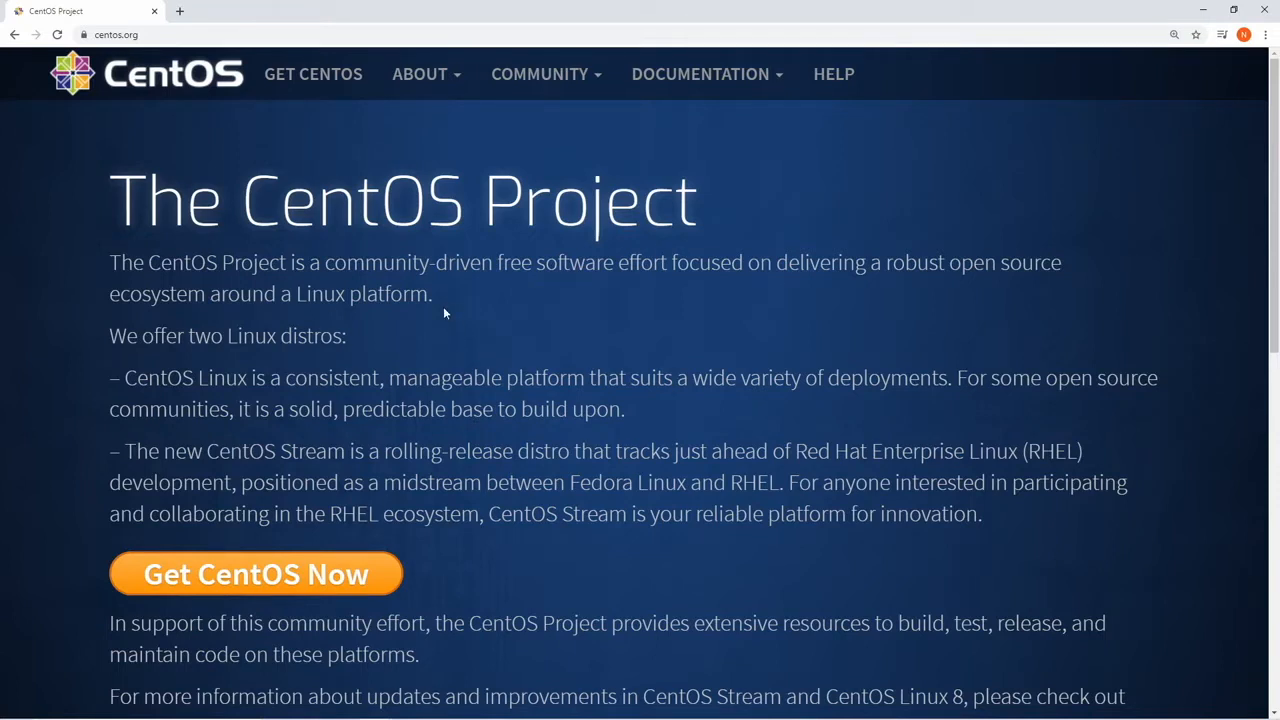
Go to the CentOS download page and open the mirror list for the CentOS Linux DVD ISO.
click(283, 584)
drag(118, 240, 695, 220)
click(695, 220)
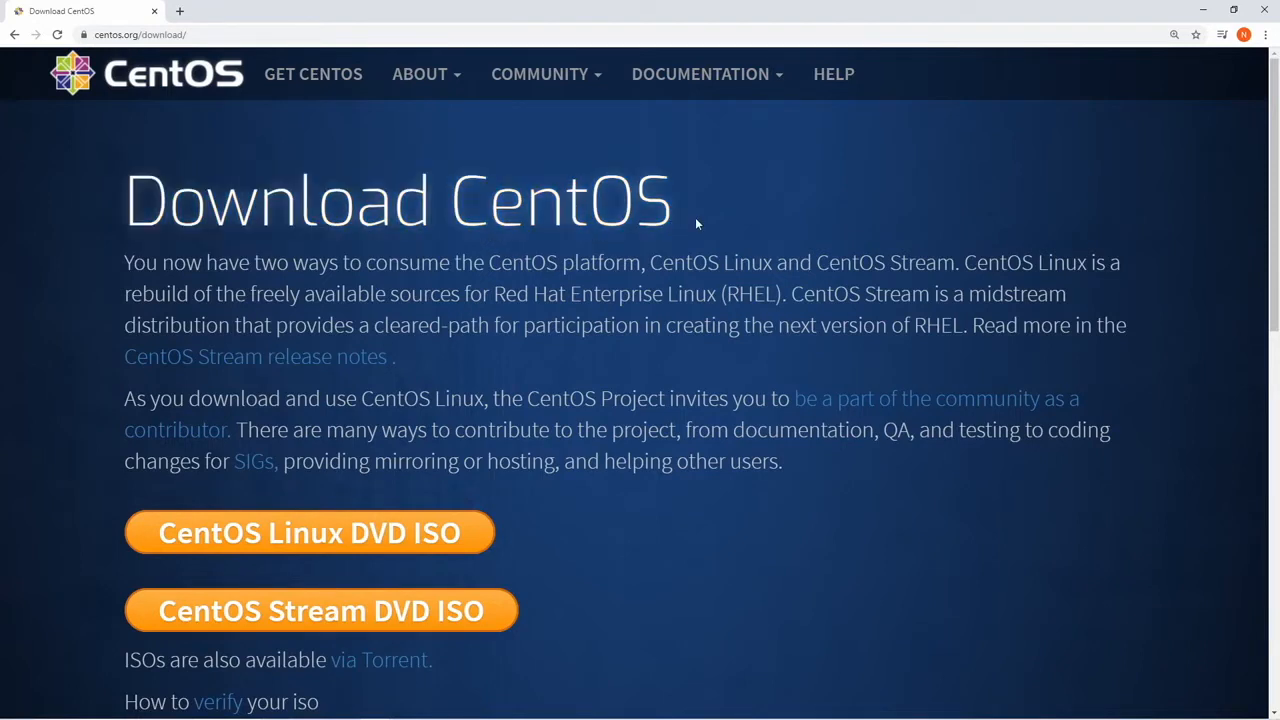
scroll(697, 222, down, 1)
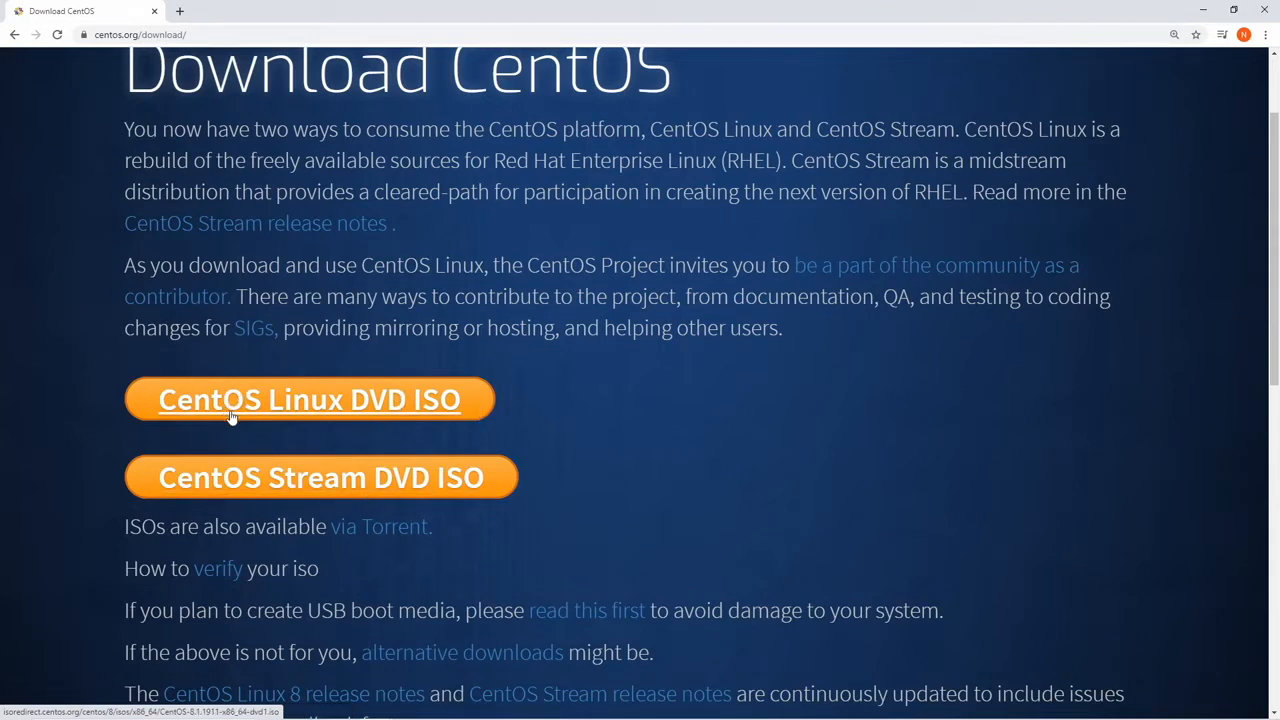
click(311, 413)
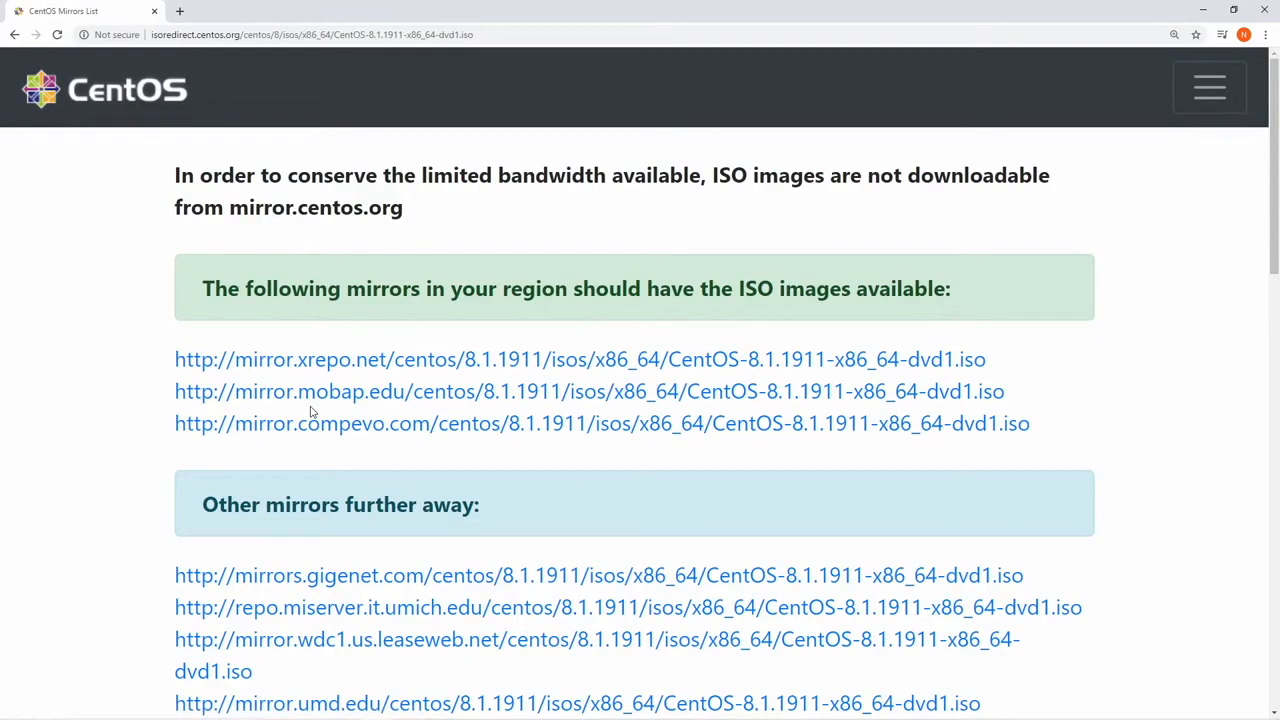
Download CentOS-8.1.1911-x86_64-dvd1.iso from the mirrors.usinternet.com mirror.
scroll(144, 228, down, 3)
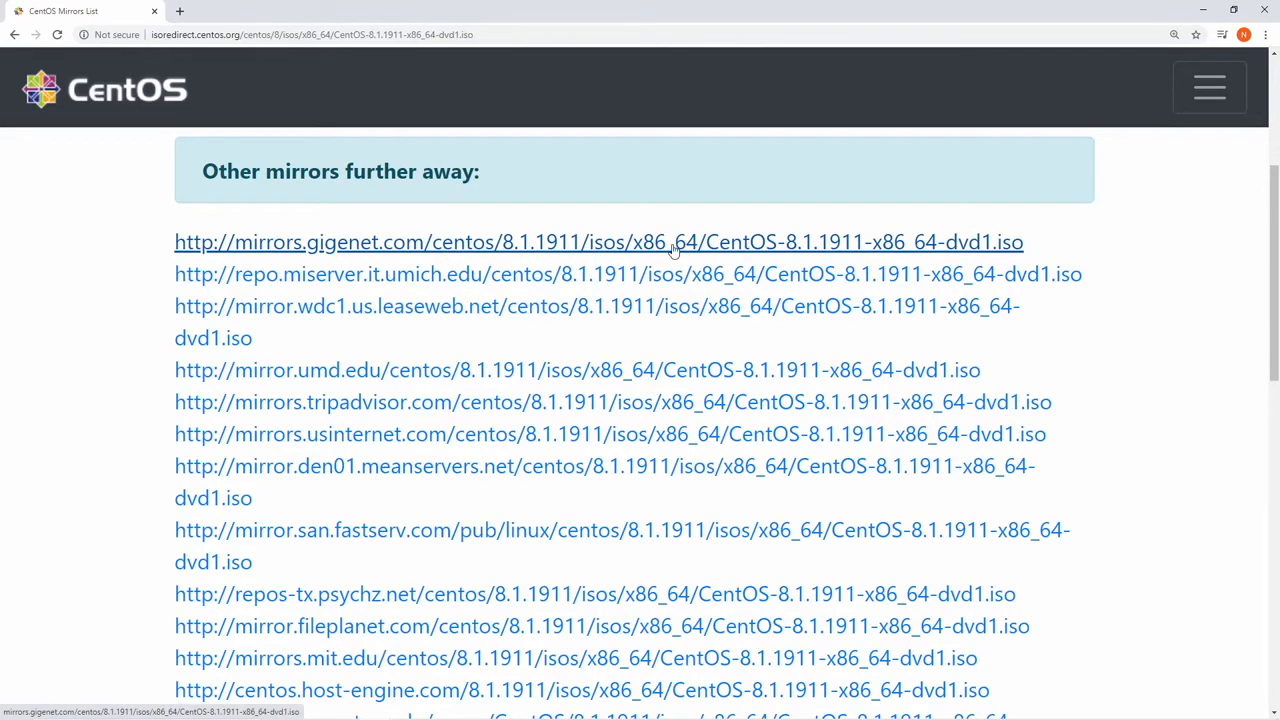
scroll(672, 249, down, 2)
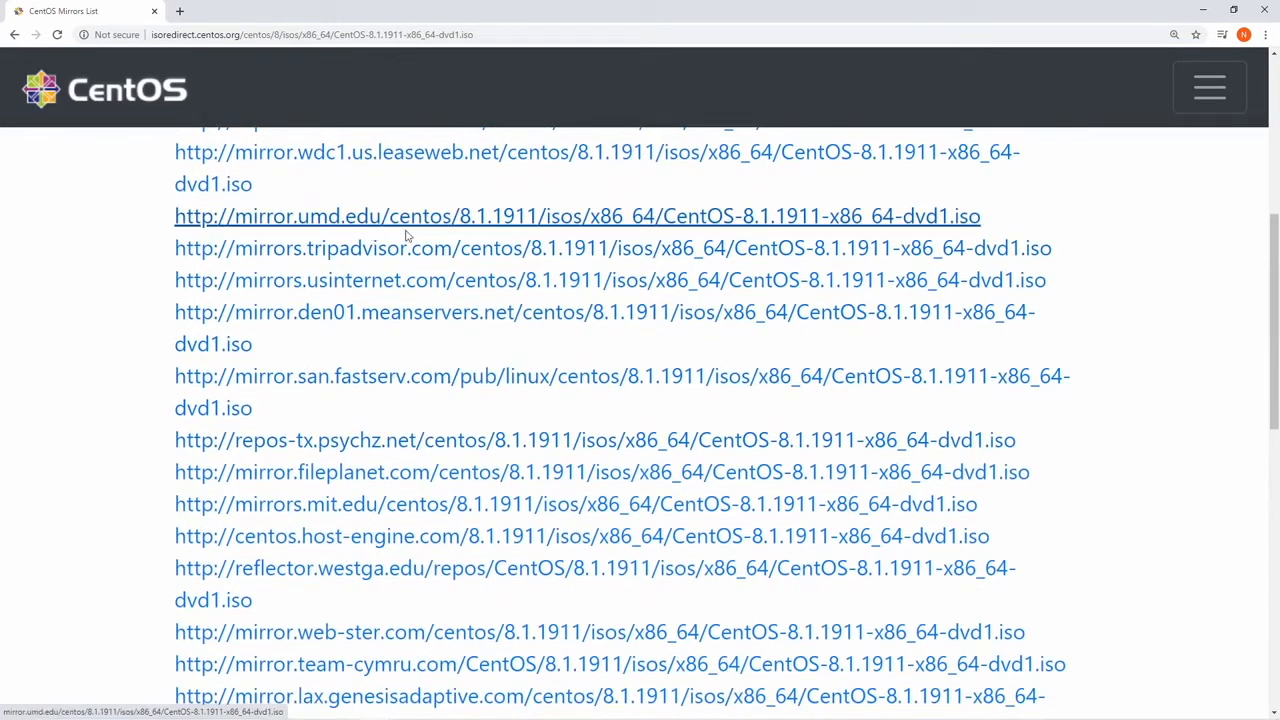
click(523, 280)
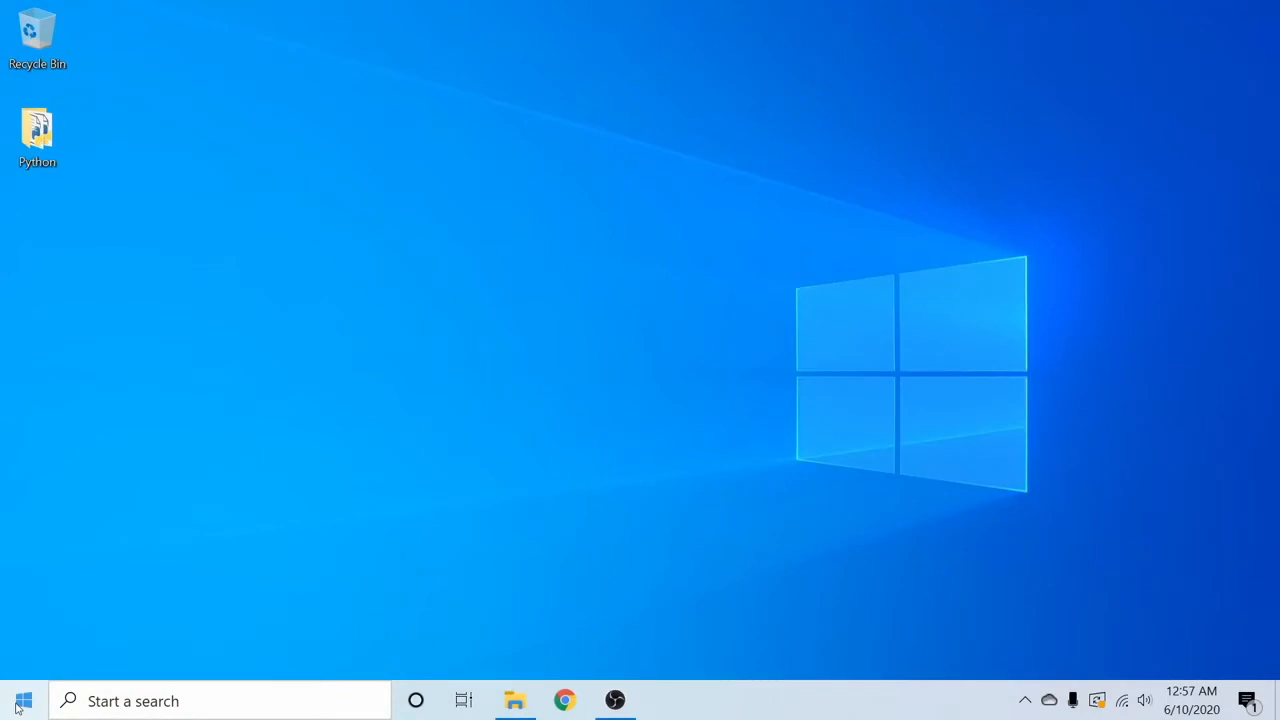
Launch balenaEtcher and load the CentOS-8.1.1911-x86_64-dvd1 image from the Downloads folder.
click(18, 705)
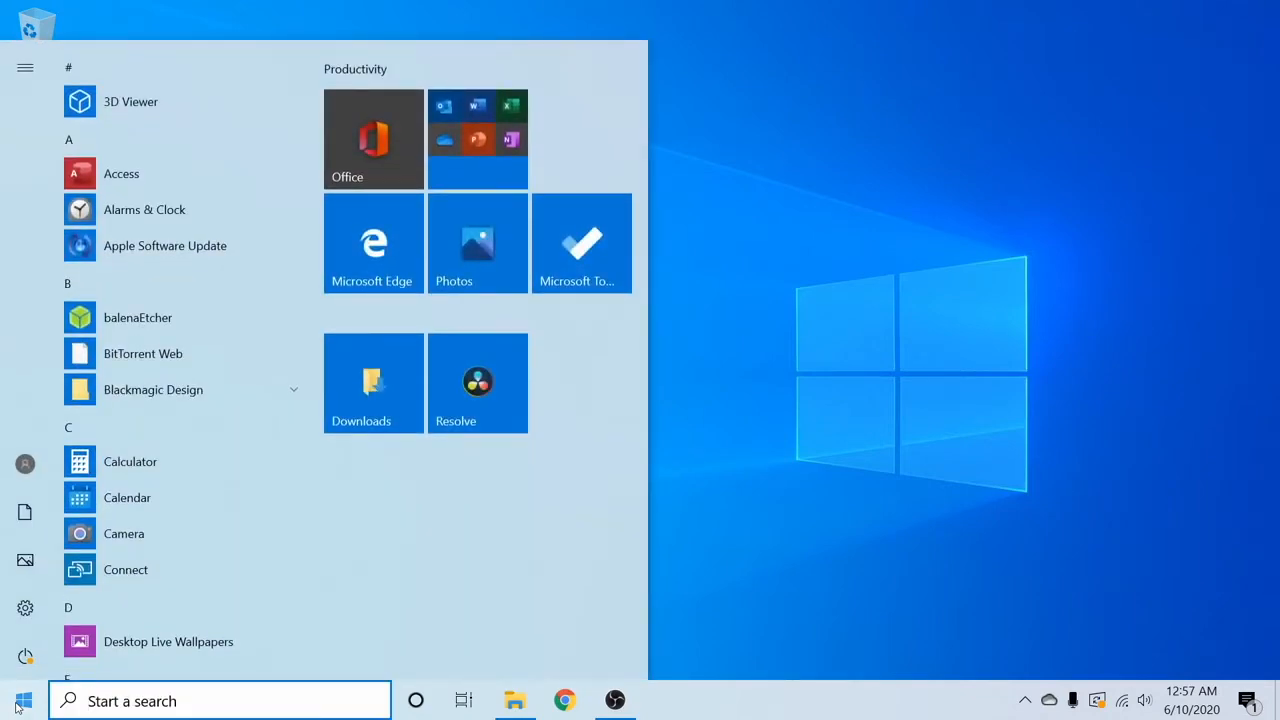
text(bale)
key(Return)
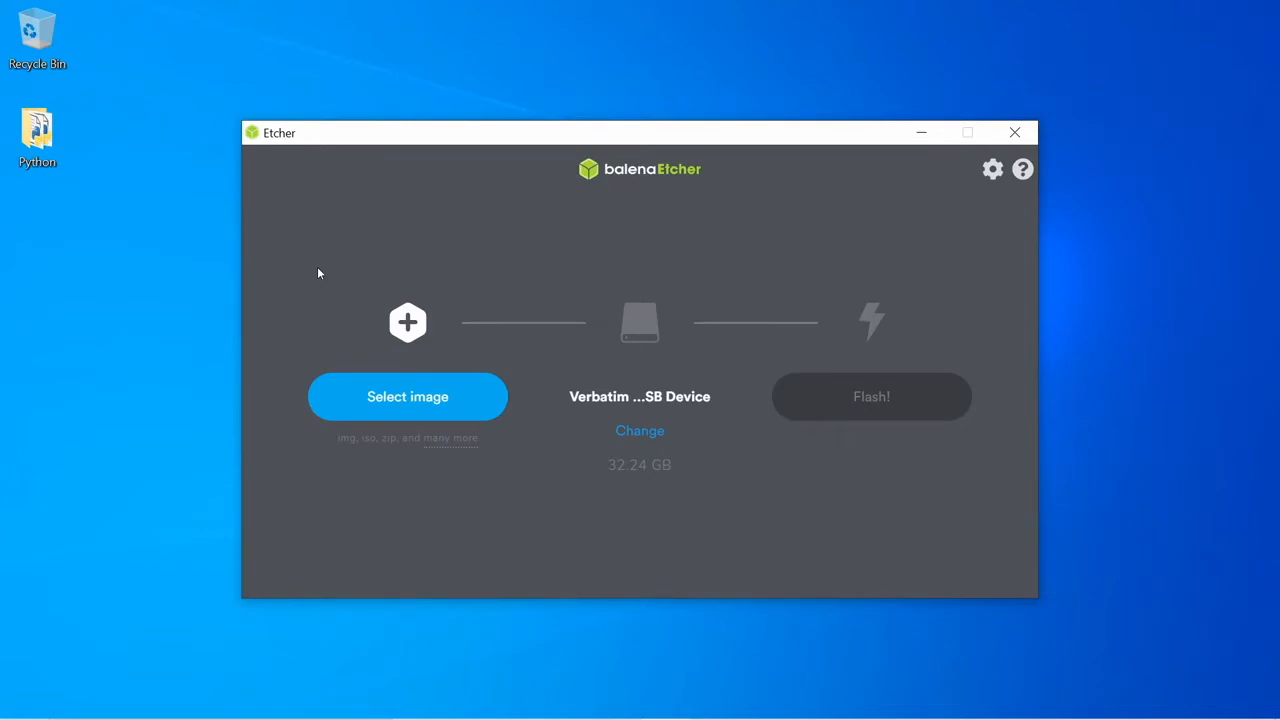
click(394, 408)
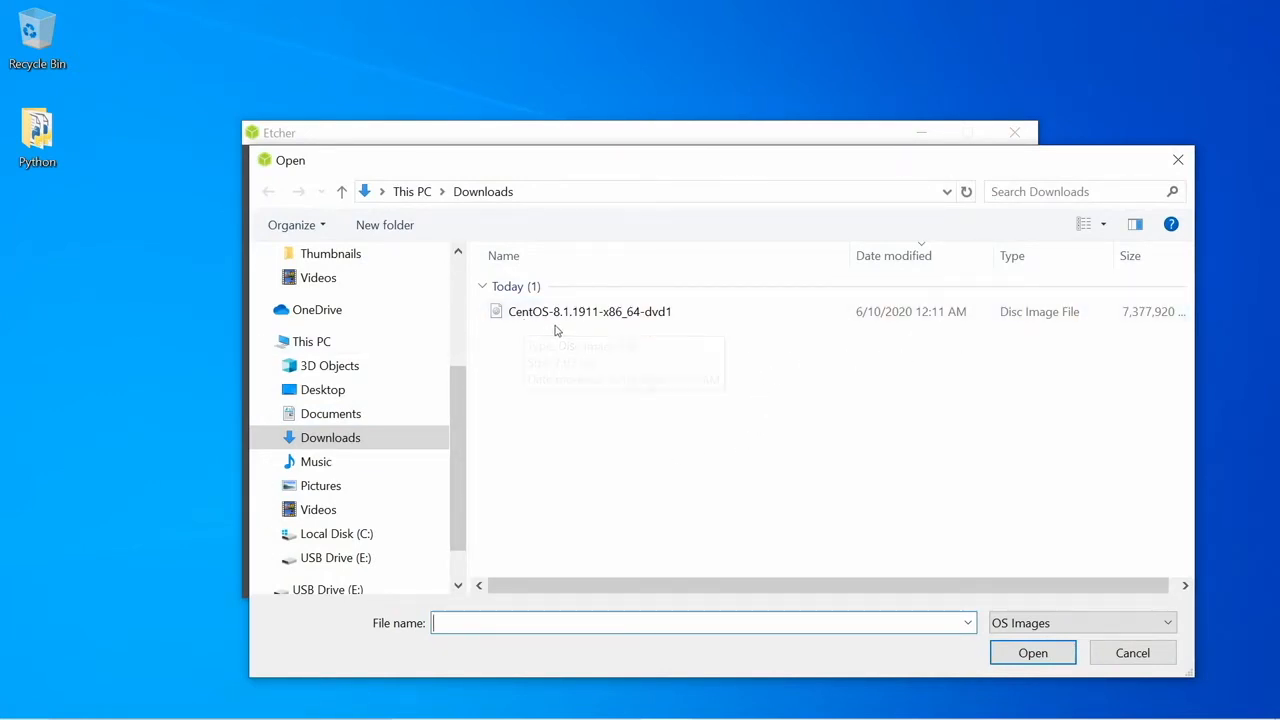
click(637, 316)
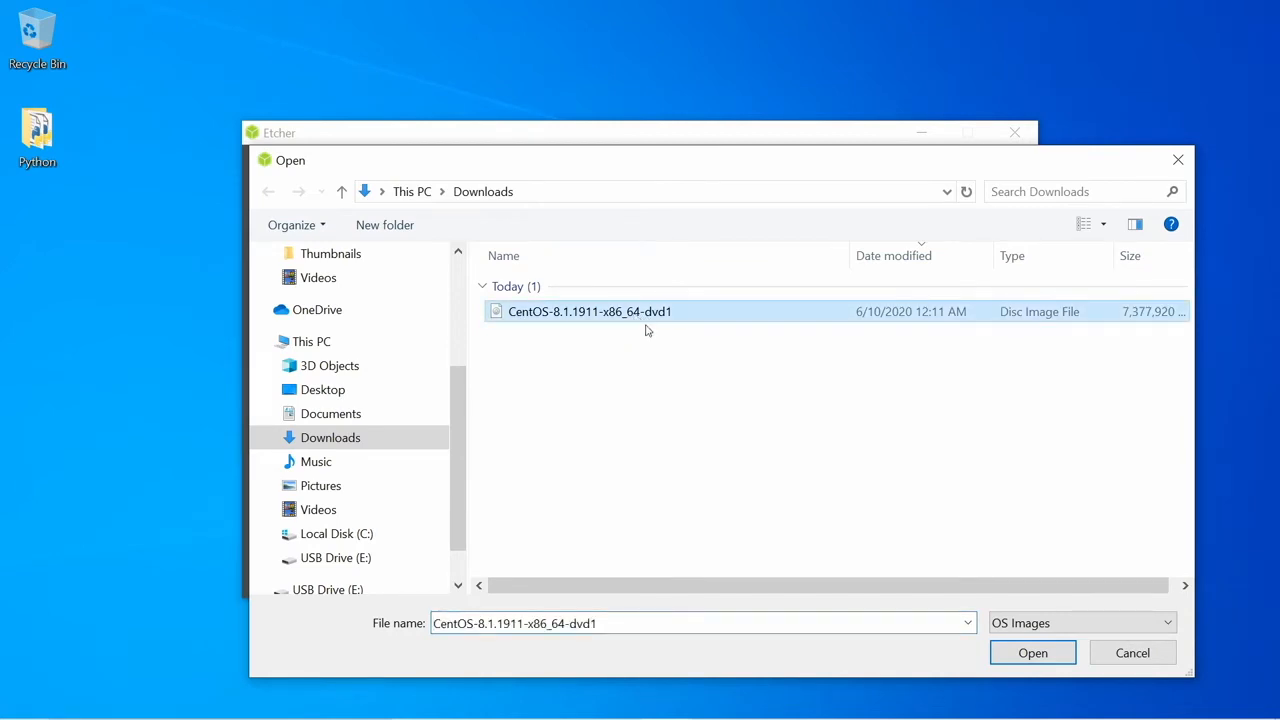
click(1025, 660)
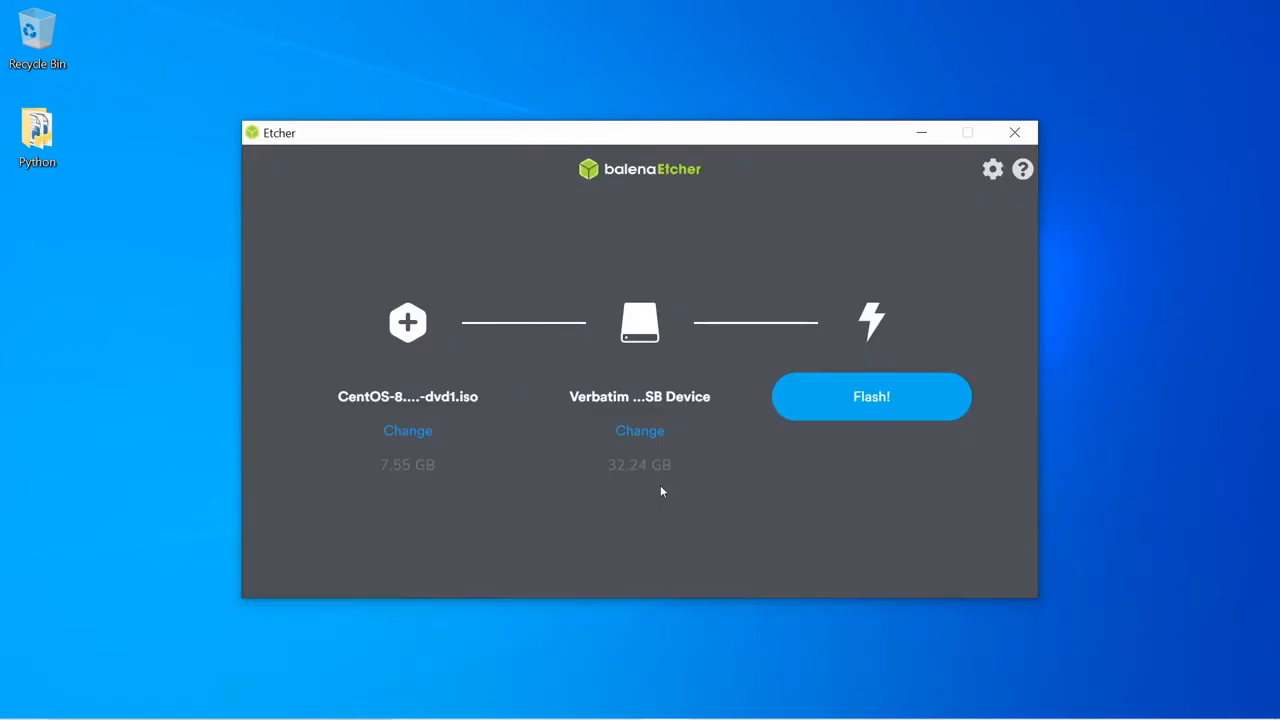
Choose the Verbatim STORE N GO USB device as the target and flash the image to it, allowing the system changes.
click(637, 431)
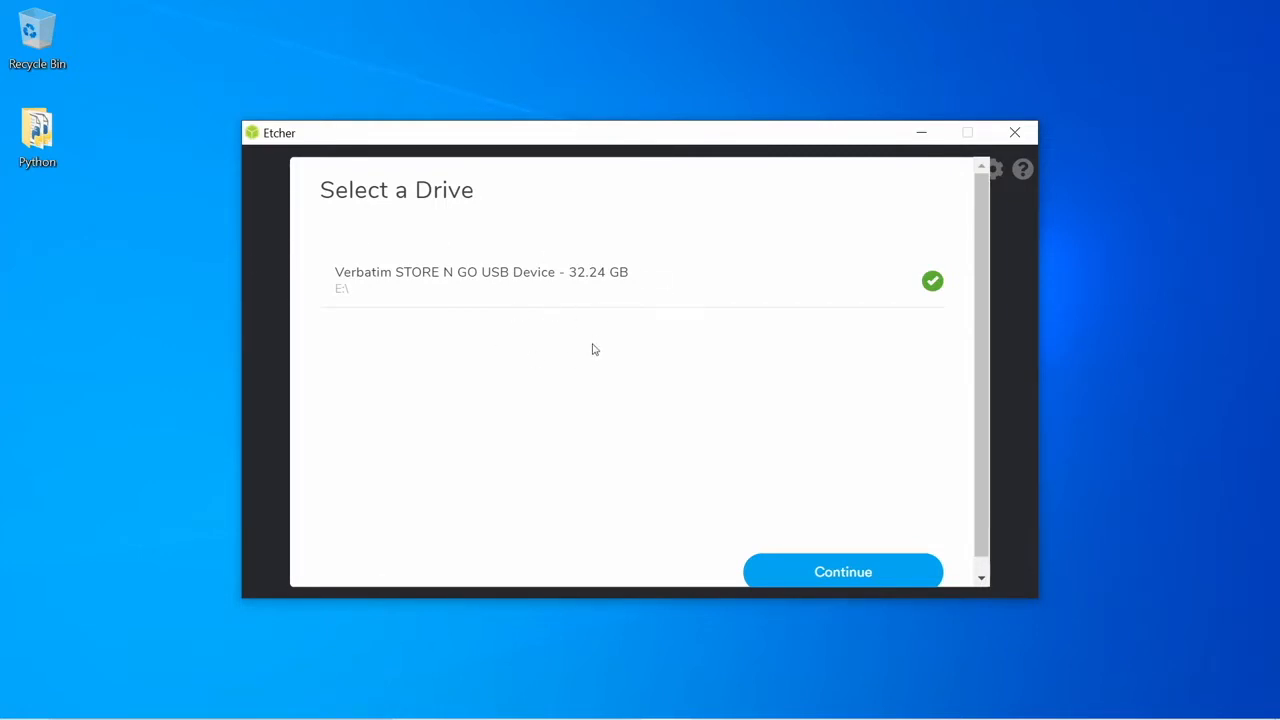
click(937, 288)
click(934, 287)
click(825, 574)
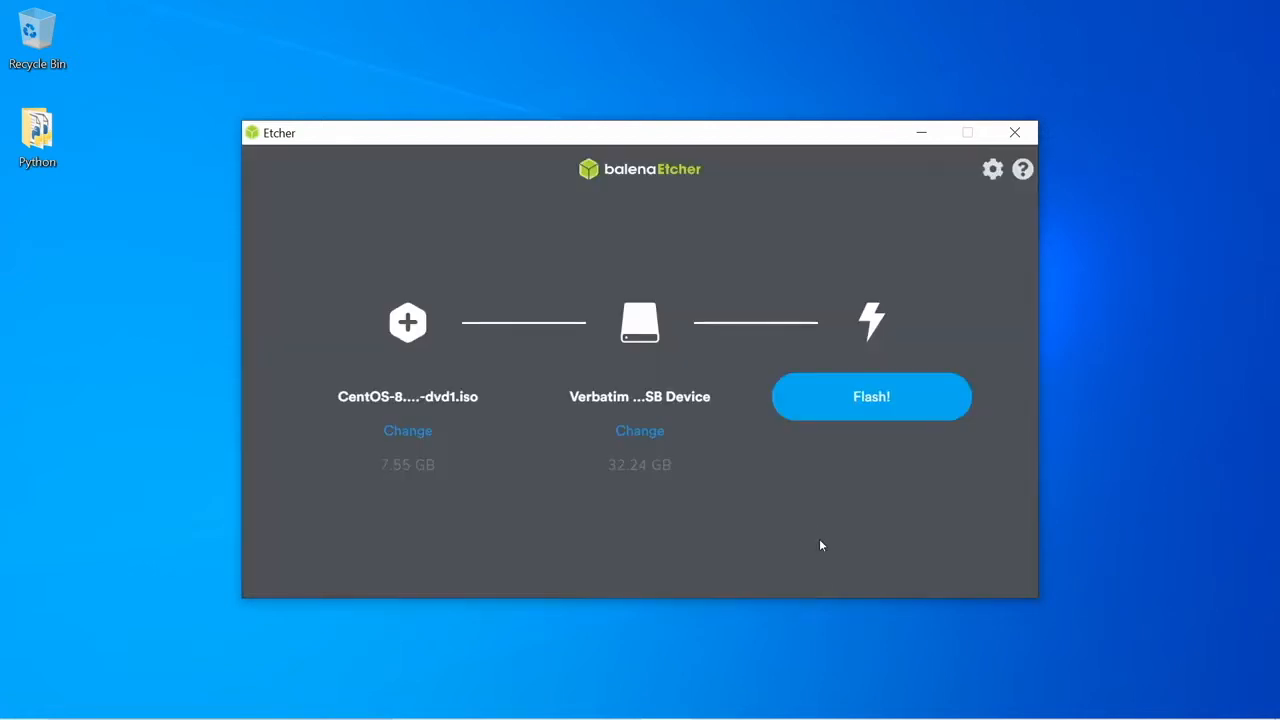
click(896, 398)
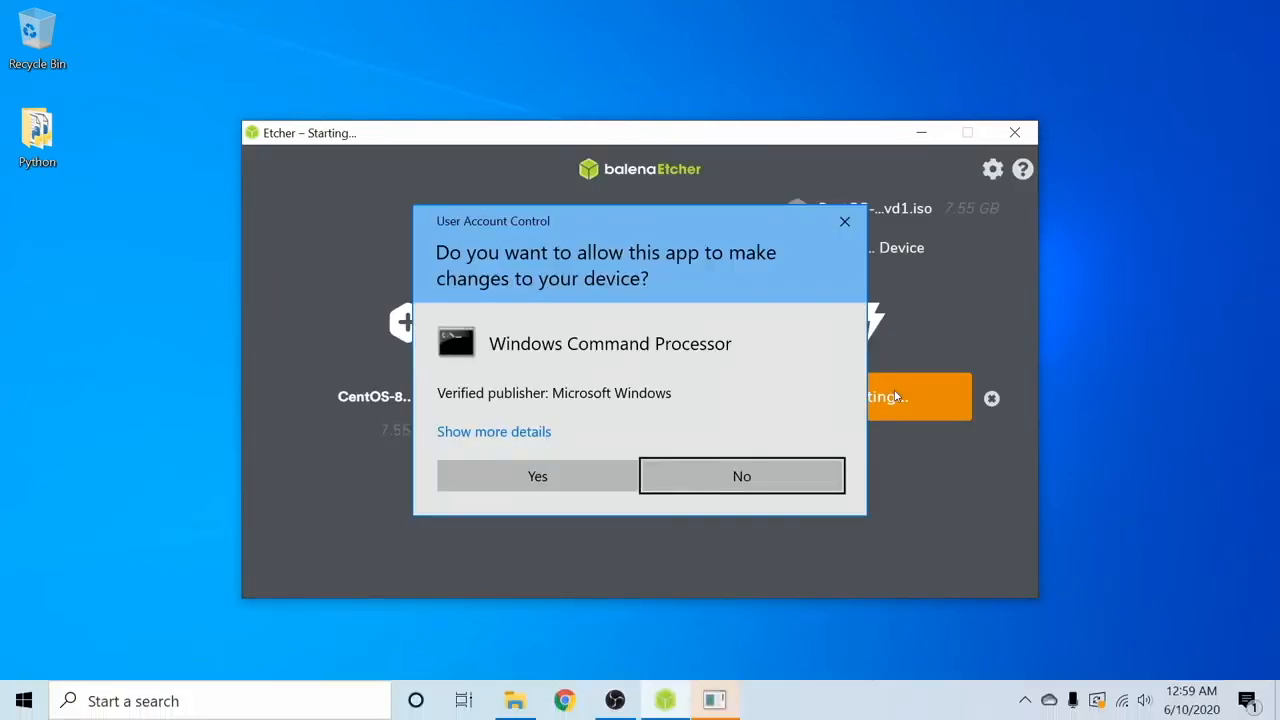
click(546, 478)
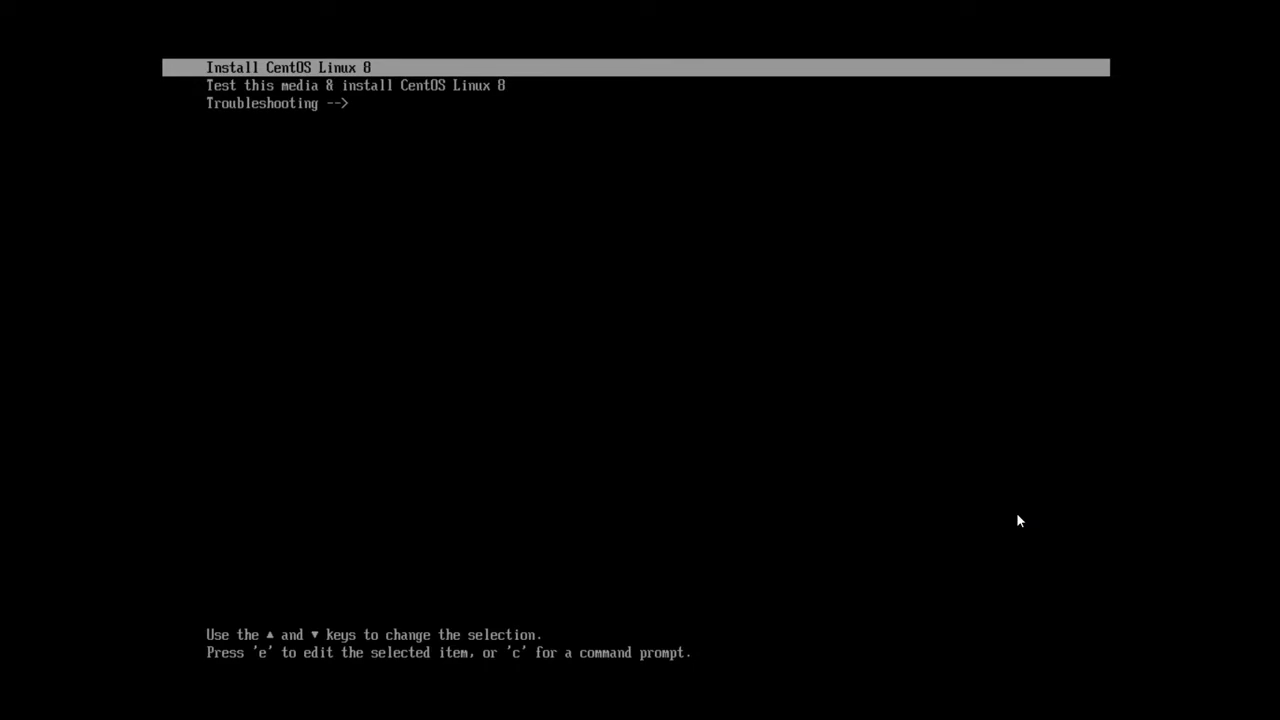
Boot into Install CentOS Linux 8 and continue with English (United States) as the installation language.
key(Return)
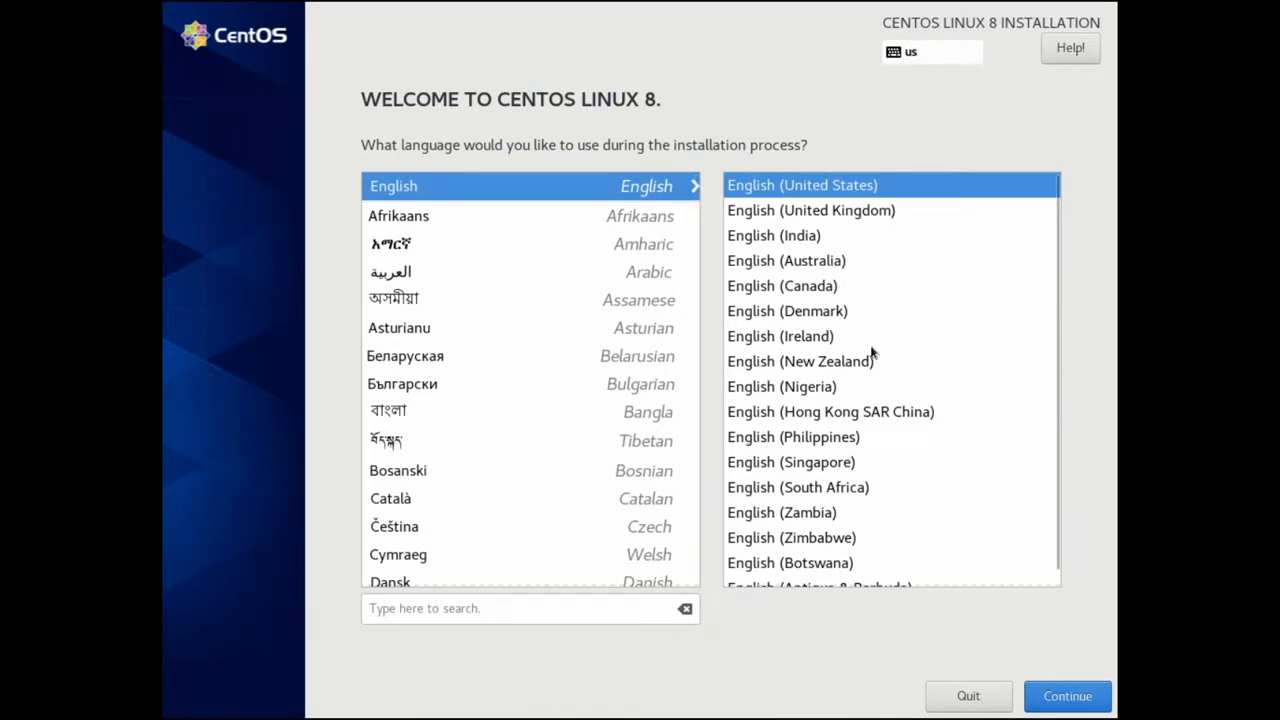
click(1085, 697)
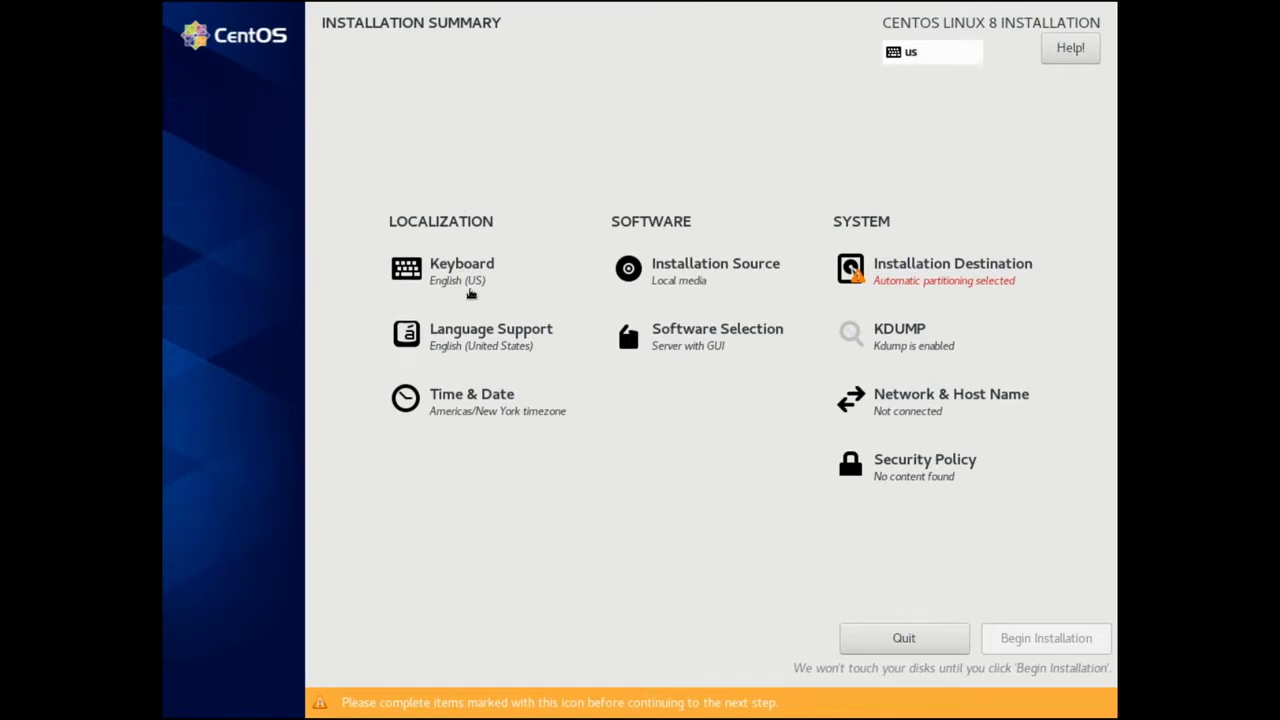
Review the keyboard layouts that can be added, keep only English (US), and return to the installation summary.
click(463, 277)
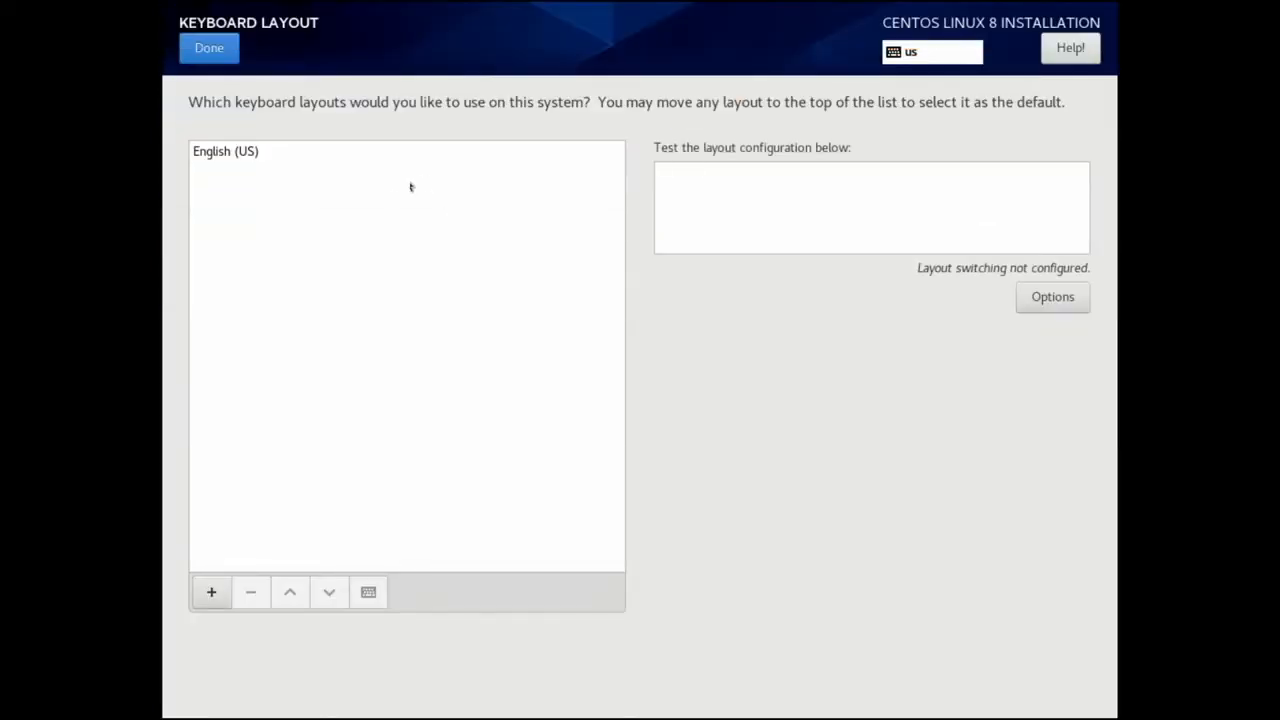
click(212, 594)
scroll(493, 327, down, 2)
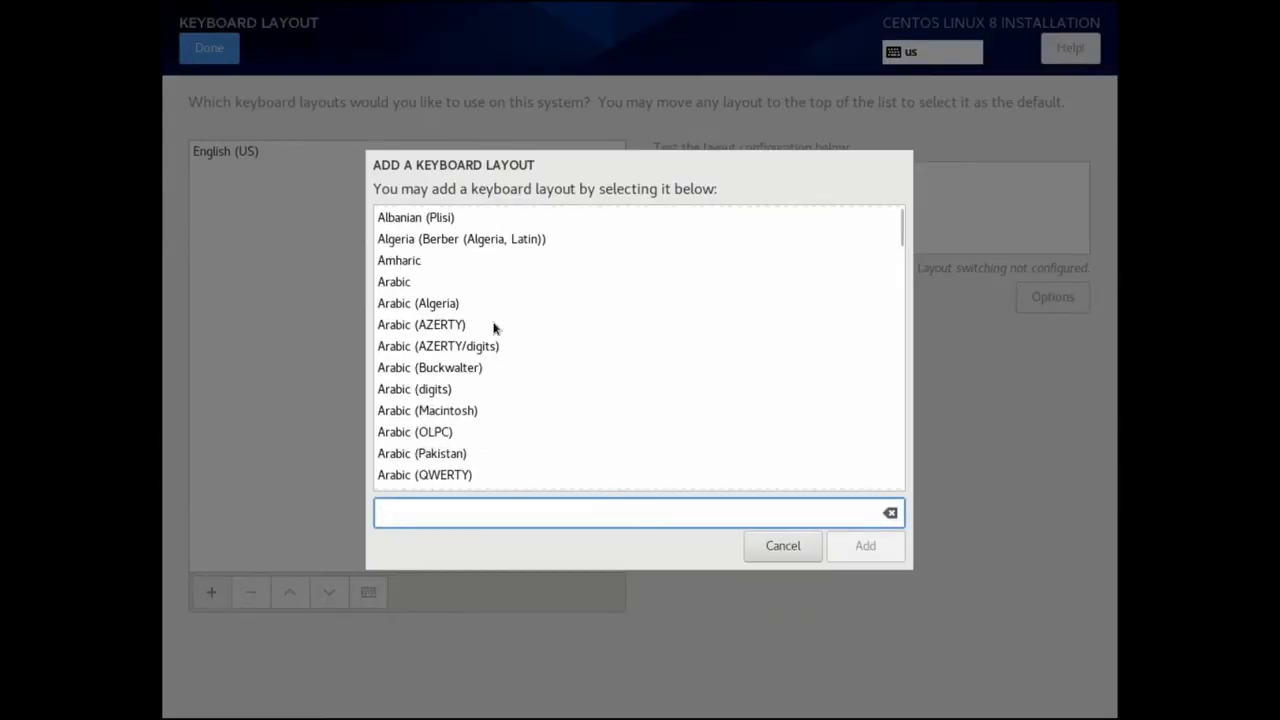
scroll(493, 327, down, 15)
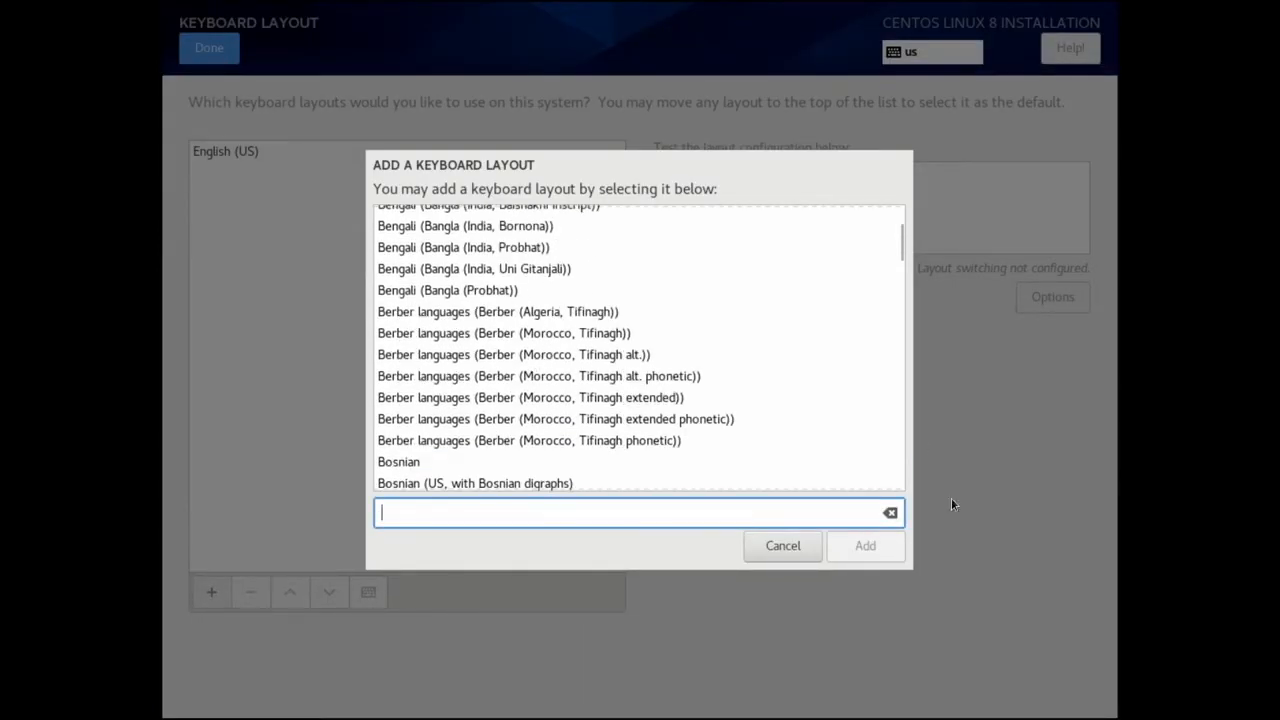
click(795, 548)
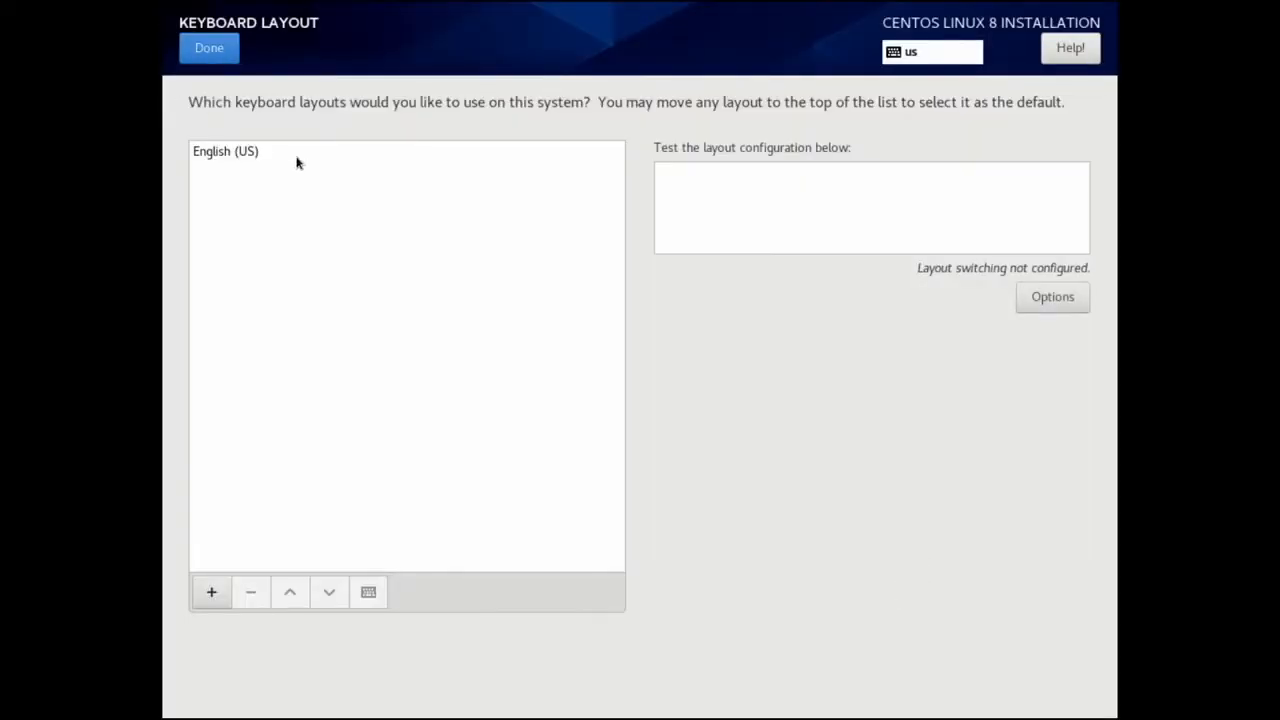
click(751, 203)
click(381, 162)
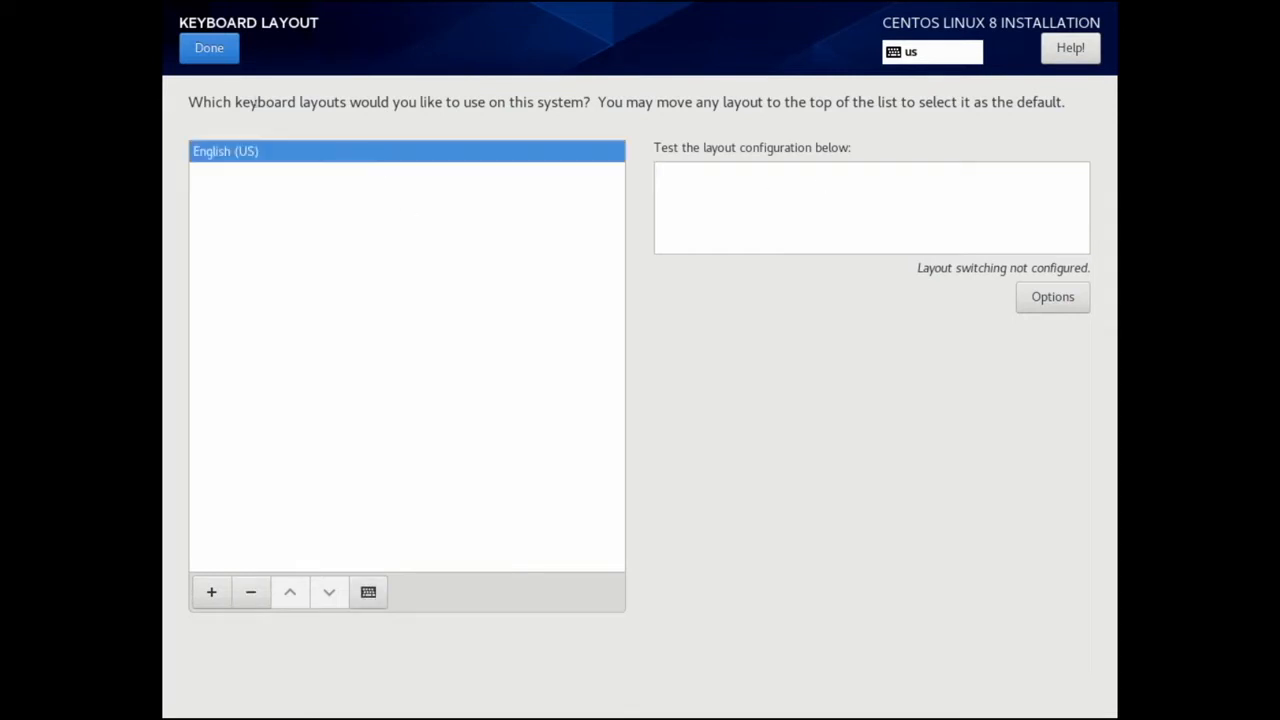
click(214, 51)
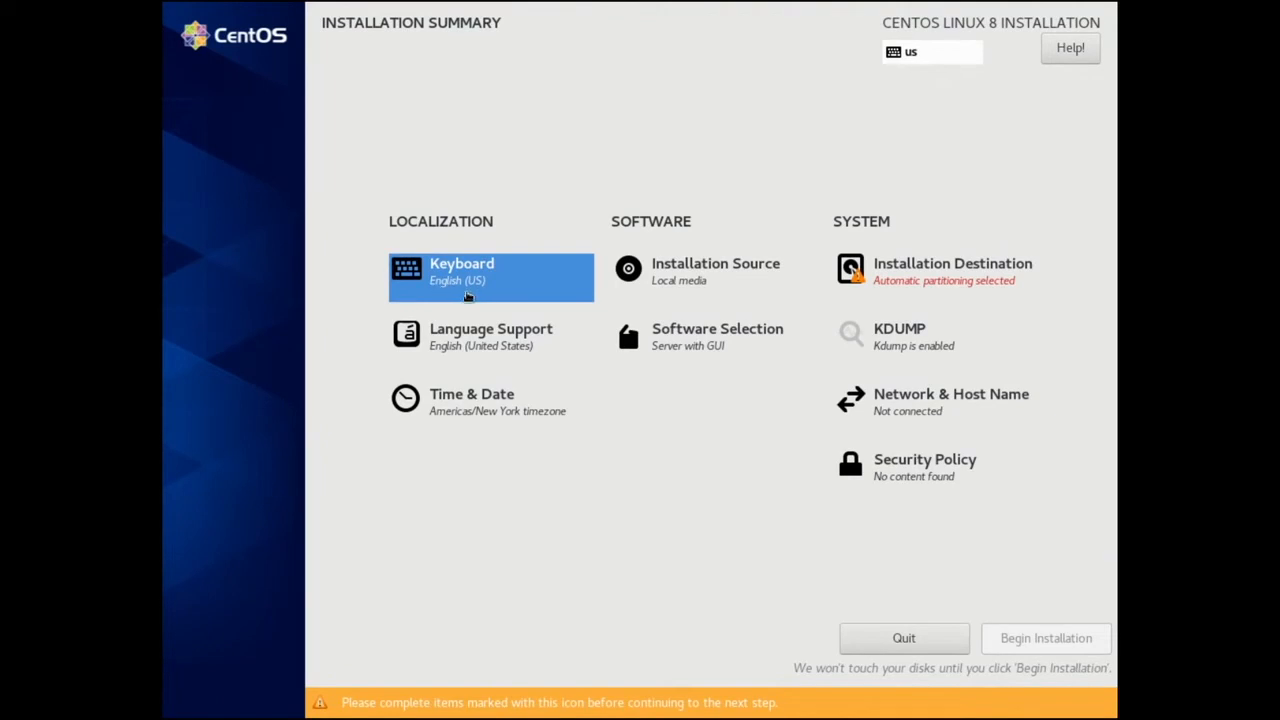
Review the English and Spanish options under Language Support, keeping only English (United States), and return to the summary.
click(491, 339)
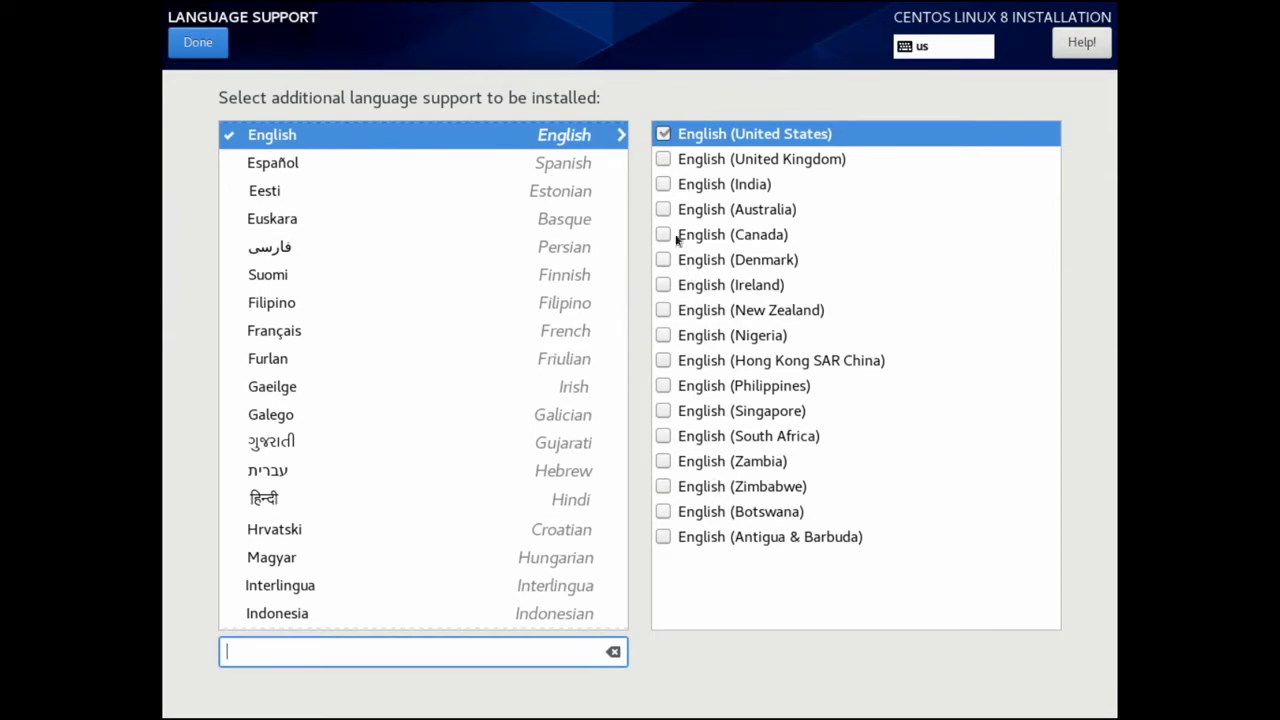
click(342, 172)
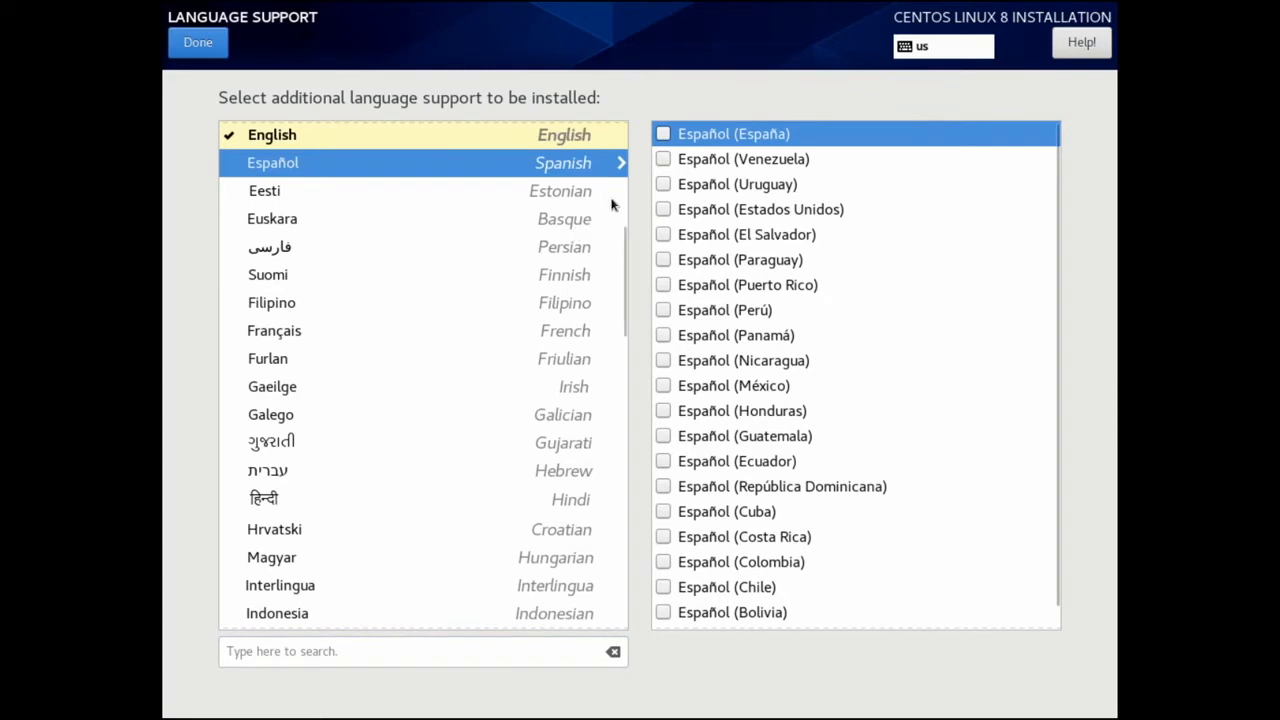
click(410, 138)
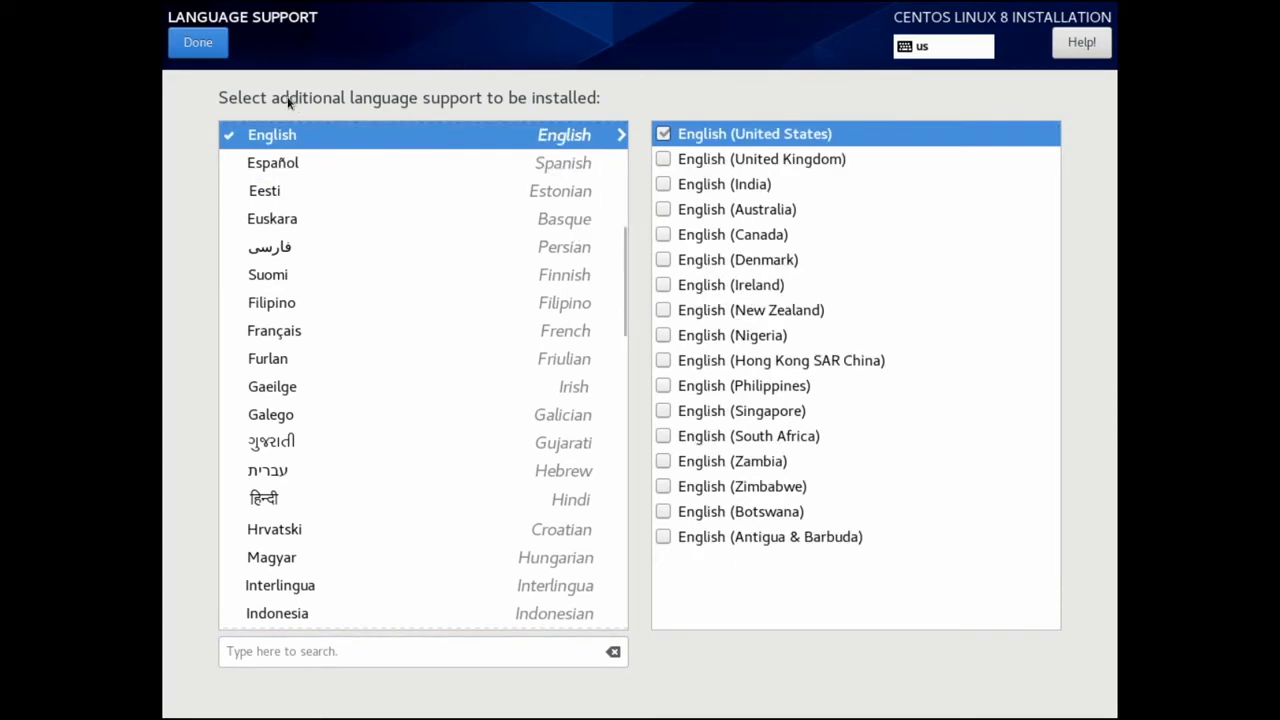
click(198, 44)
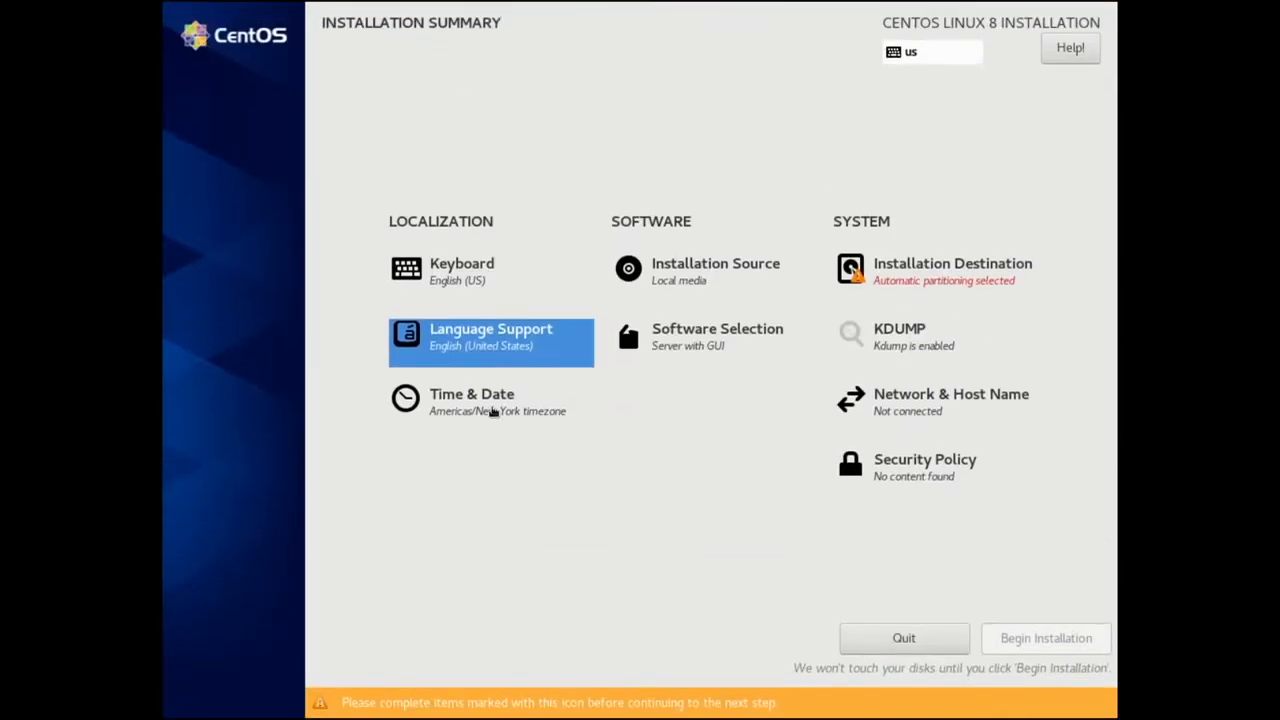
Set the time zone to Americas/Toronto on the Time & Date map and return to the installation summary.
click(492, 411)
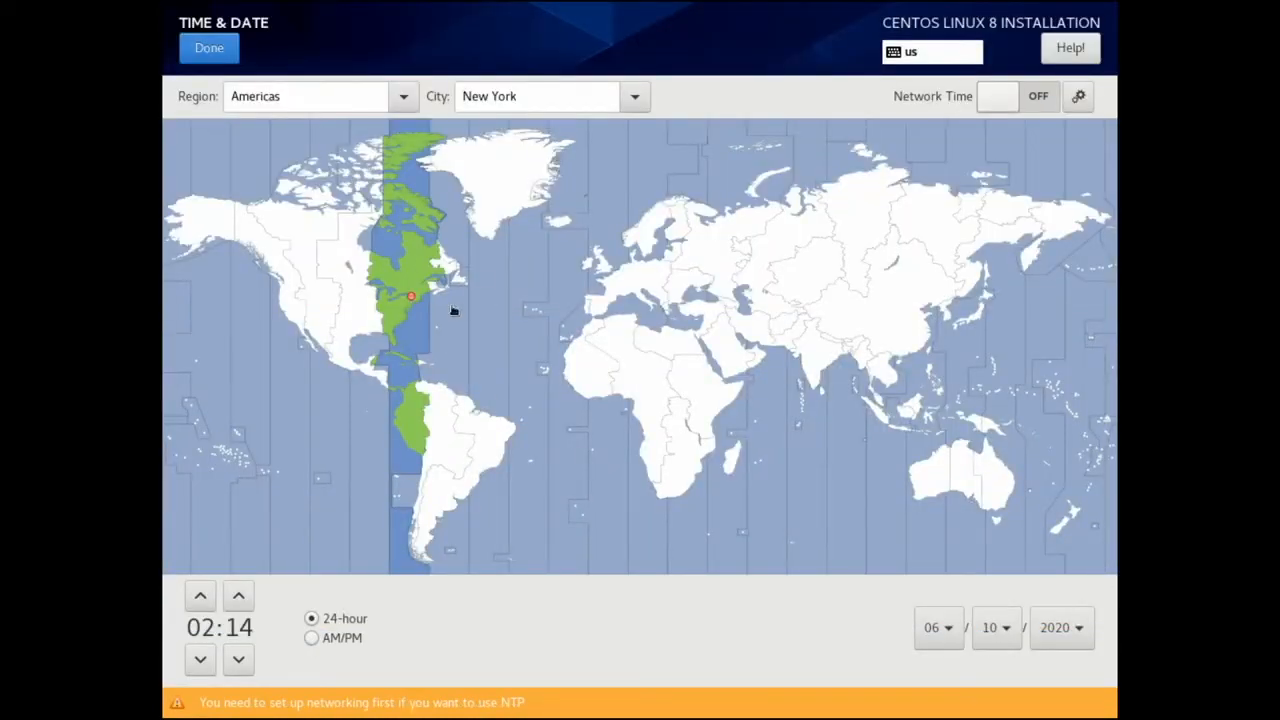
click(697, 294)
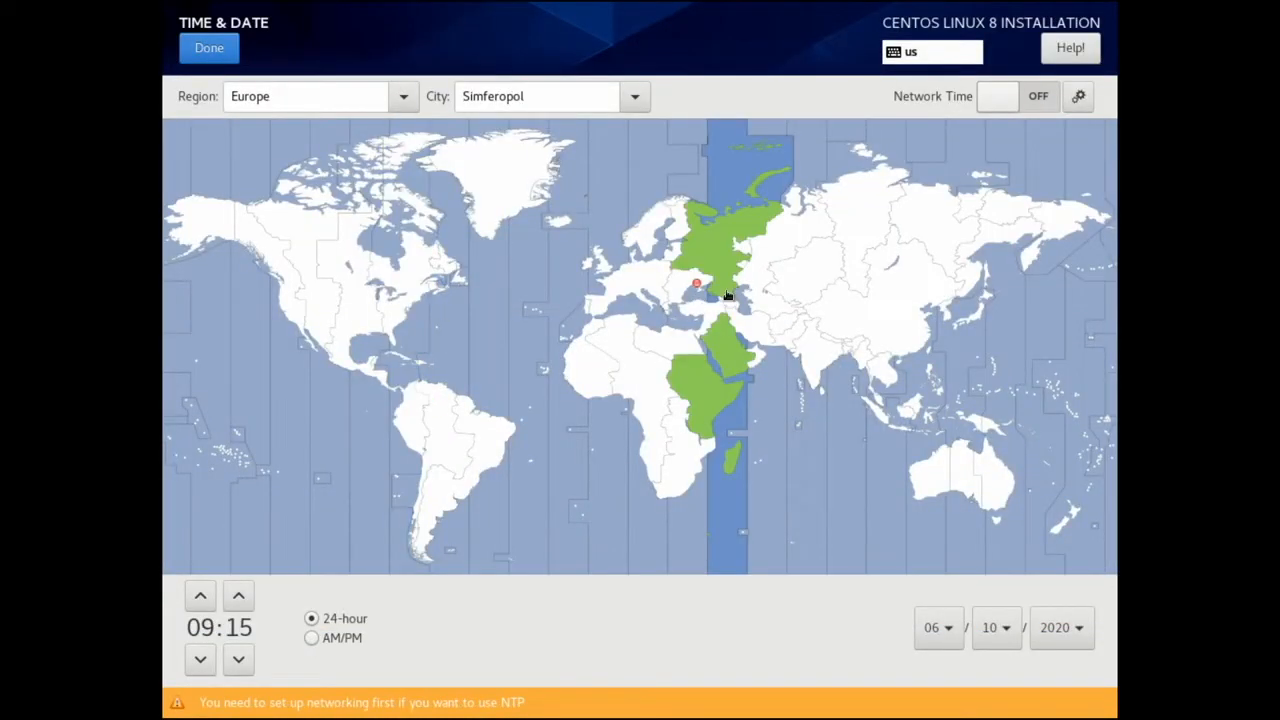
click(817, 292)
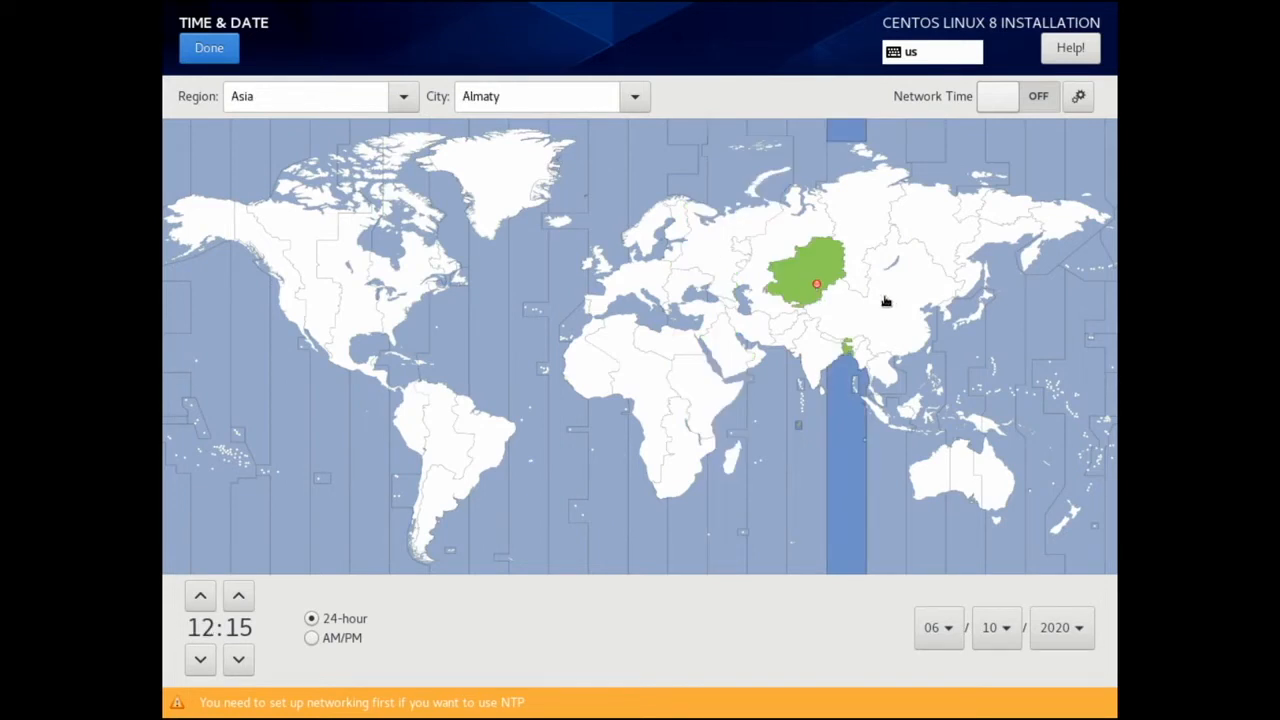
click(409, 296)
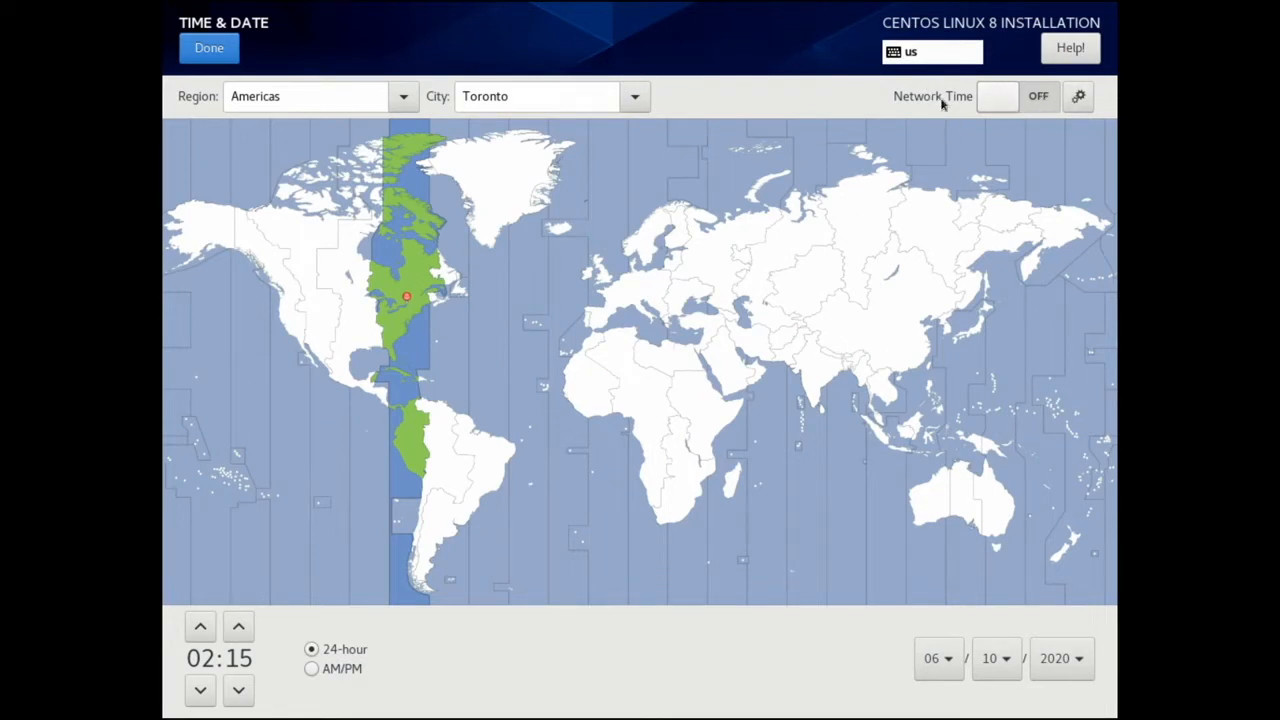
click(226, 56)
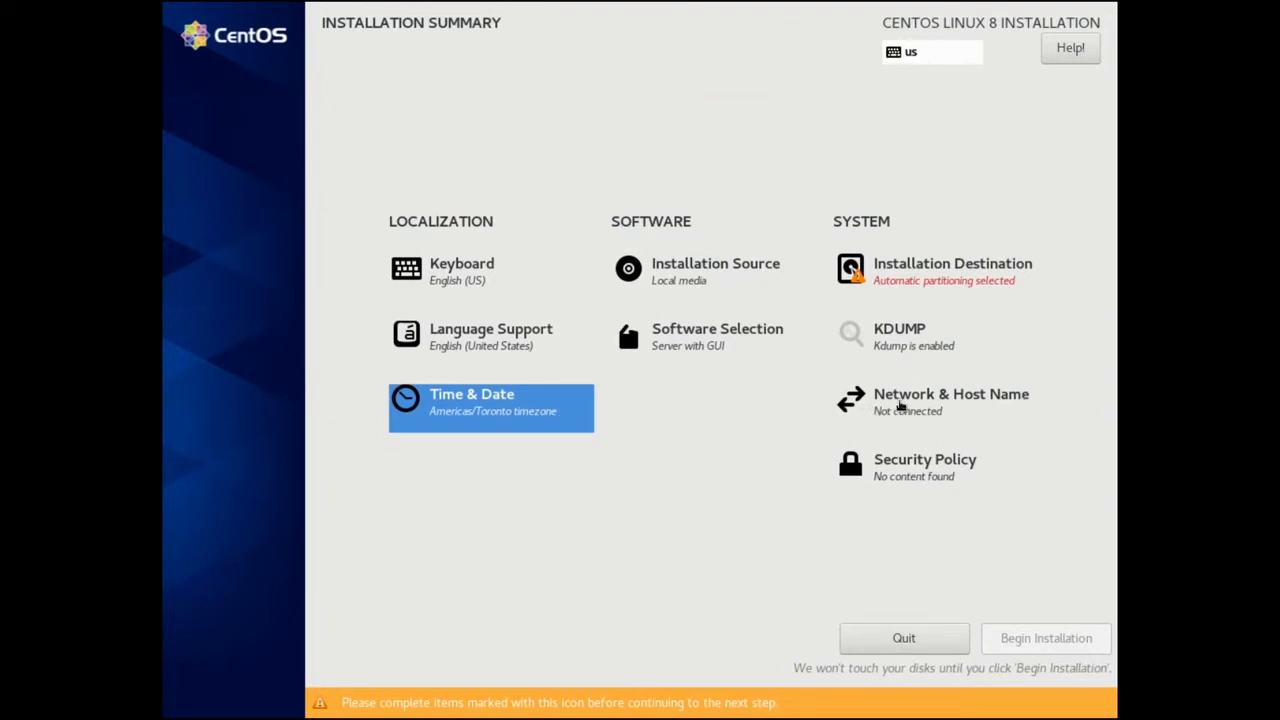
Turn on the Ethernet (enp0s3) connection under Network & Host Name.
click(944, 406)
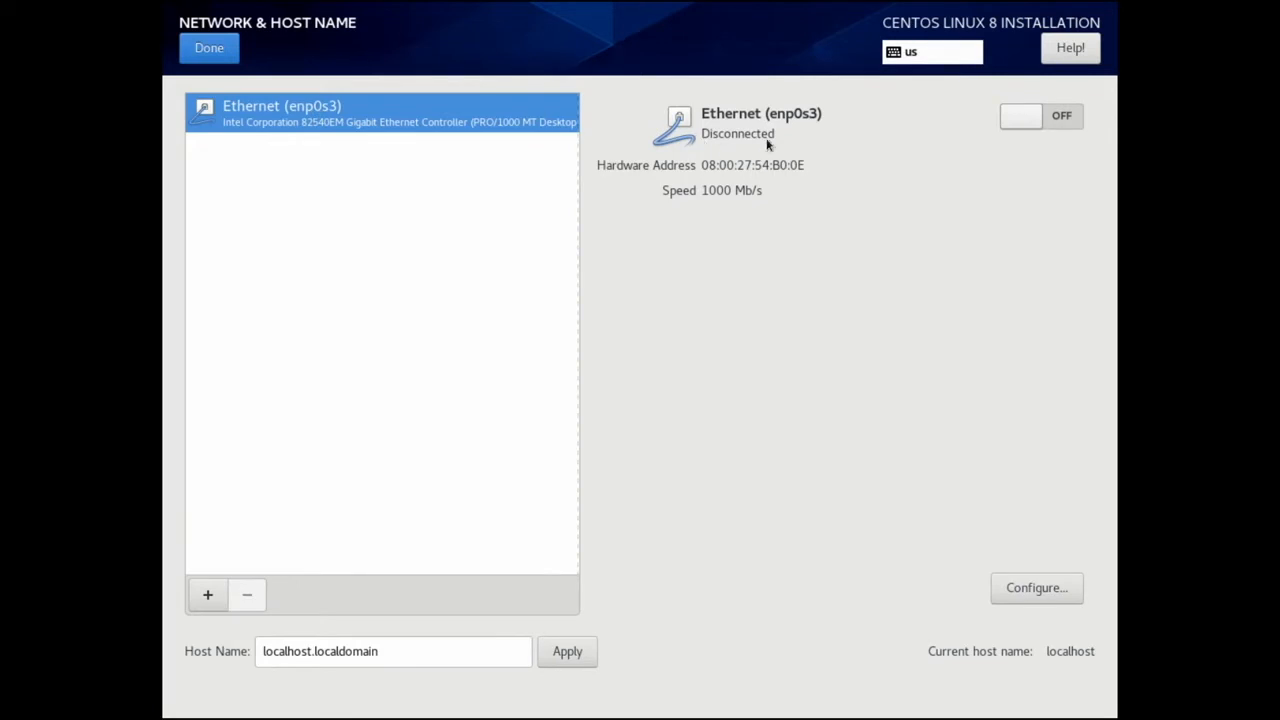
click(1056, 121)
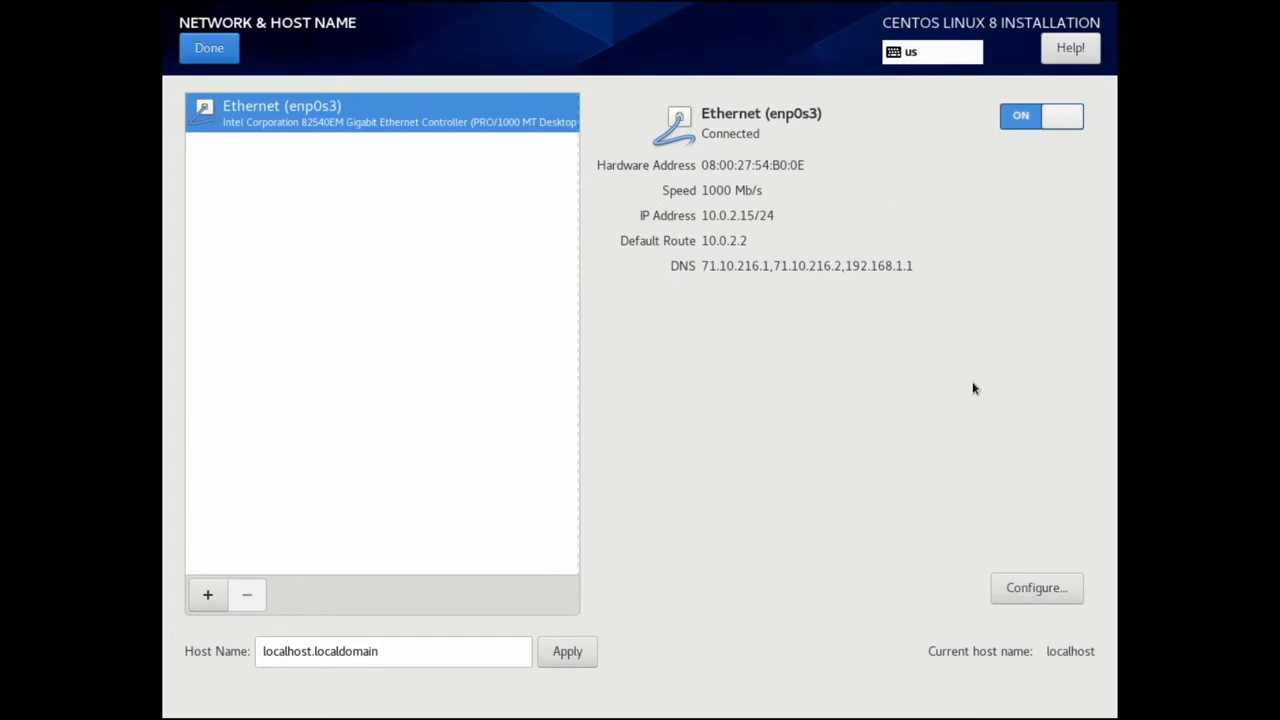
Try the Manual IPv4 method with a blank address row for enp0s3, and cancel the connection edits.
click(1045, 588)
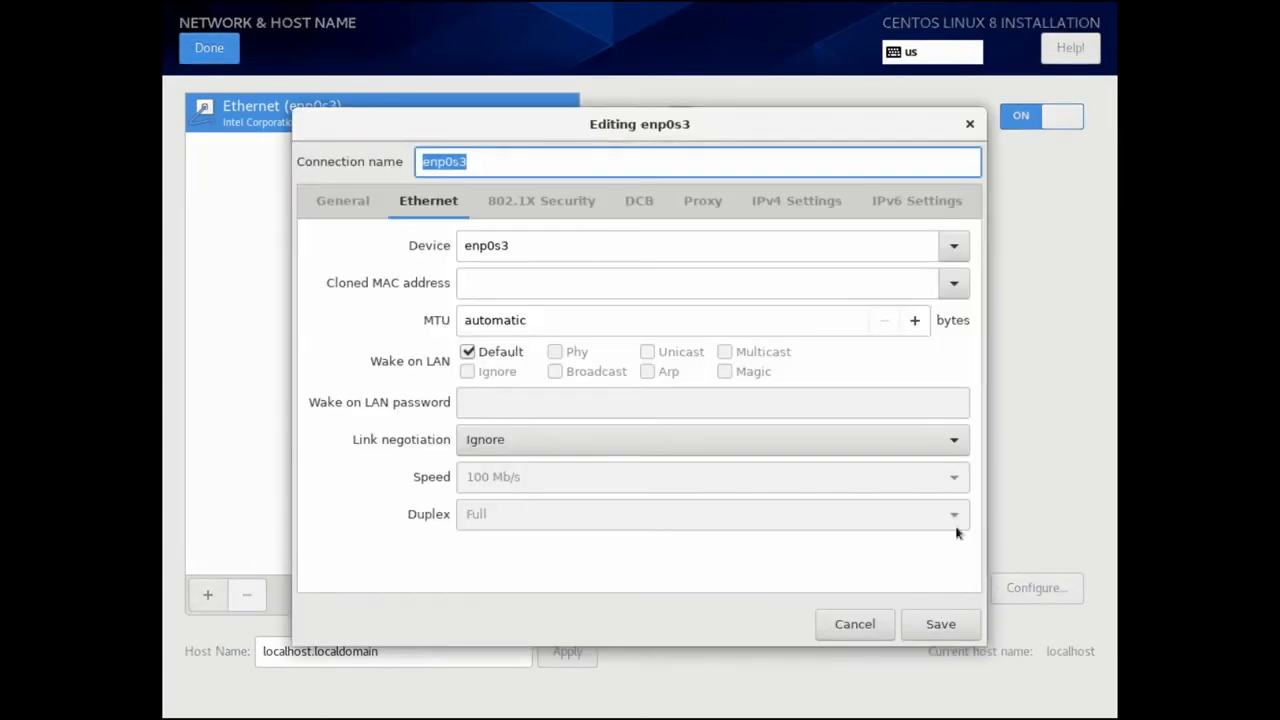
click(794, 200)
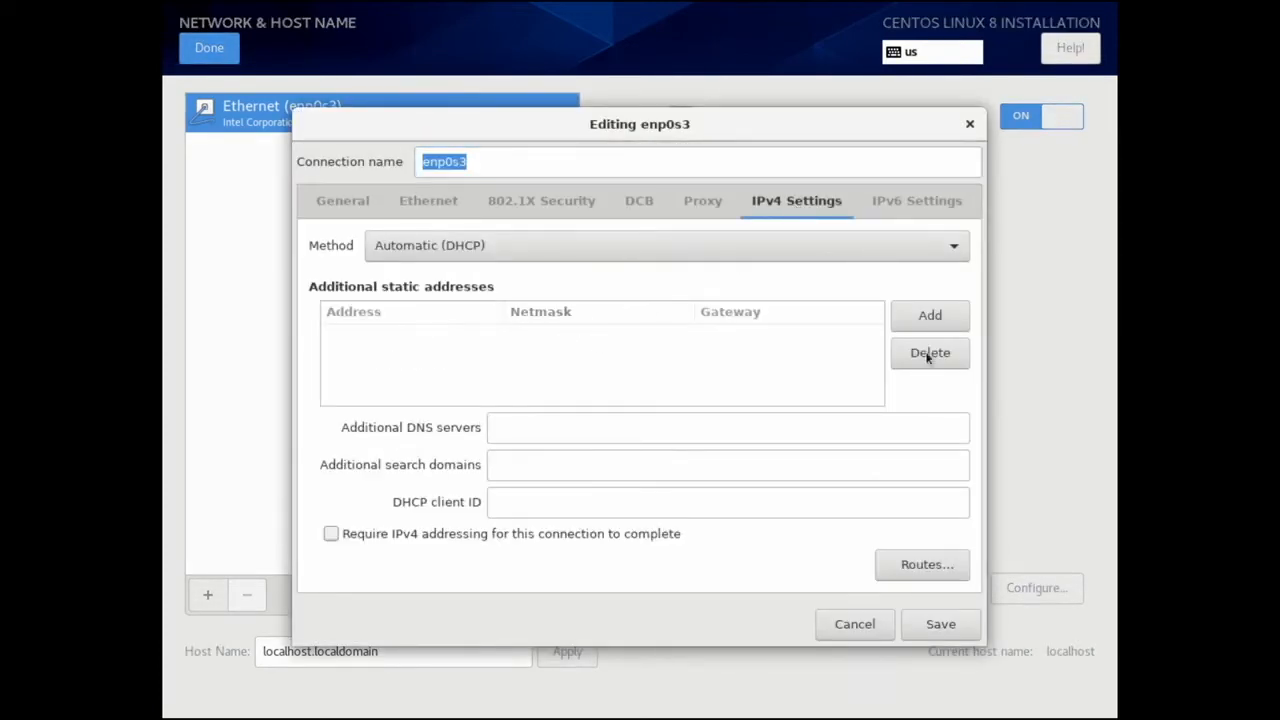
click(697, 255)
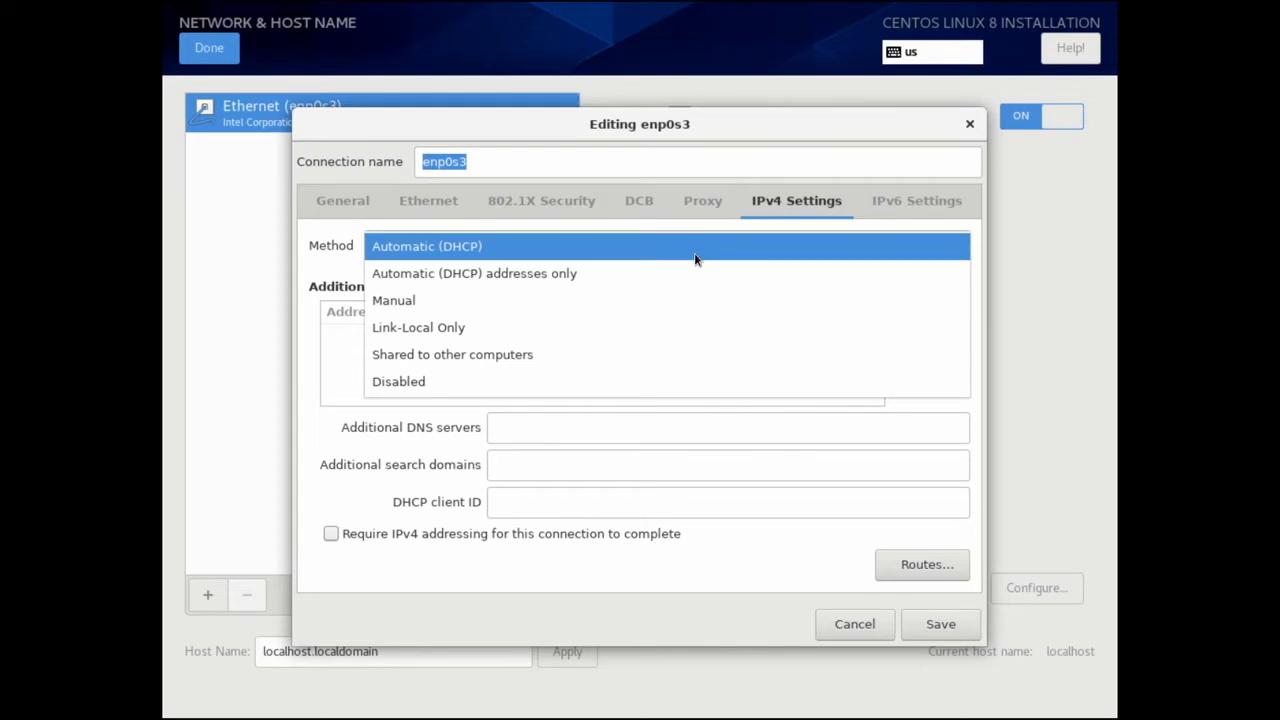
click(691, 300)
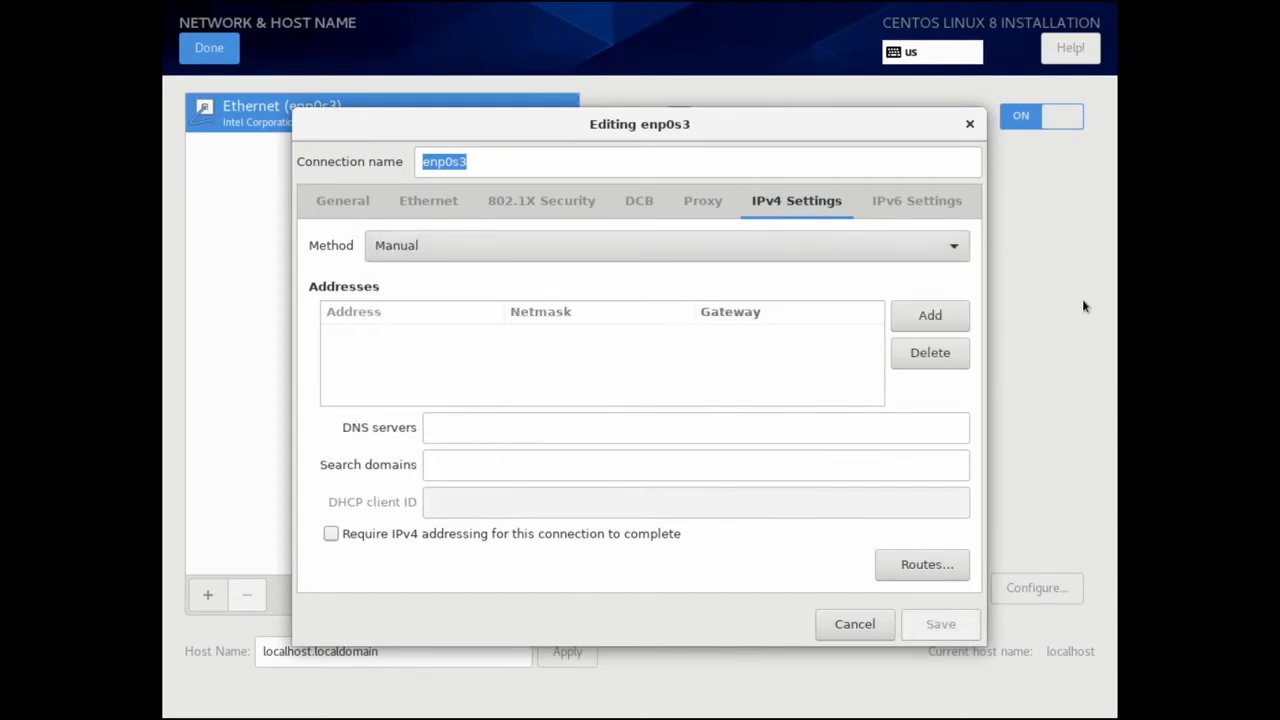
click(927, 314)
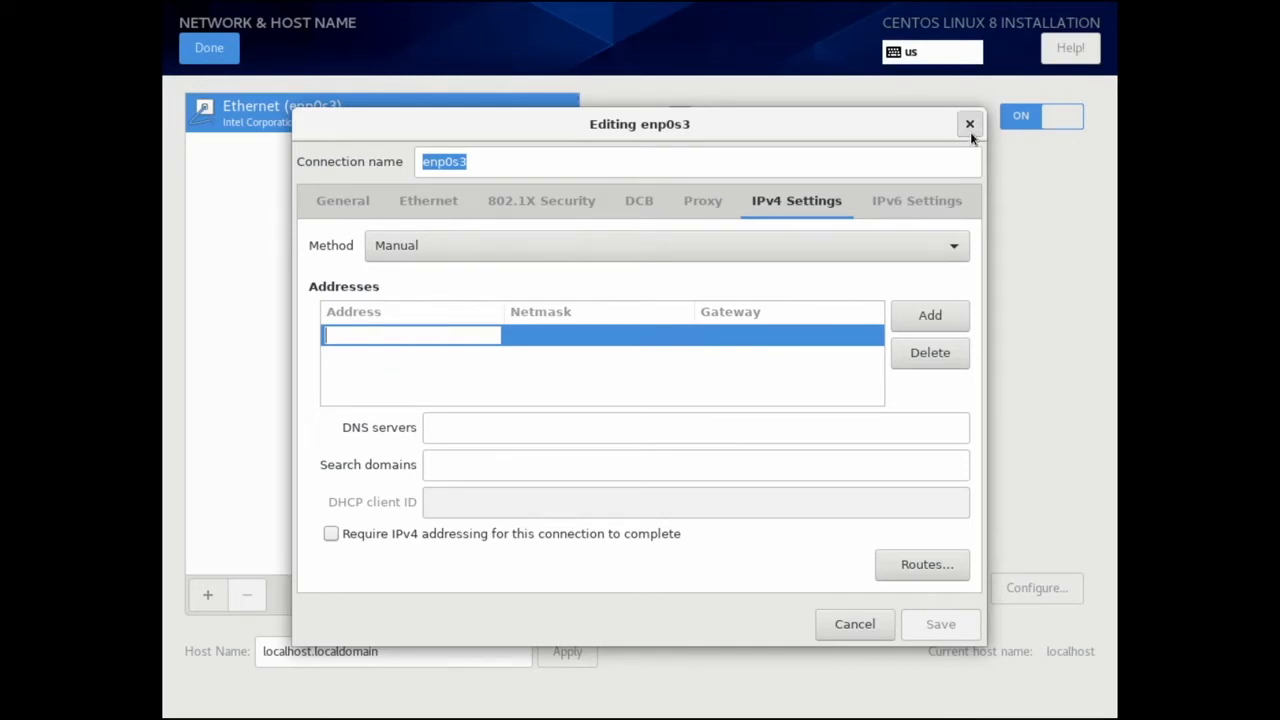
click(838, 626)
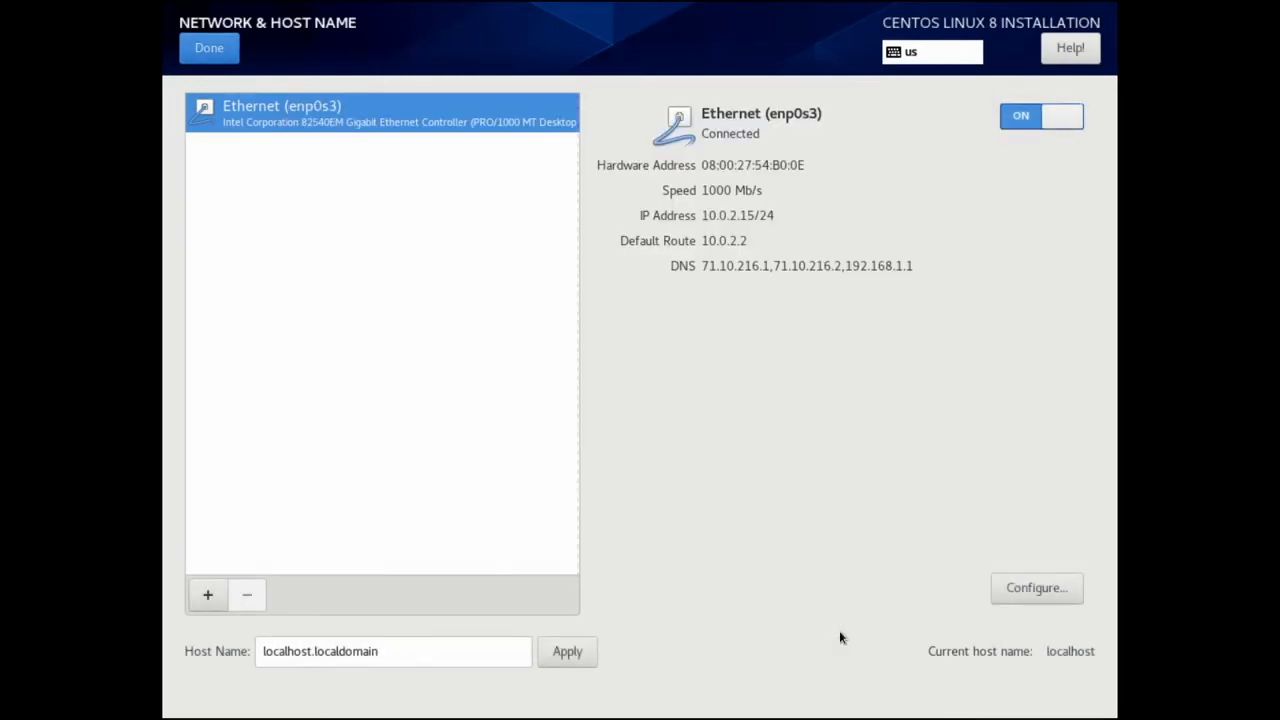
Accept the ATA VBOX HARDDISK (sda) with automatic storage configuration as the installation destination, after reviewing its disk and boot loader summary.
click(209, 52)
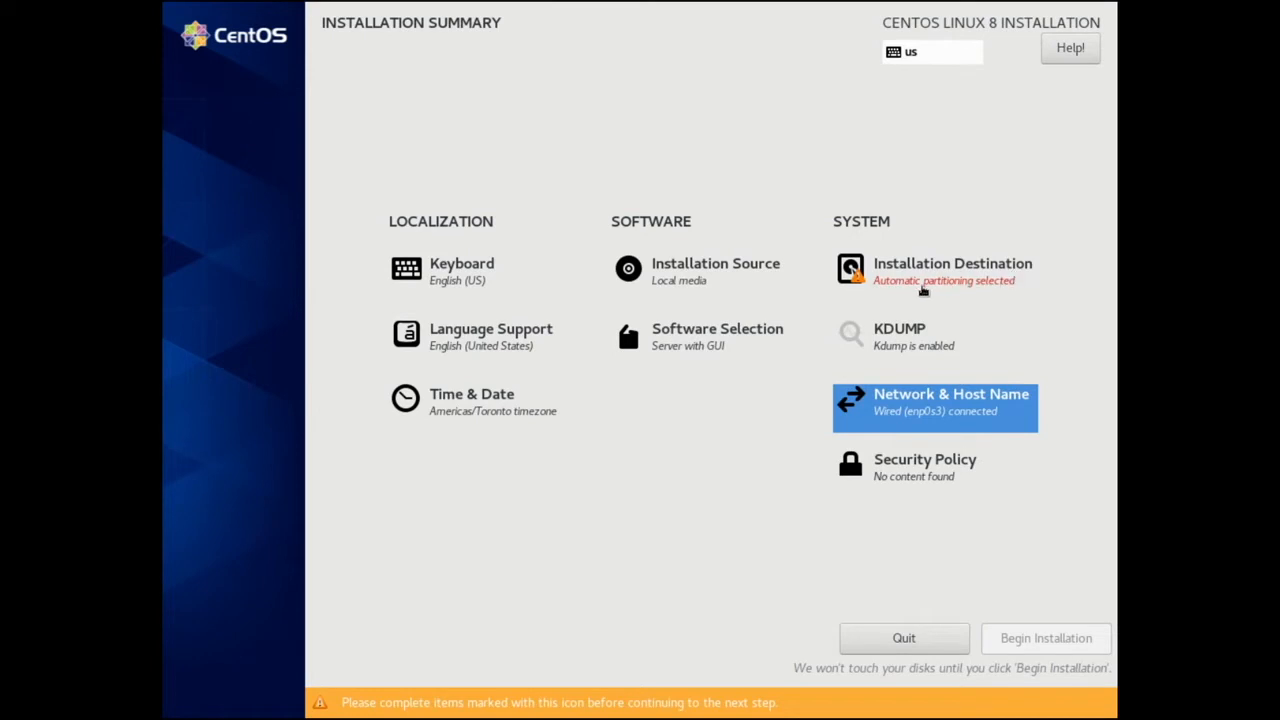
click(938, 289)
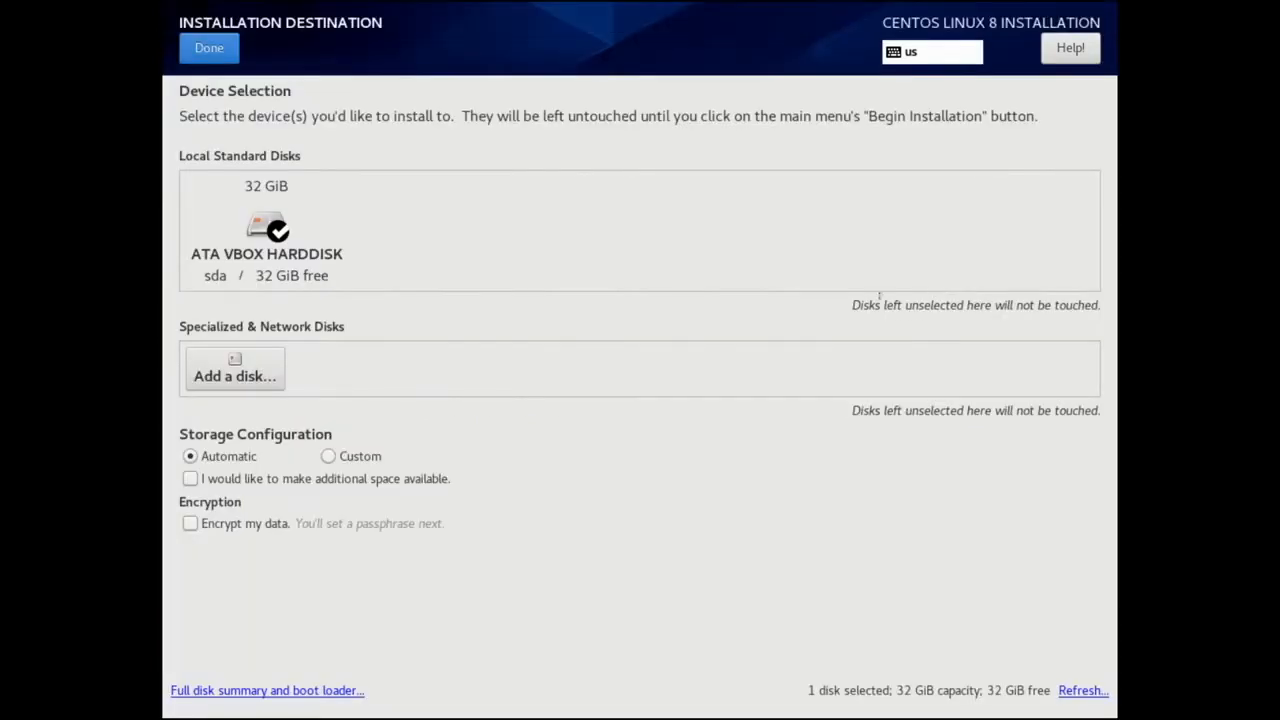
click(346, 238)
click(346, 238)
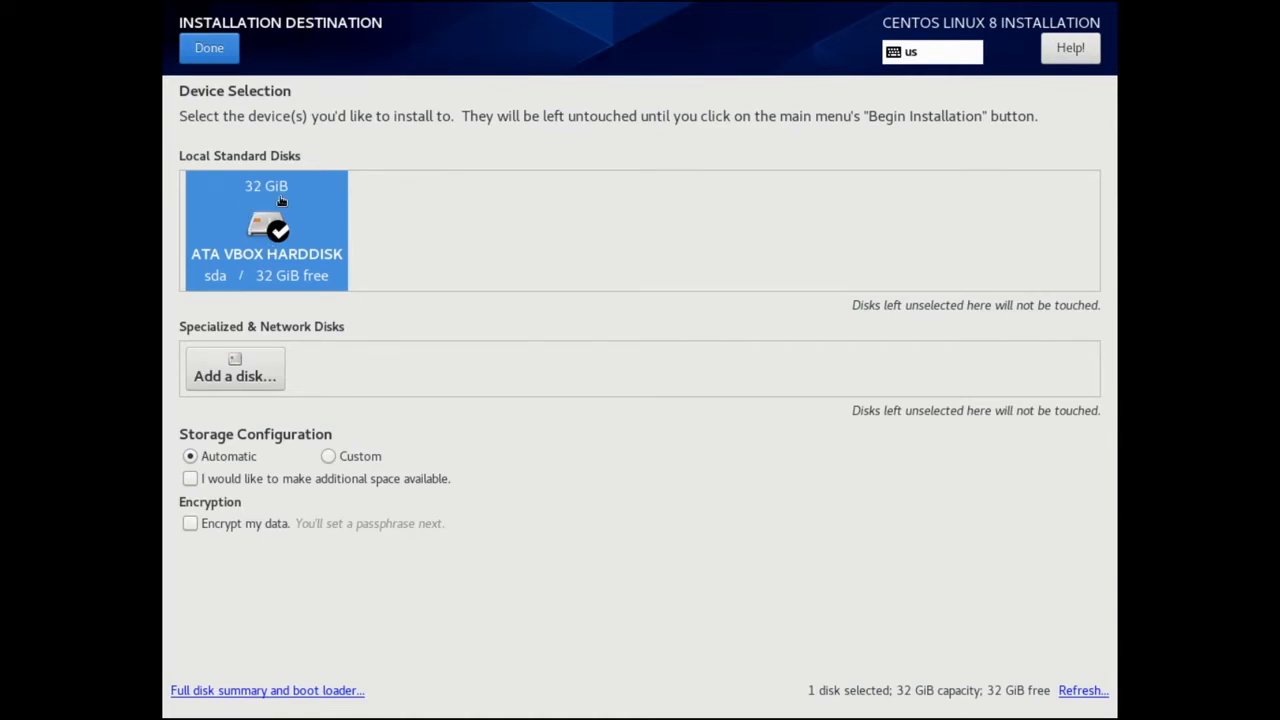
click(264, 236)
click(264, 236)
click(297, 690)
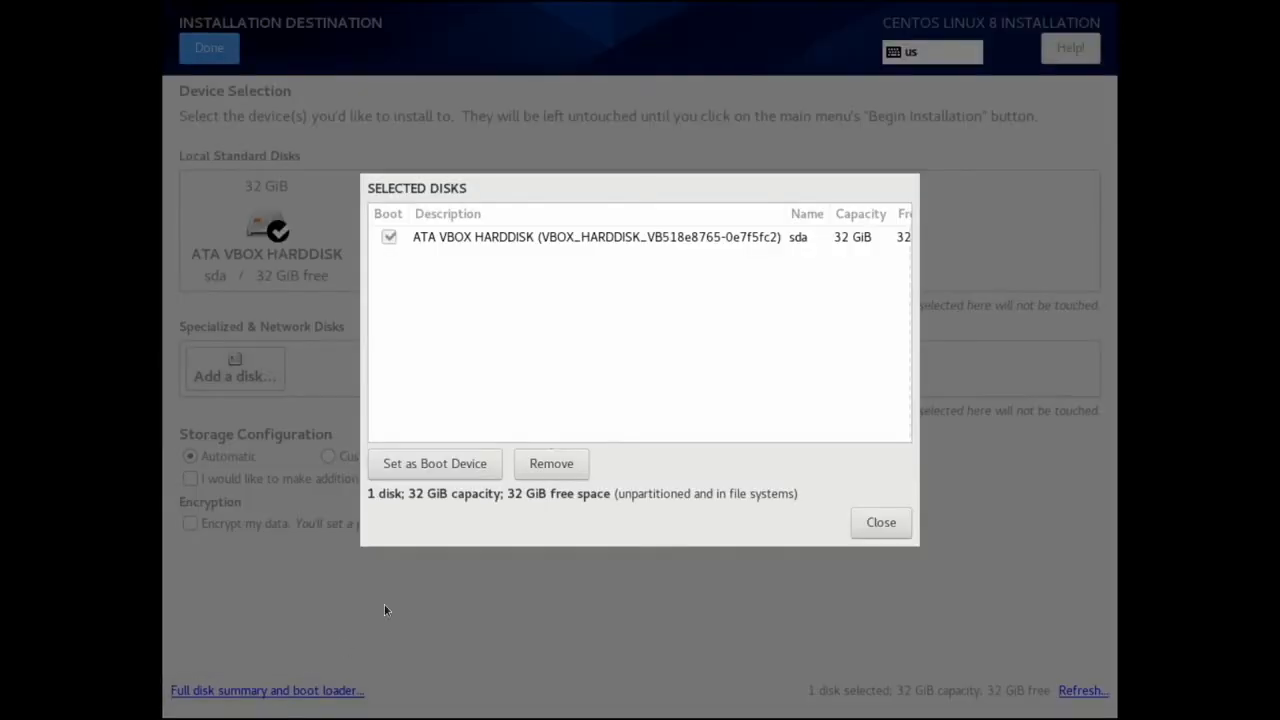
click(878, 523)
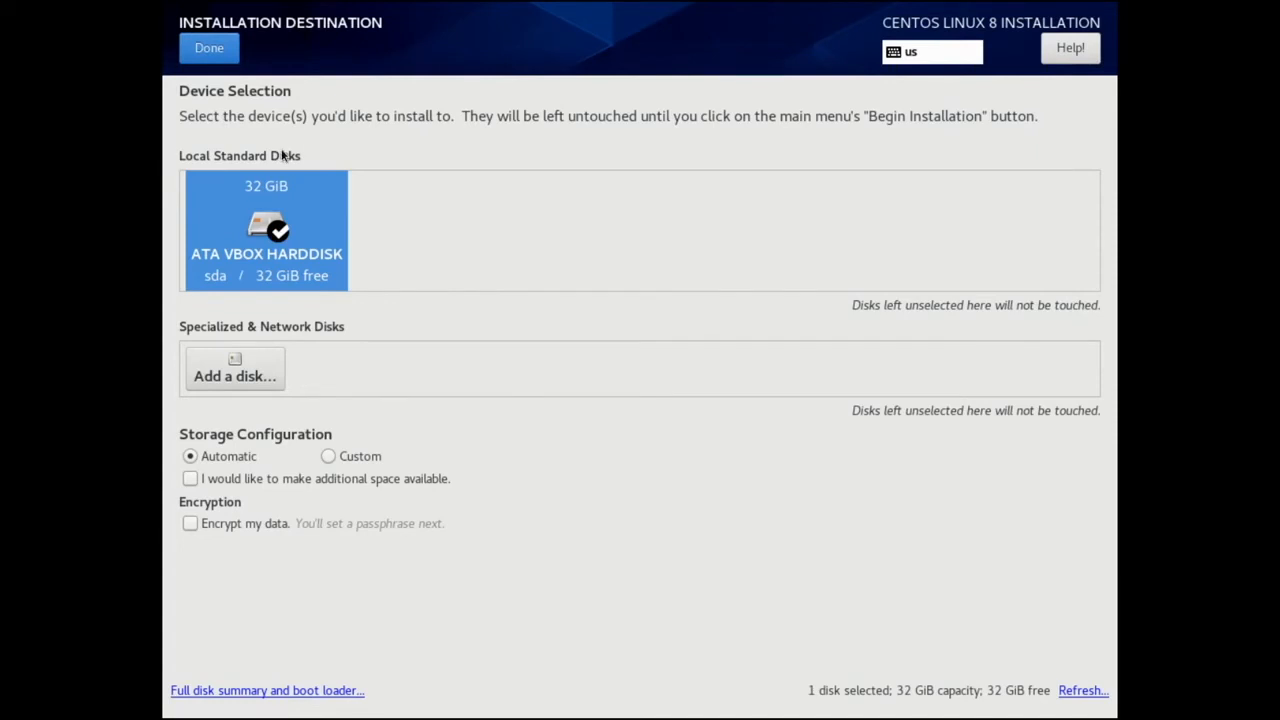
click(209, 55)
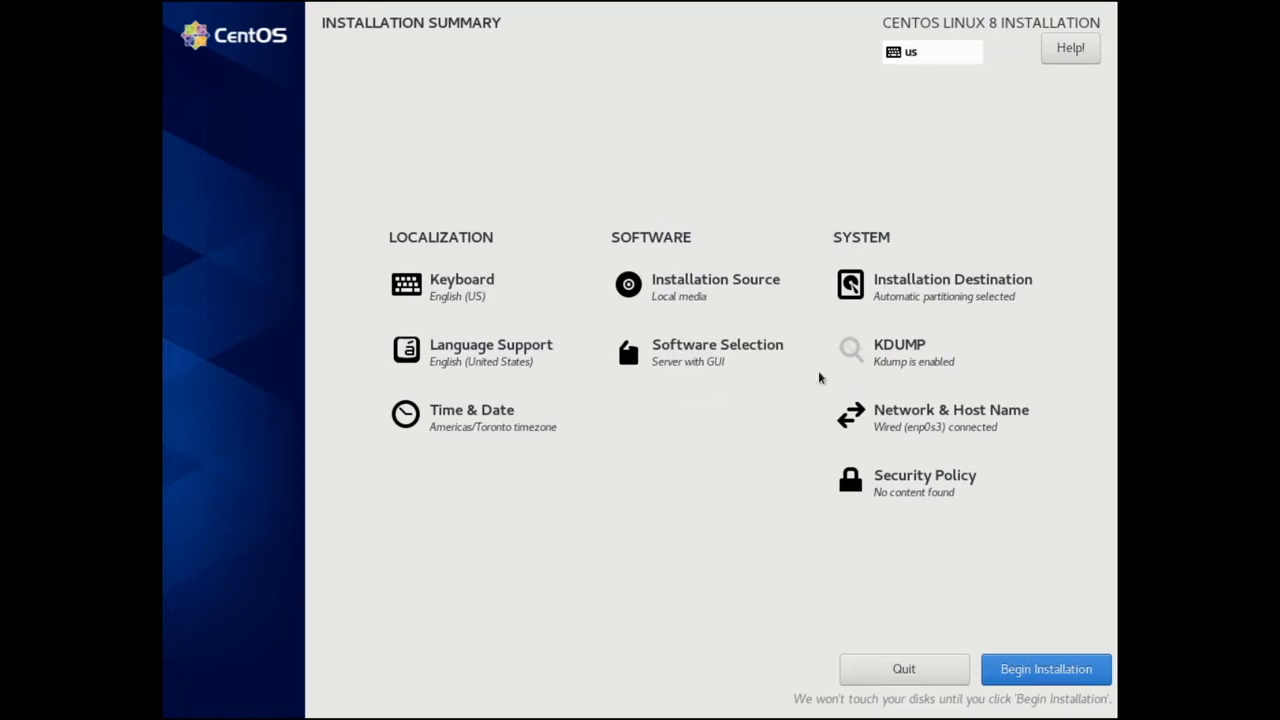
Review the KDUMP, Security Policy and Installation Source settings, keeping their defaults, and return to the installation summary.
click(903, 358)
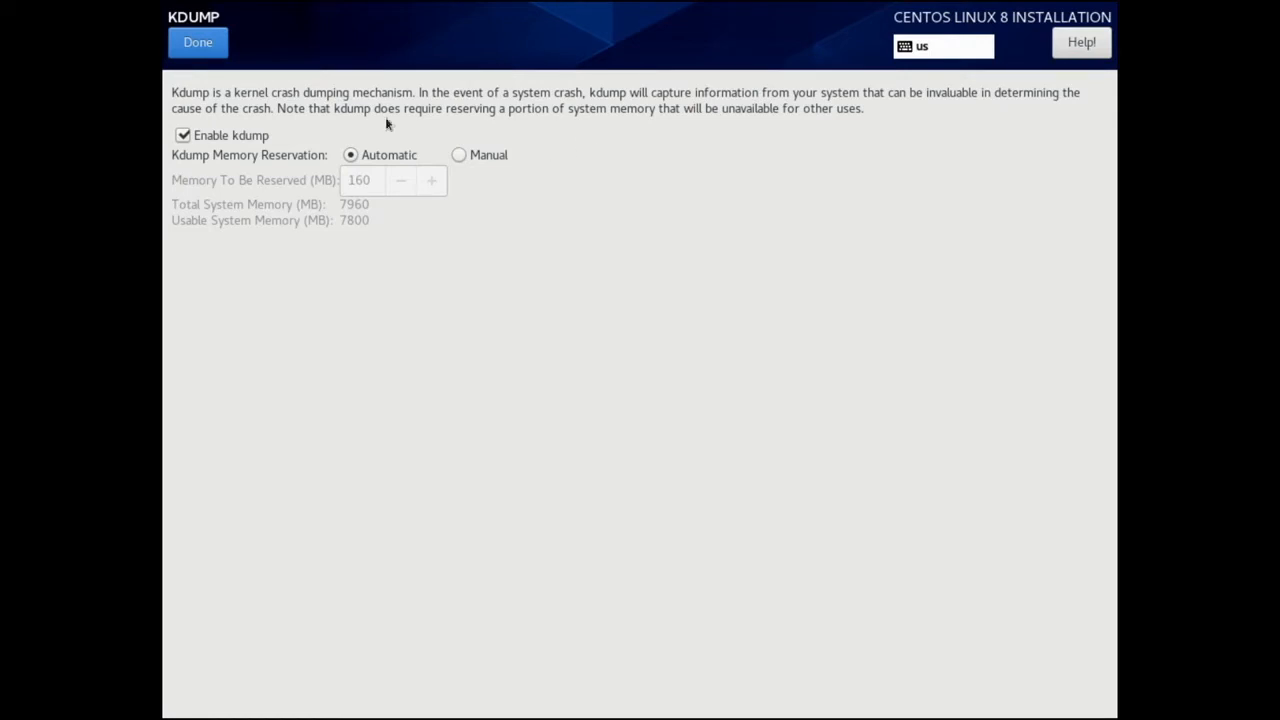
click(199, 44)
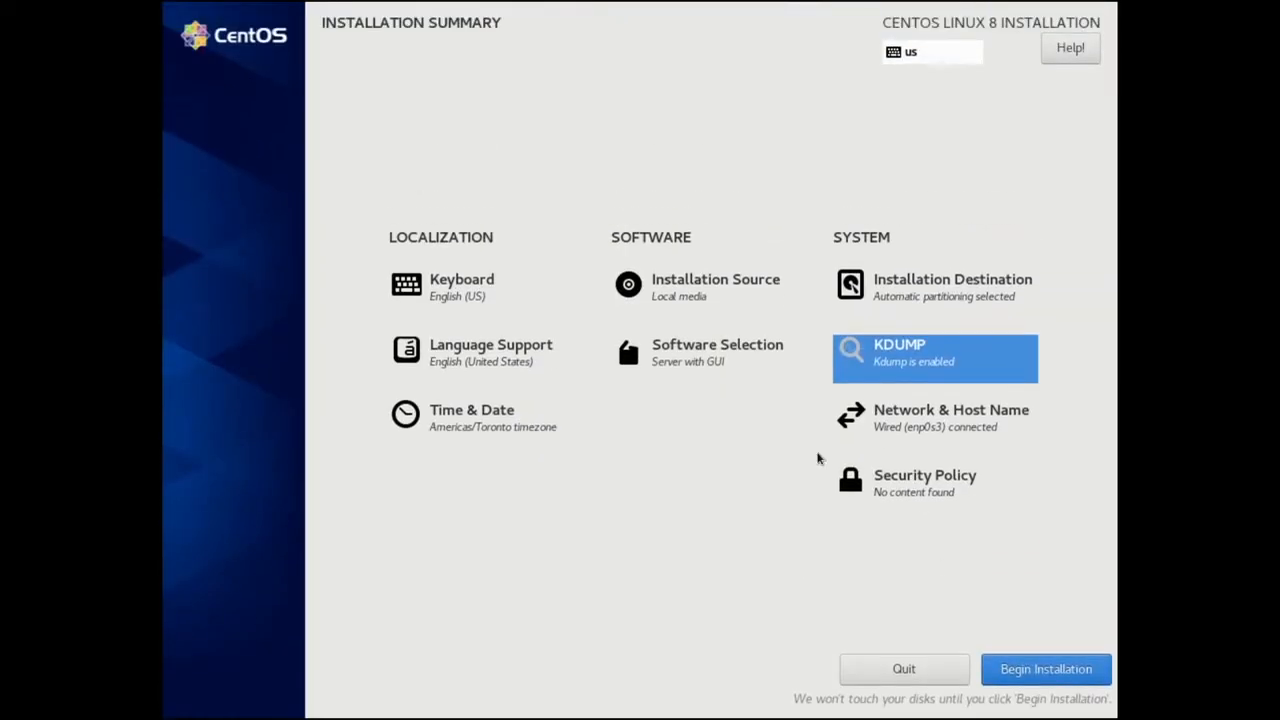
click(887, 495)
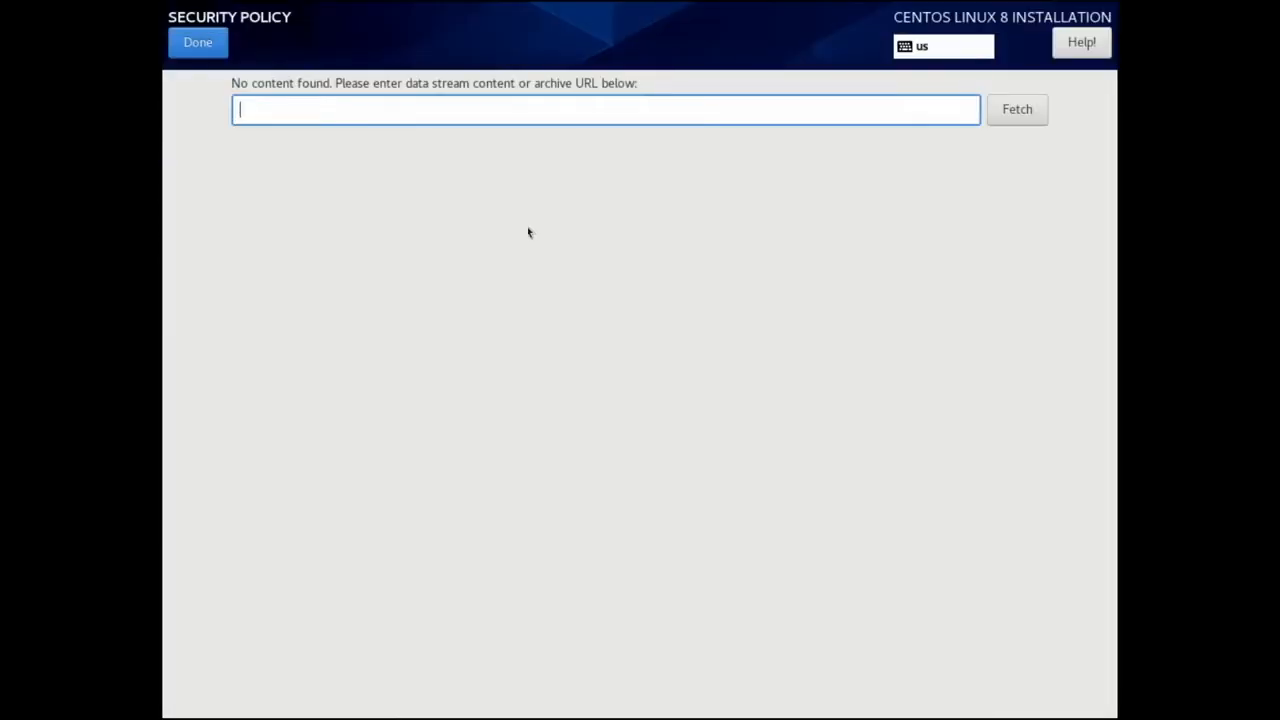
click(201, 47)
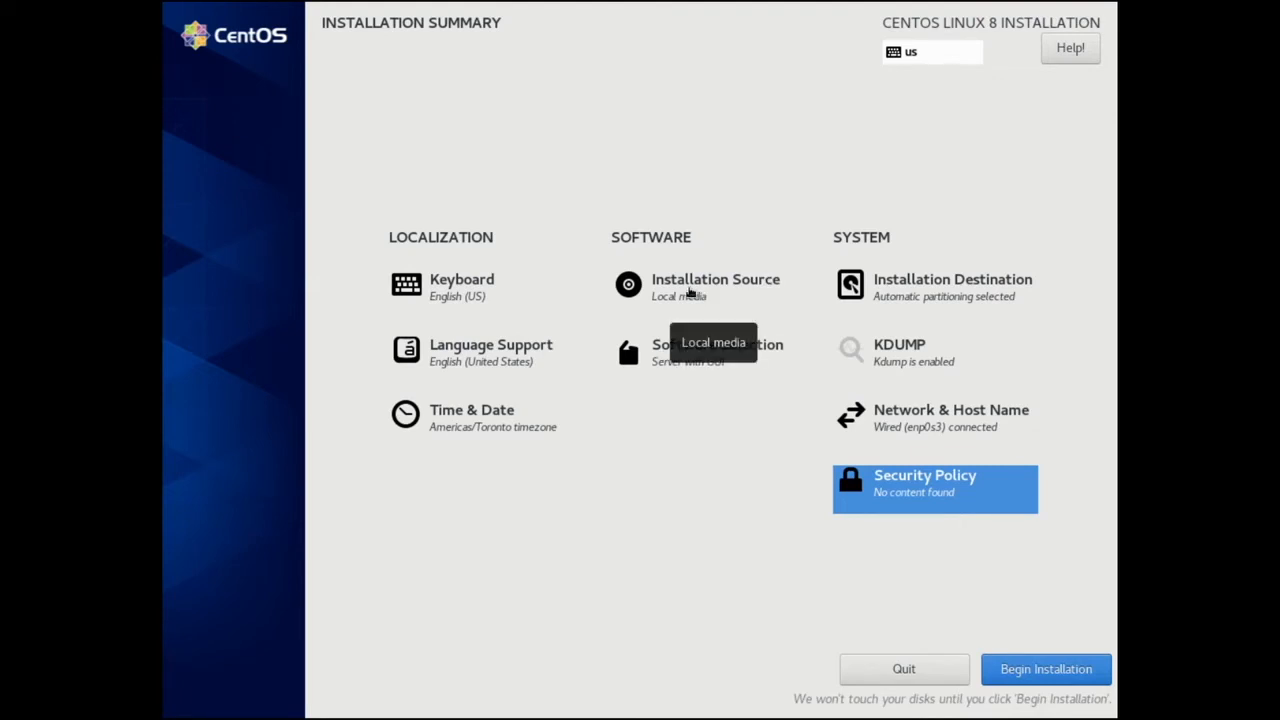
click(689, 291)
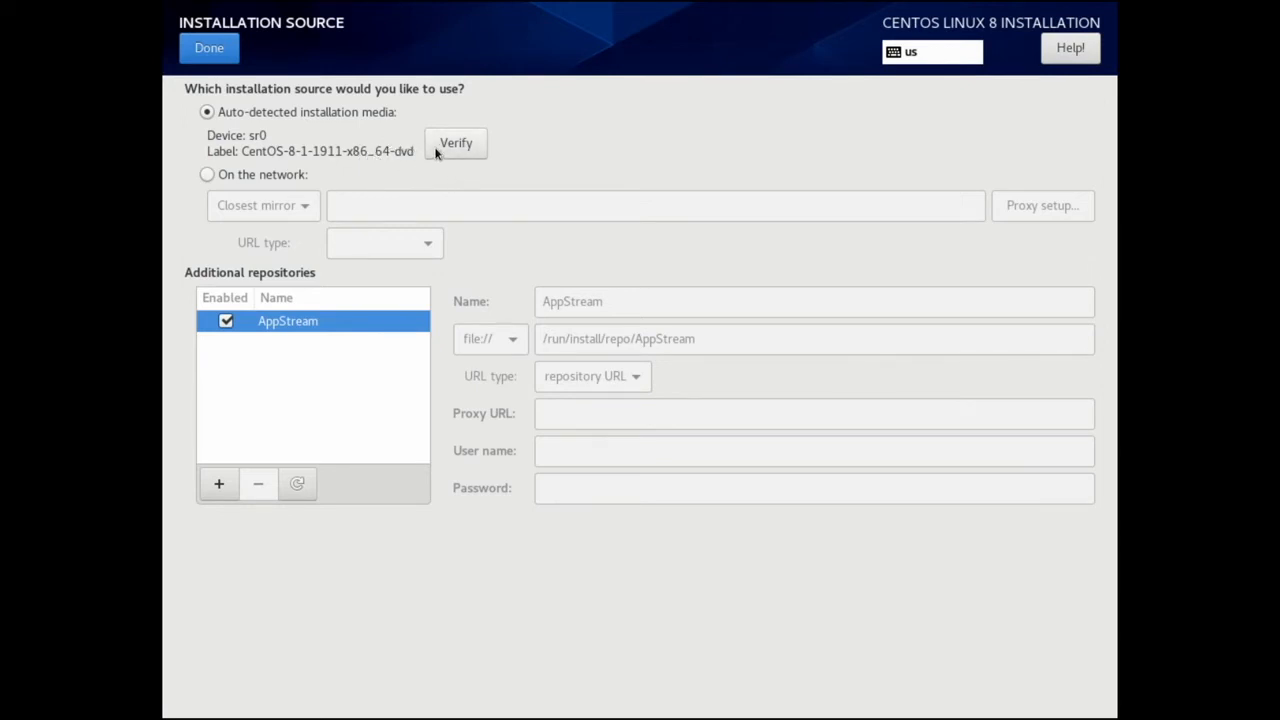
click(211, 48)
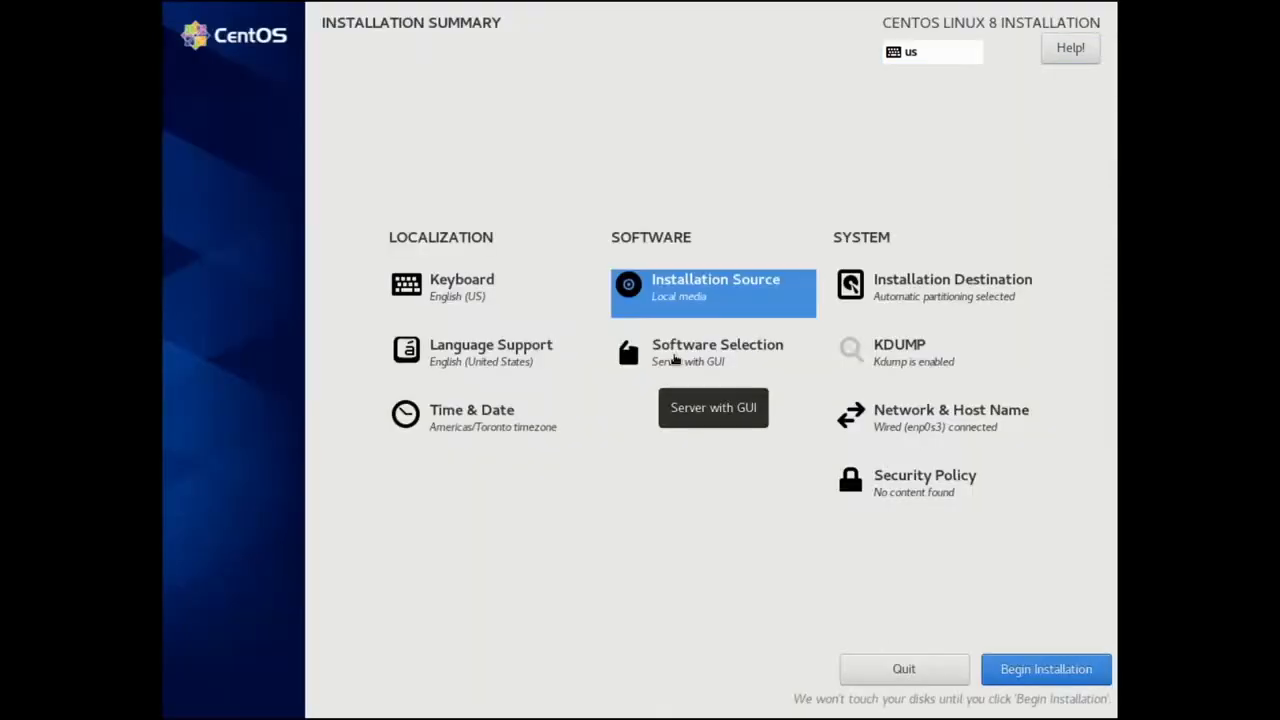
Choose Server with GUI as the base environment in Software Selection and look through its additional software.
click(686, 357)
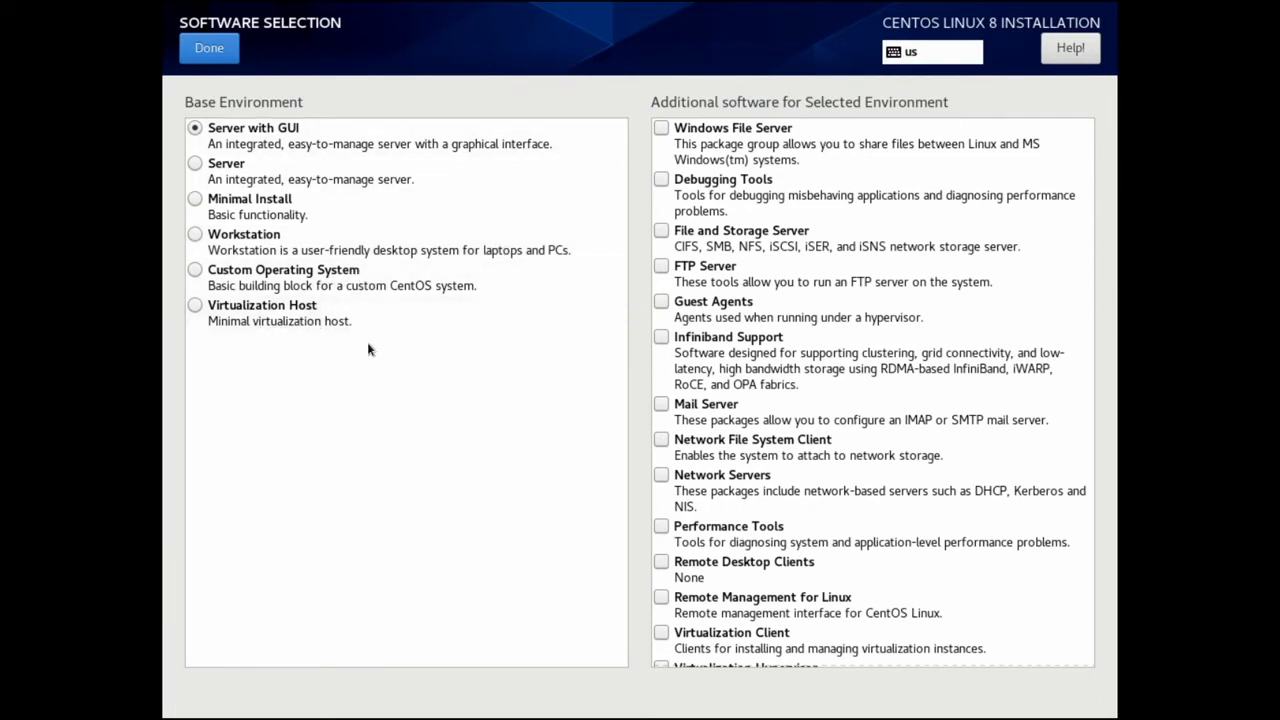
click(287, 150)
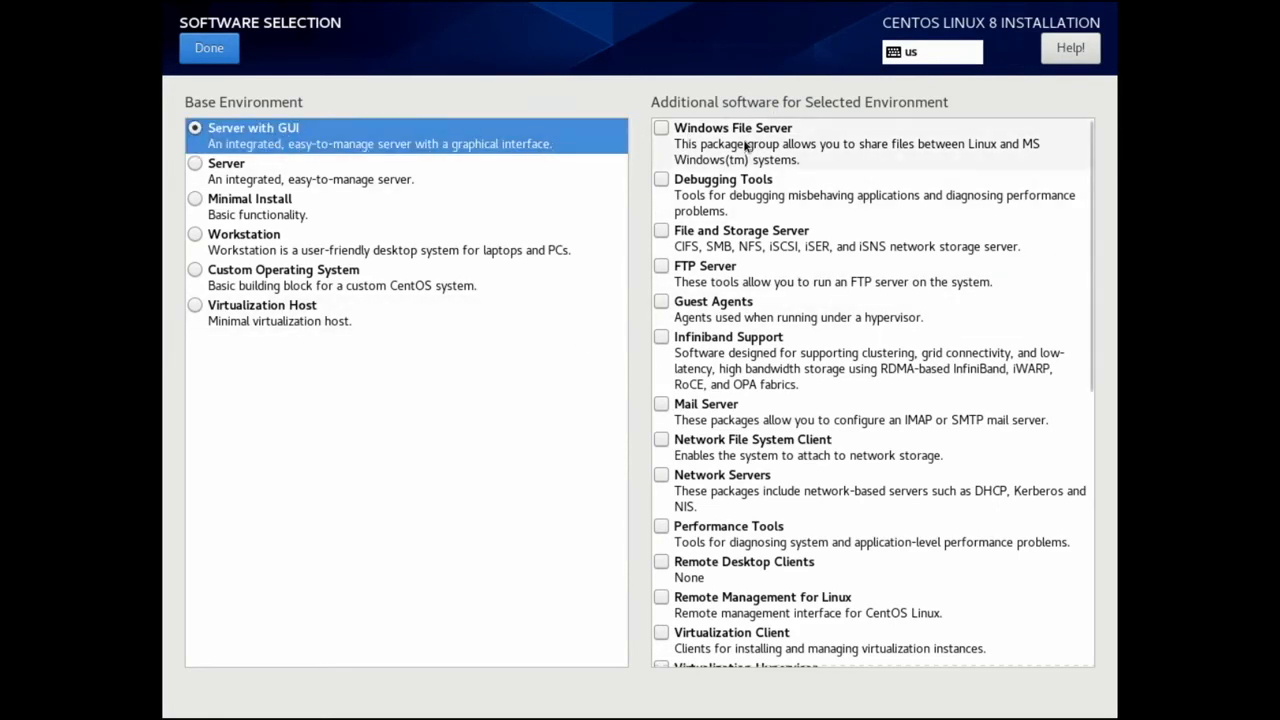
scroll(749, 160, down, 10)
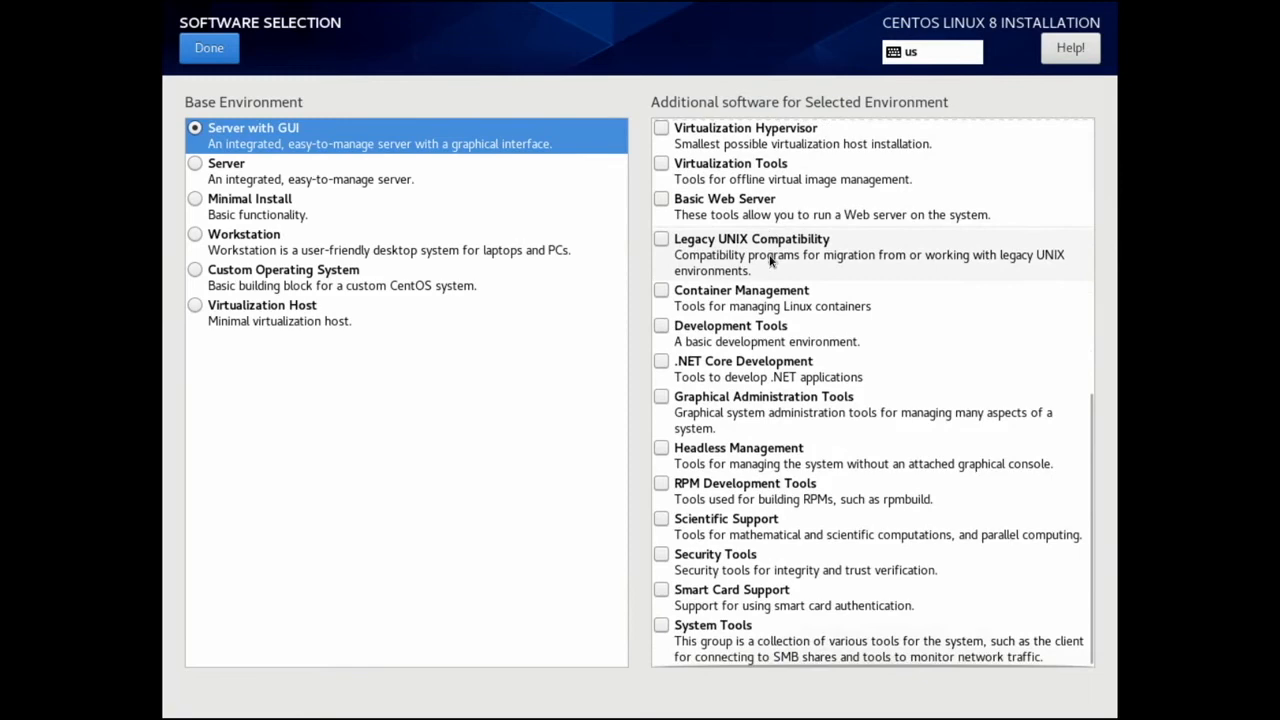
scroll(771, 260, up, 5)
scroll(771, 262, up, 4)
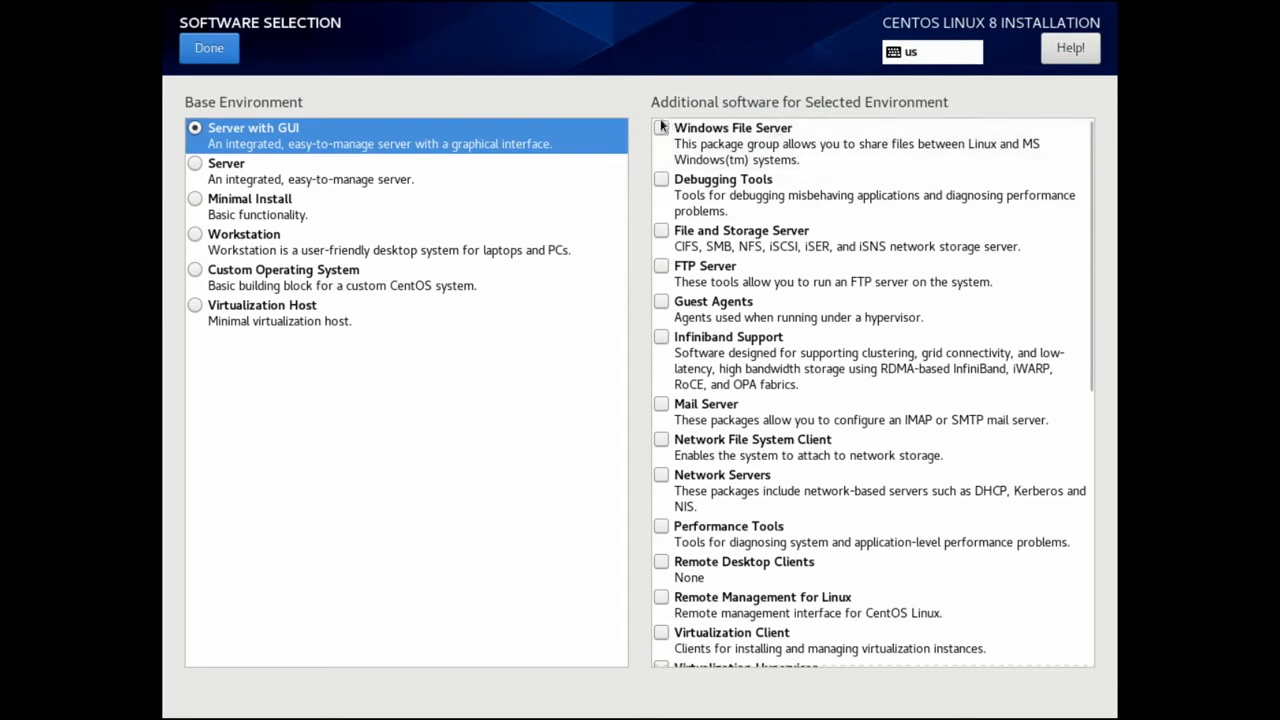
Add Windows File Server, File and Storage Server, FTP Server and Mail Server to the additional software.
click(673, 142)
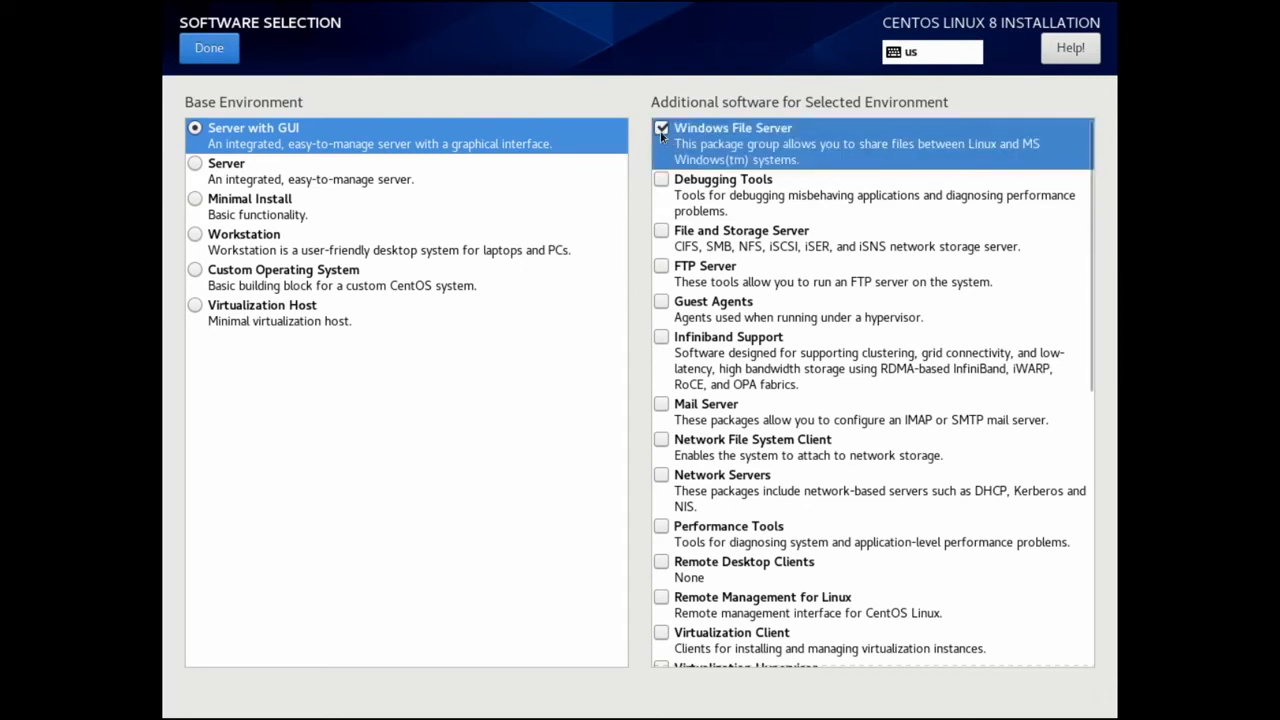
click(712, 243)
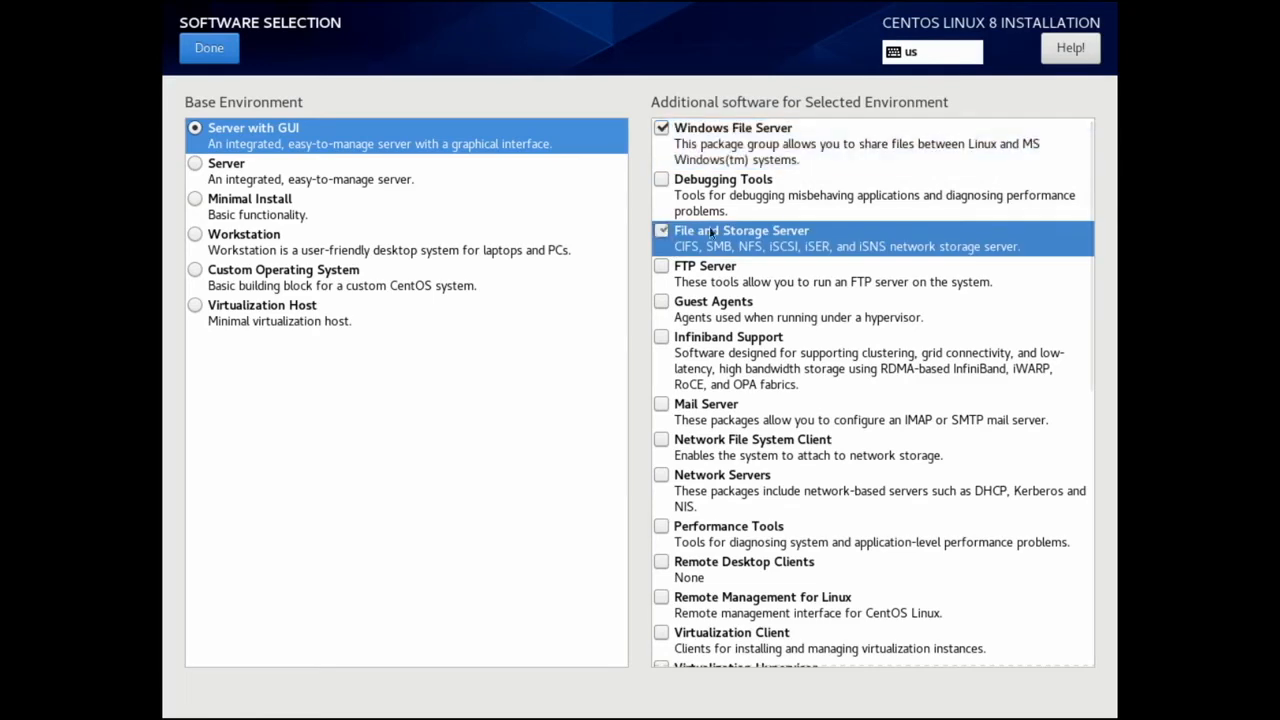
click(674, 269)
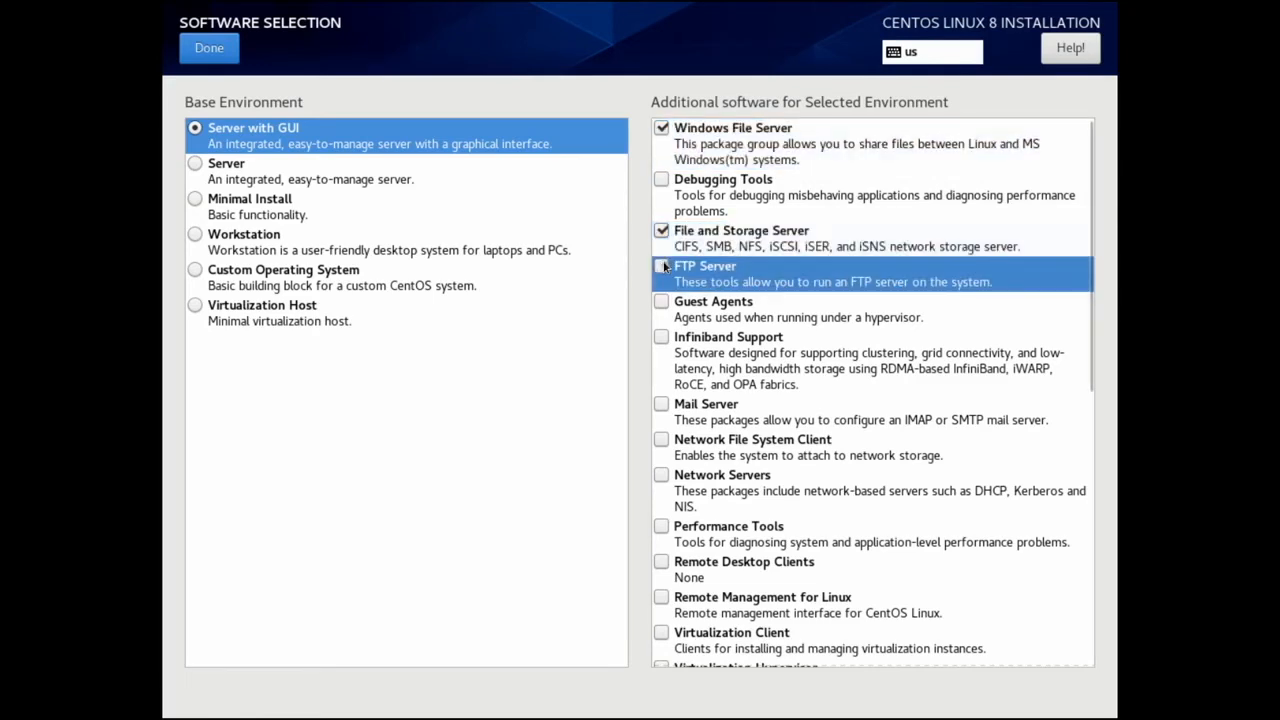
click(664, 411)
Add Development Tools, System Tools and Basic Web Server to the additional software, and review the whole selection.
scroll(672, 450, down, 10)
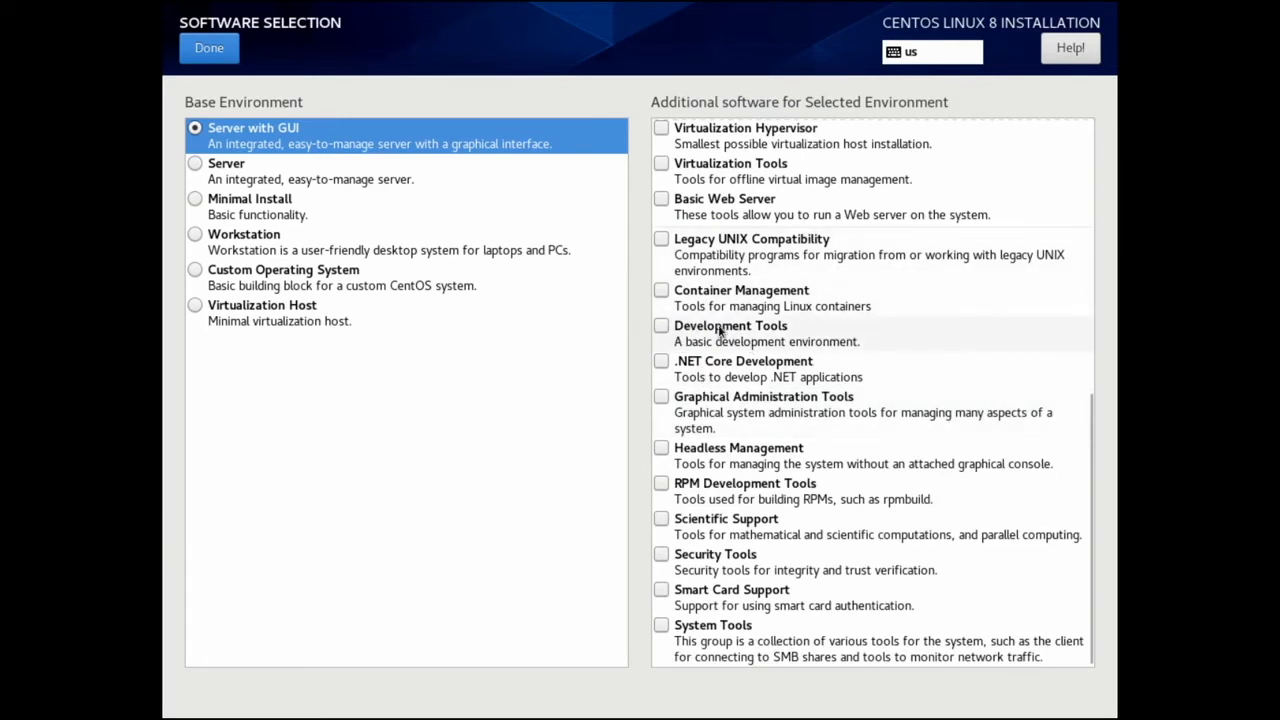
click(674, 328)
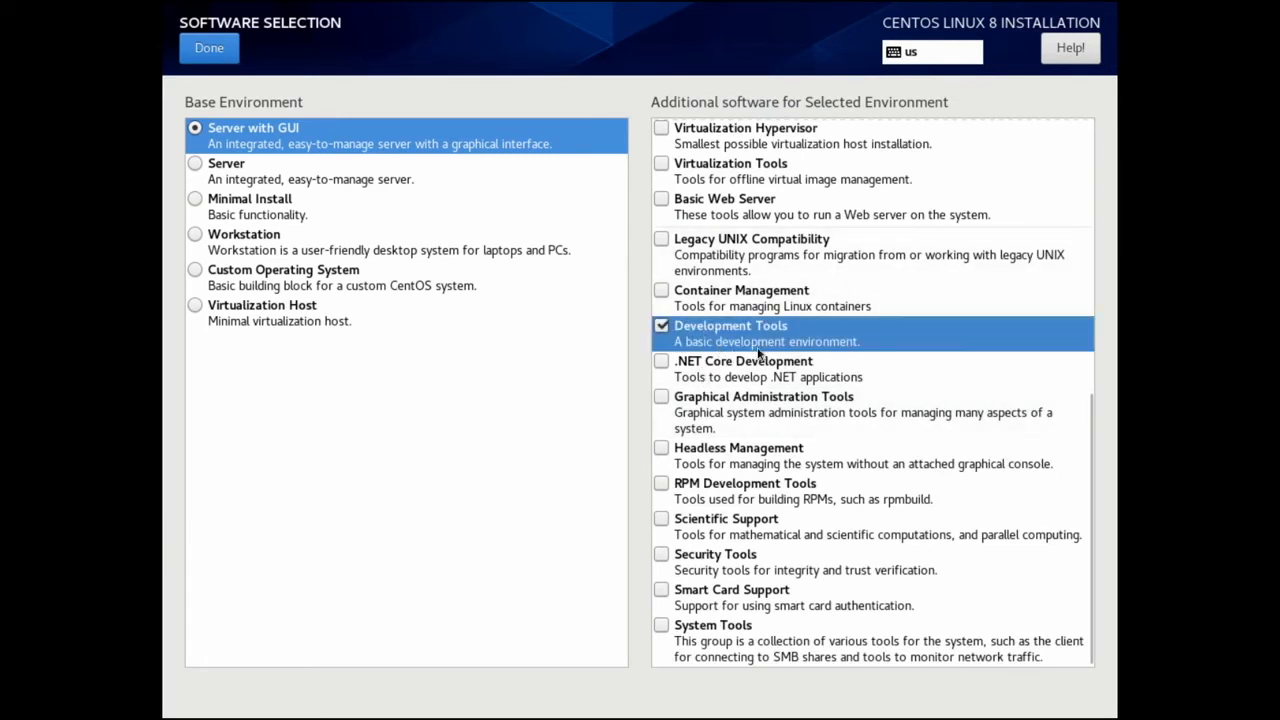
click(660, 628)
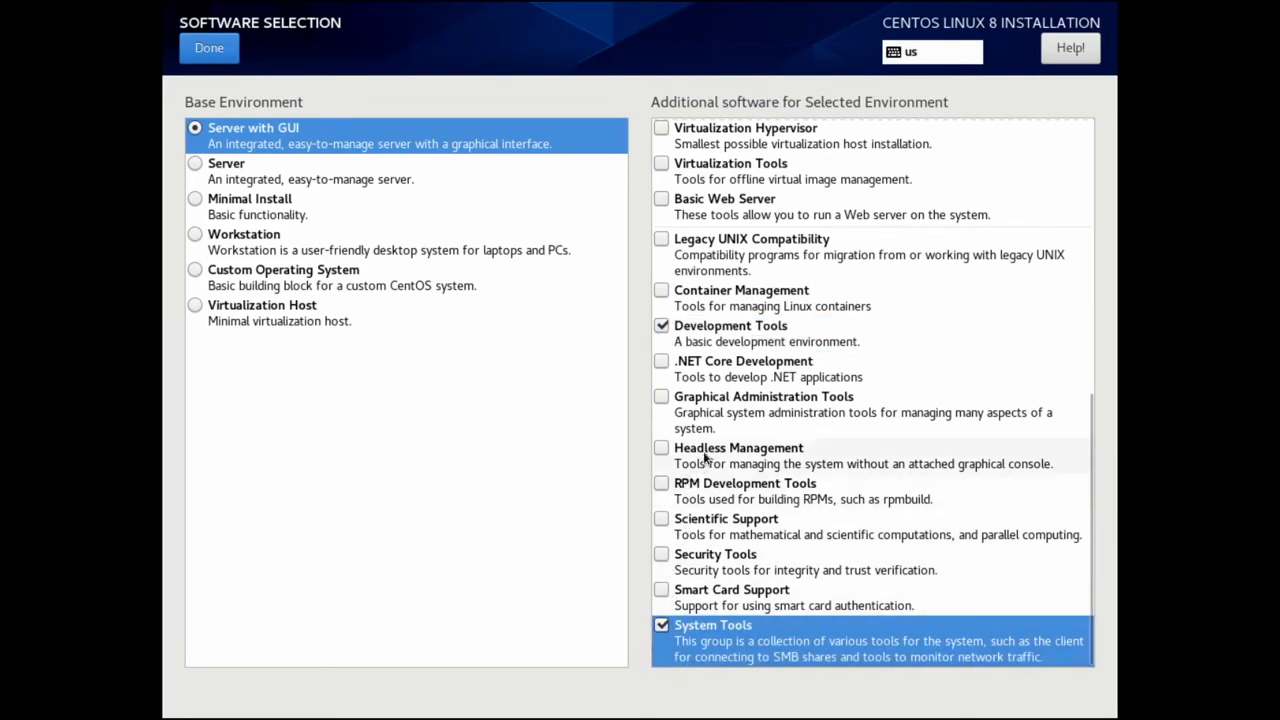
scroll(727, 453, up, 4)
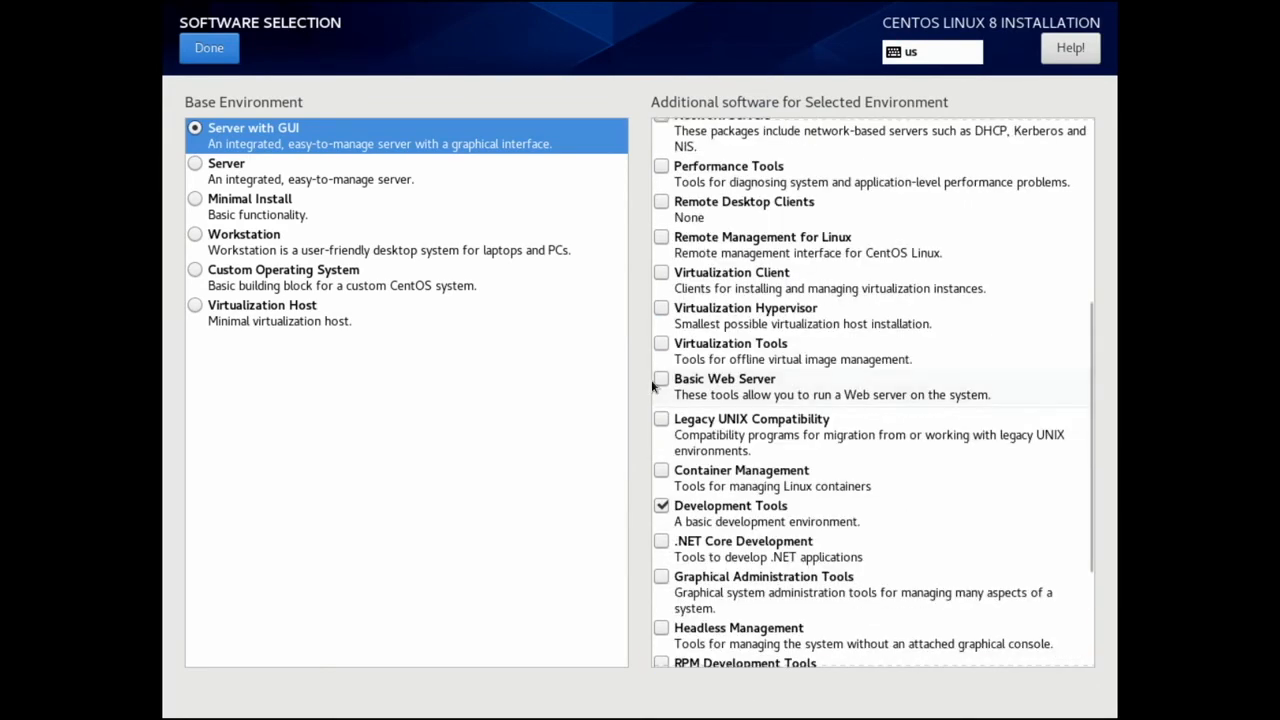
click(662, 381)
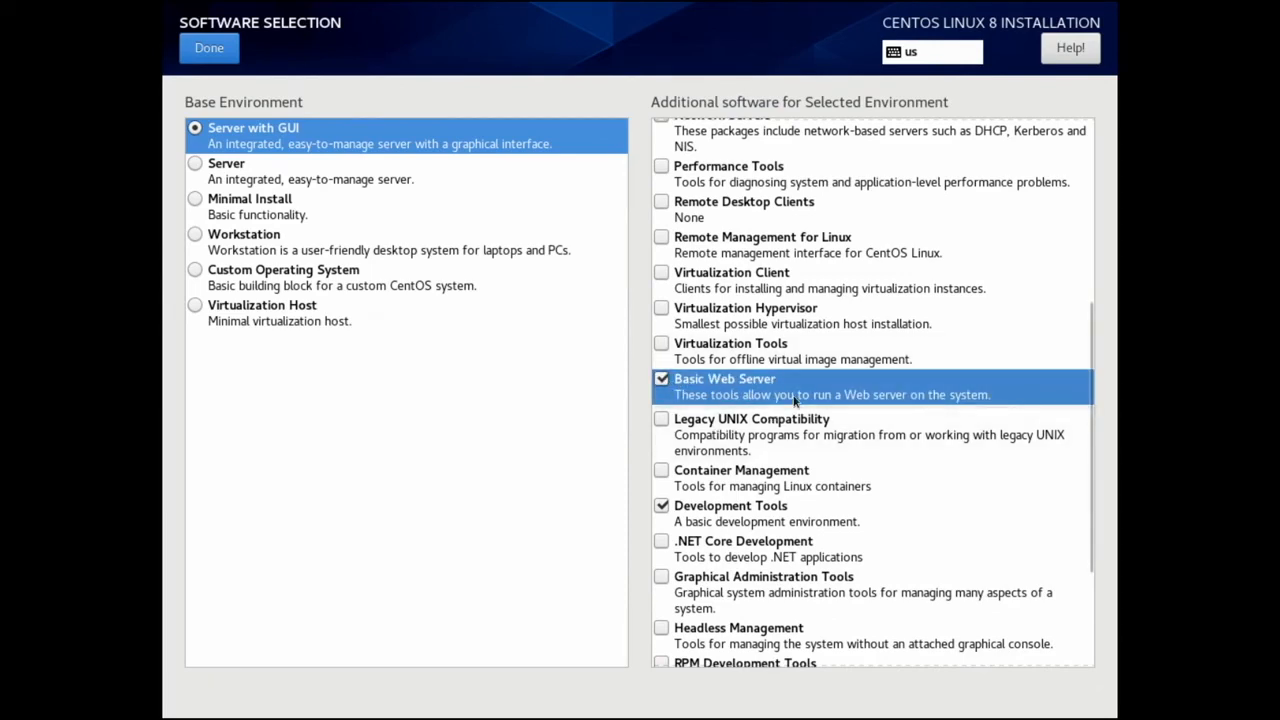
scroll(915, 399, up, 8)
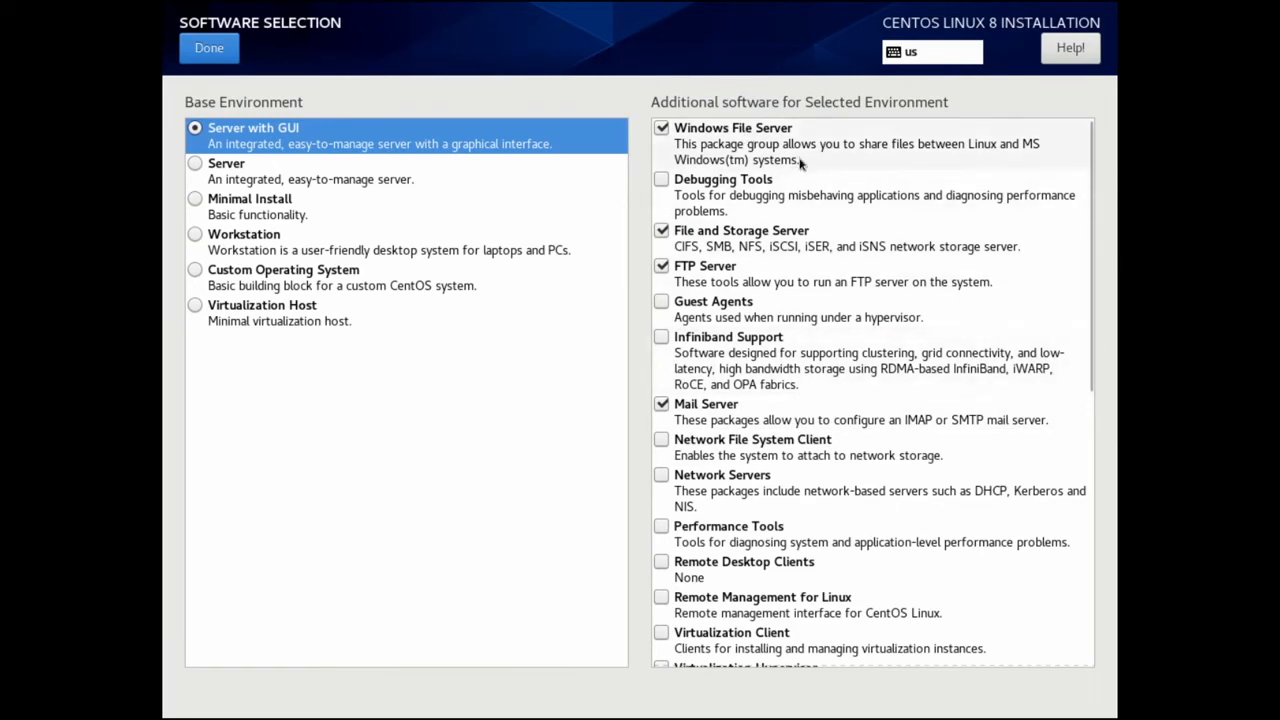
scroll(849, 522, down, 2)
click(845, 608)
scroll(840, 500, down, 1)
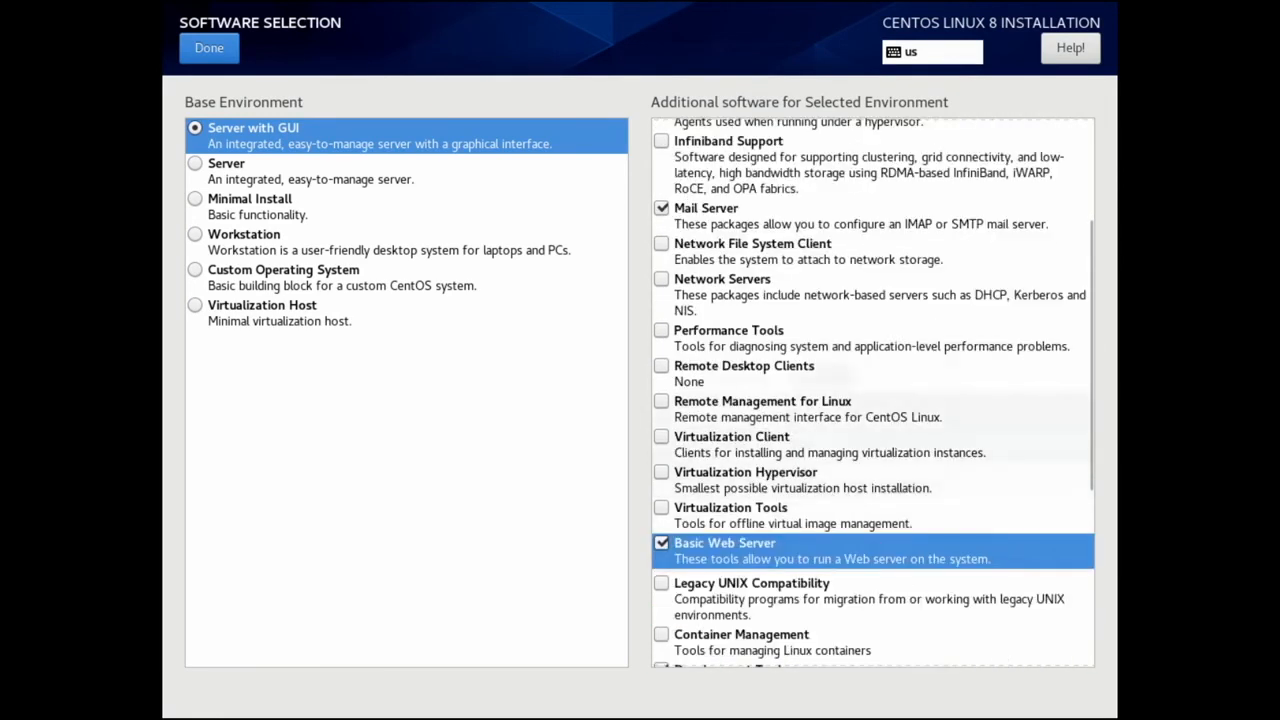
scroll(790, 380, up, 2)
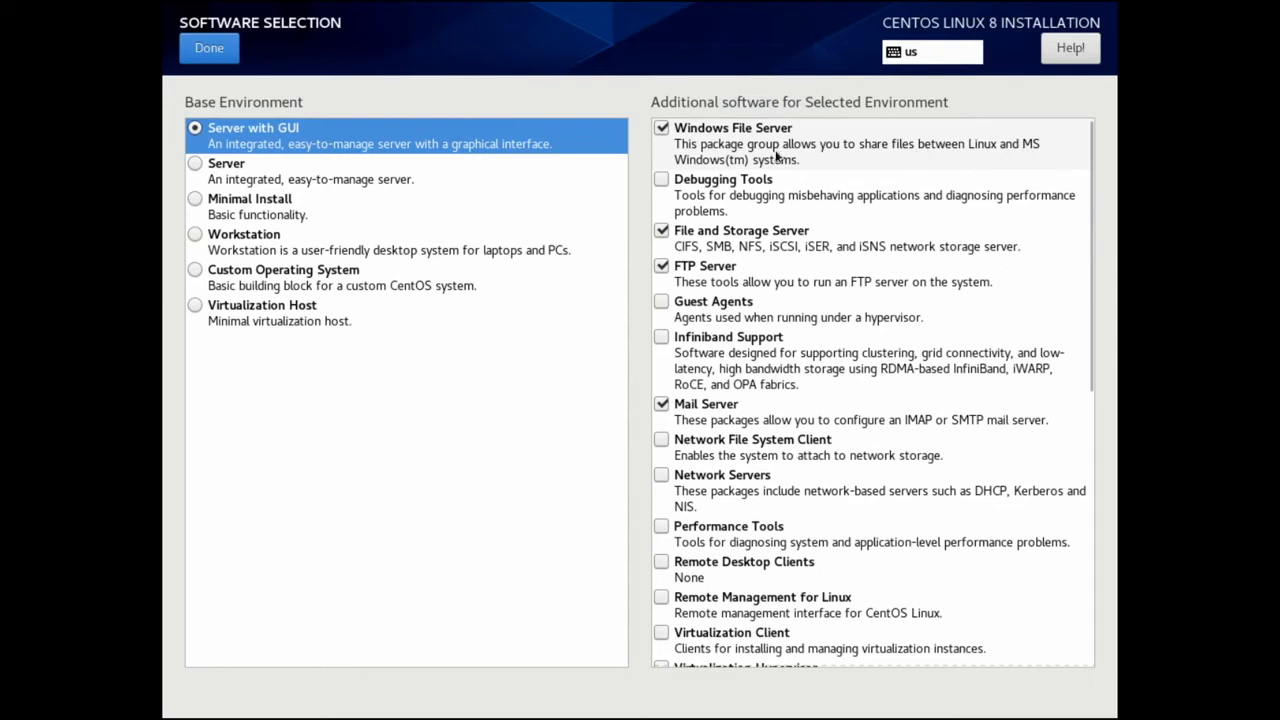
Remove FTP Server, File and Storage Server and Mail Server from the additional software, then confirm the software selection.
click(661, 266)
click(661, 231)
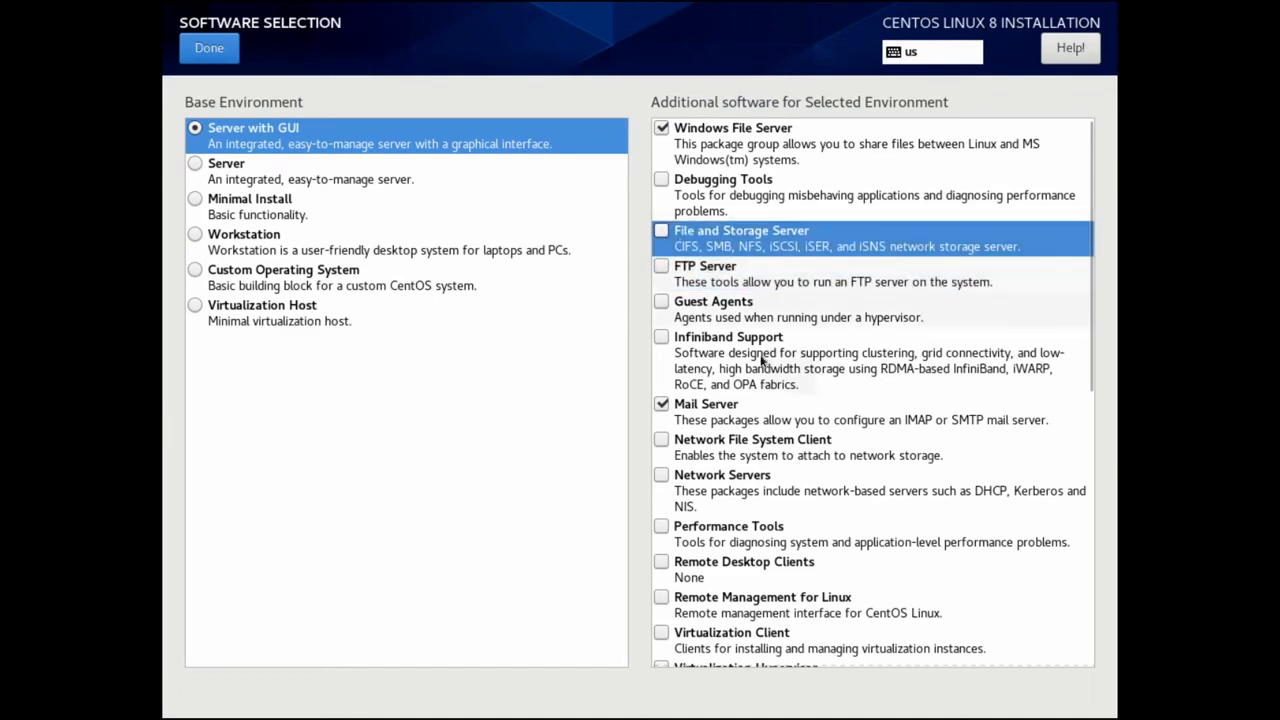
click(661, 404)
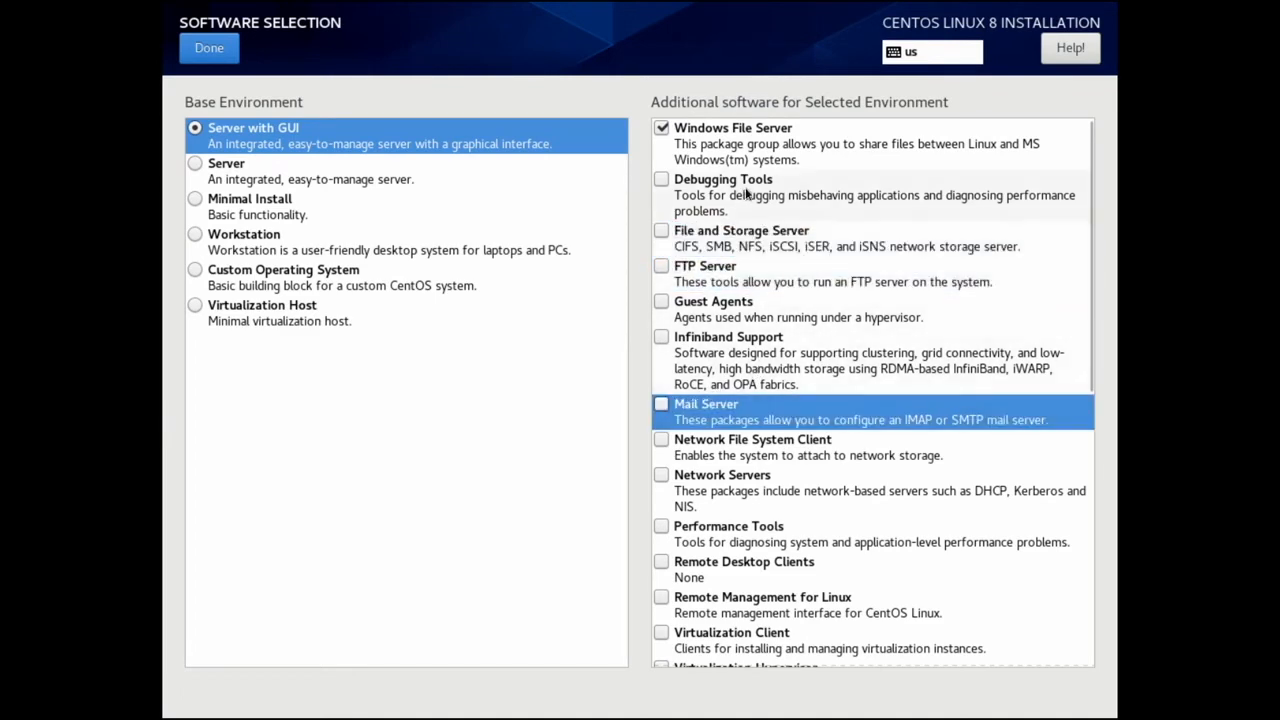
scroll(818, 335, down, 3)
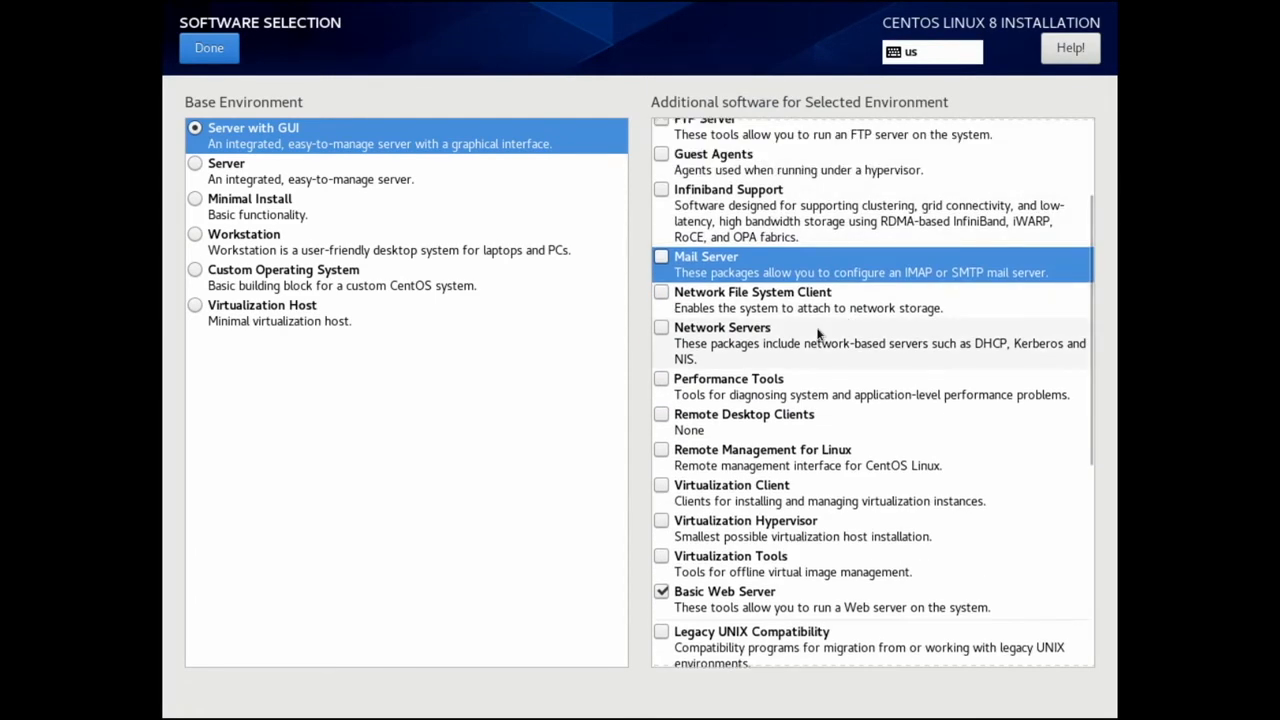
scroll(818, 335, down, 8)
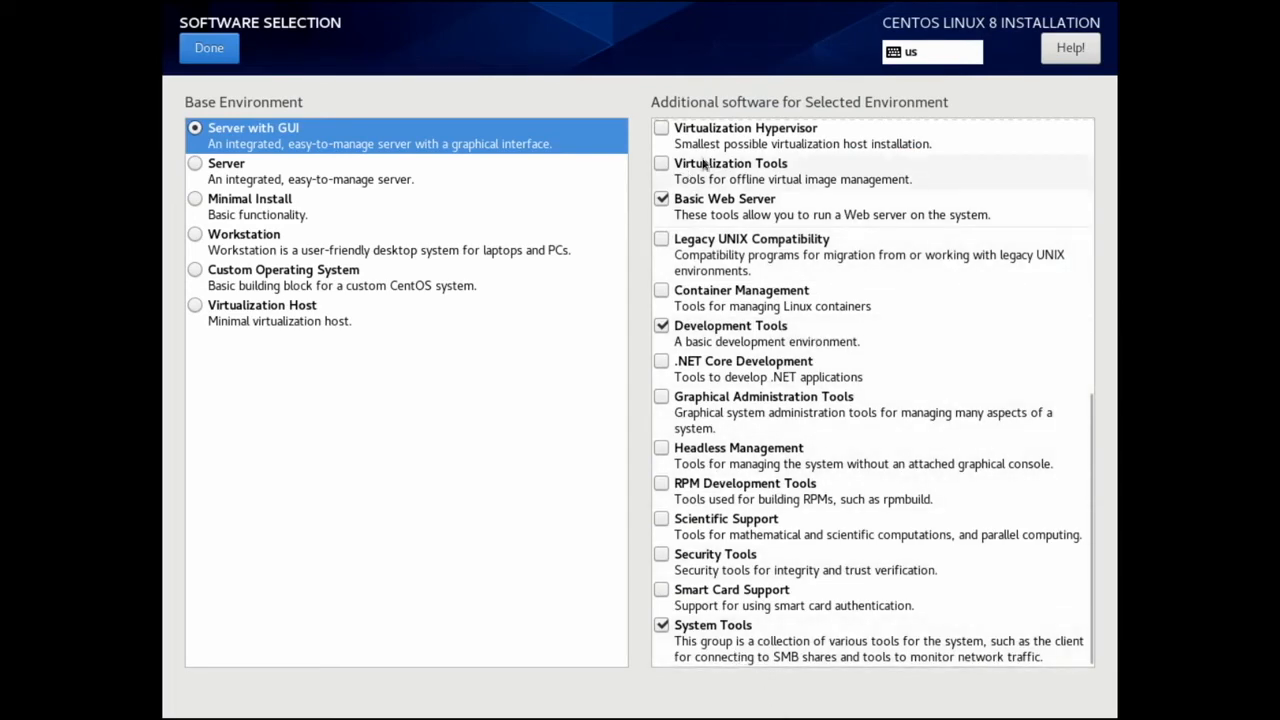
scroll(782, 345, up, 3)
scroll(800, 342, up, 5)
scroll(805, 338, up, 3)
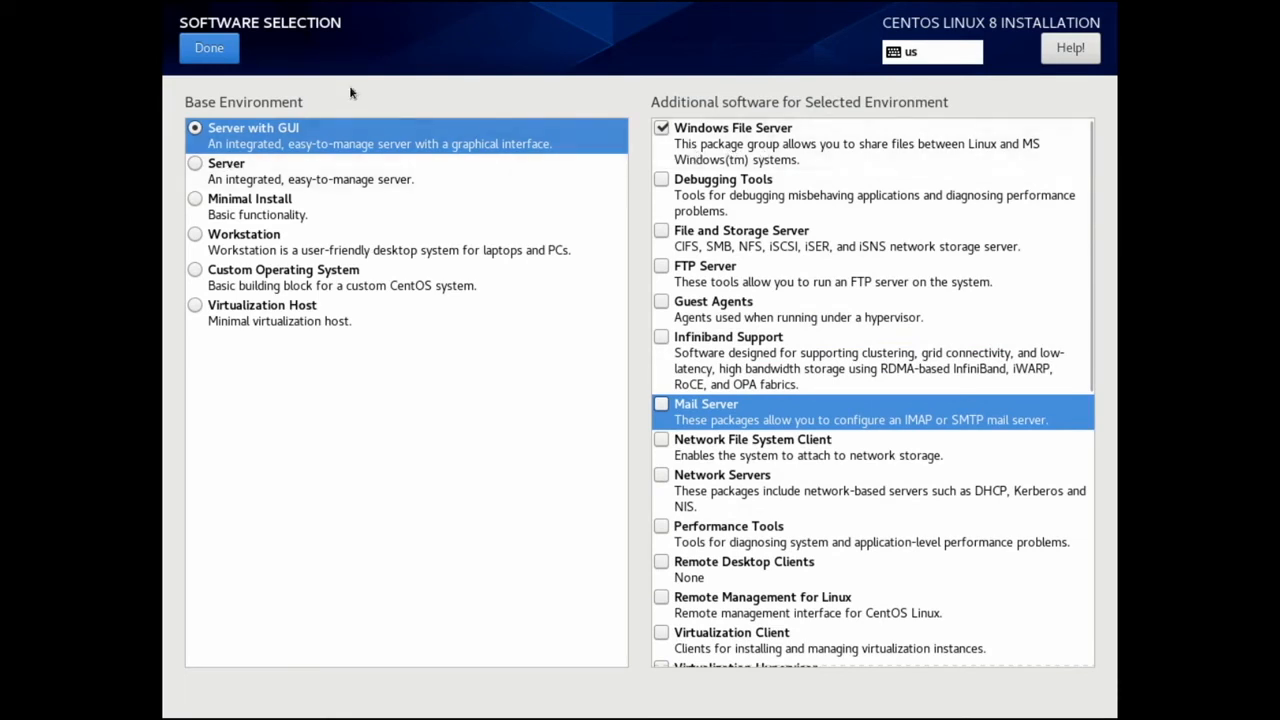
click(226, 55)
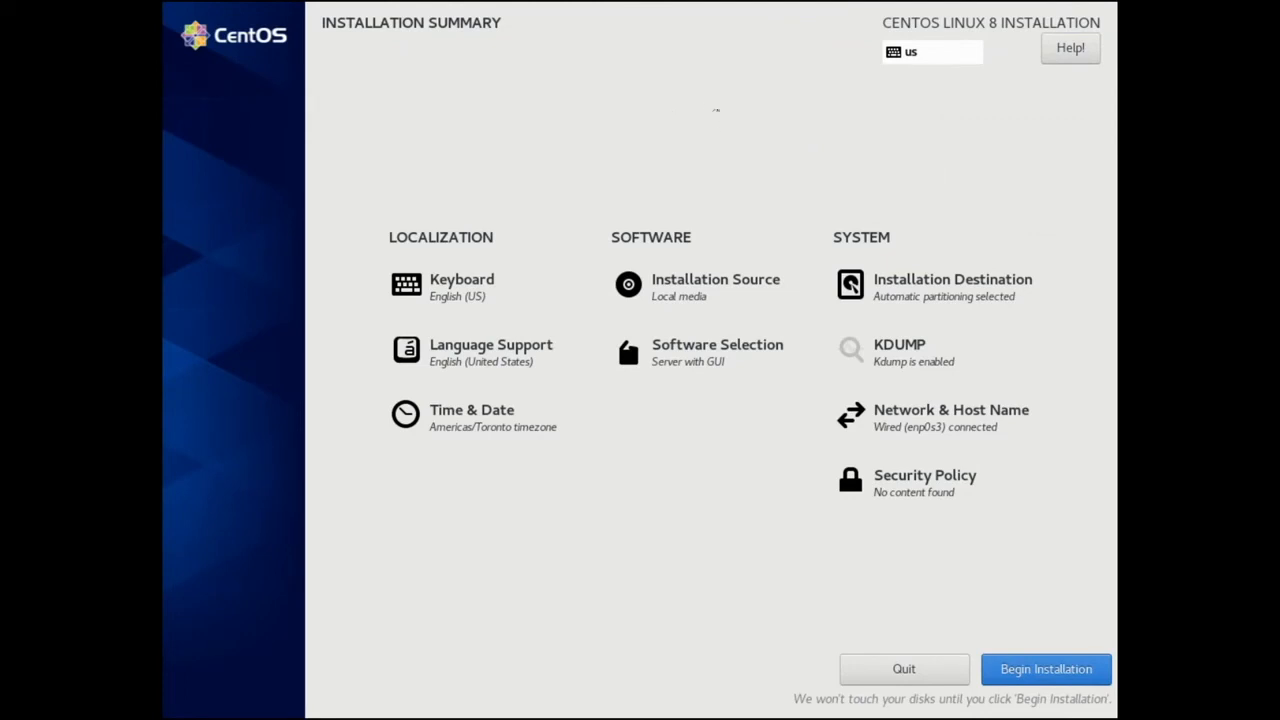
Begin the CentOS installation, then enter and confirm the root password, accepting it despite its weakness.
click(1066, 670)
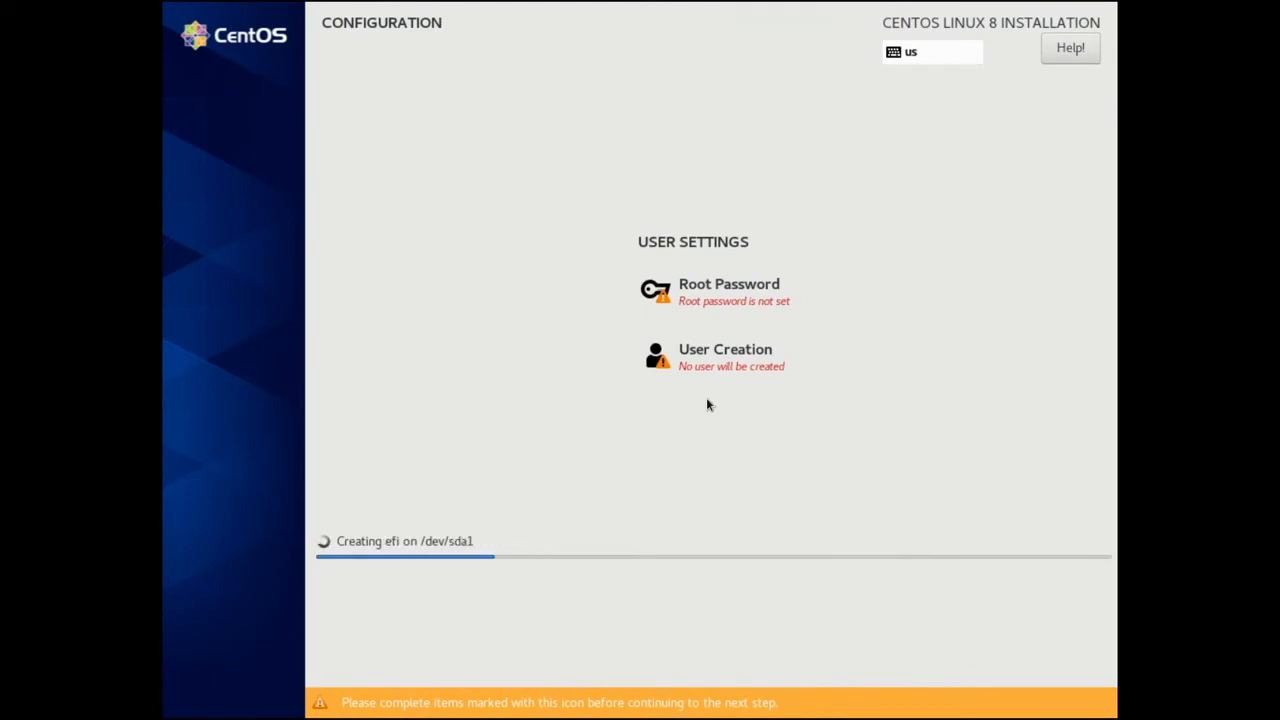
click(744, 293)
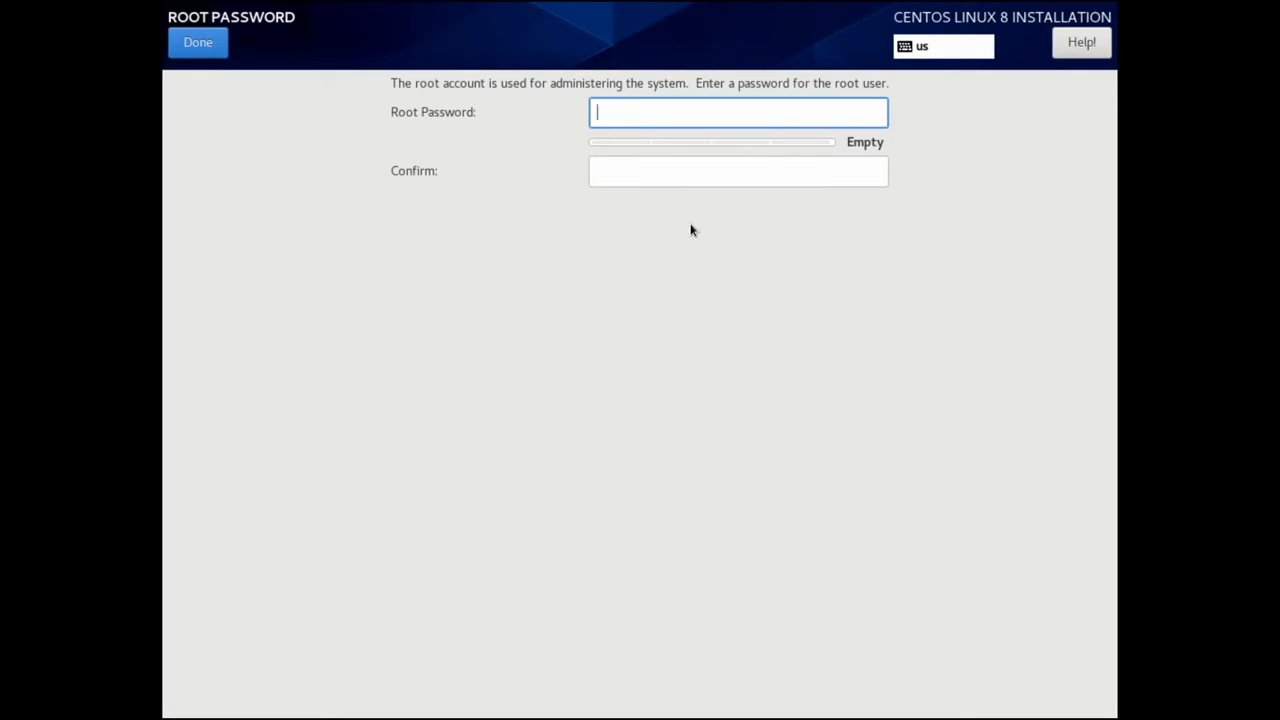
text(********)
key(Tab)
text(********)
key(Return)
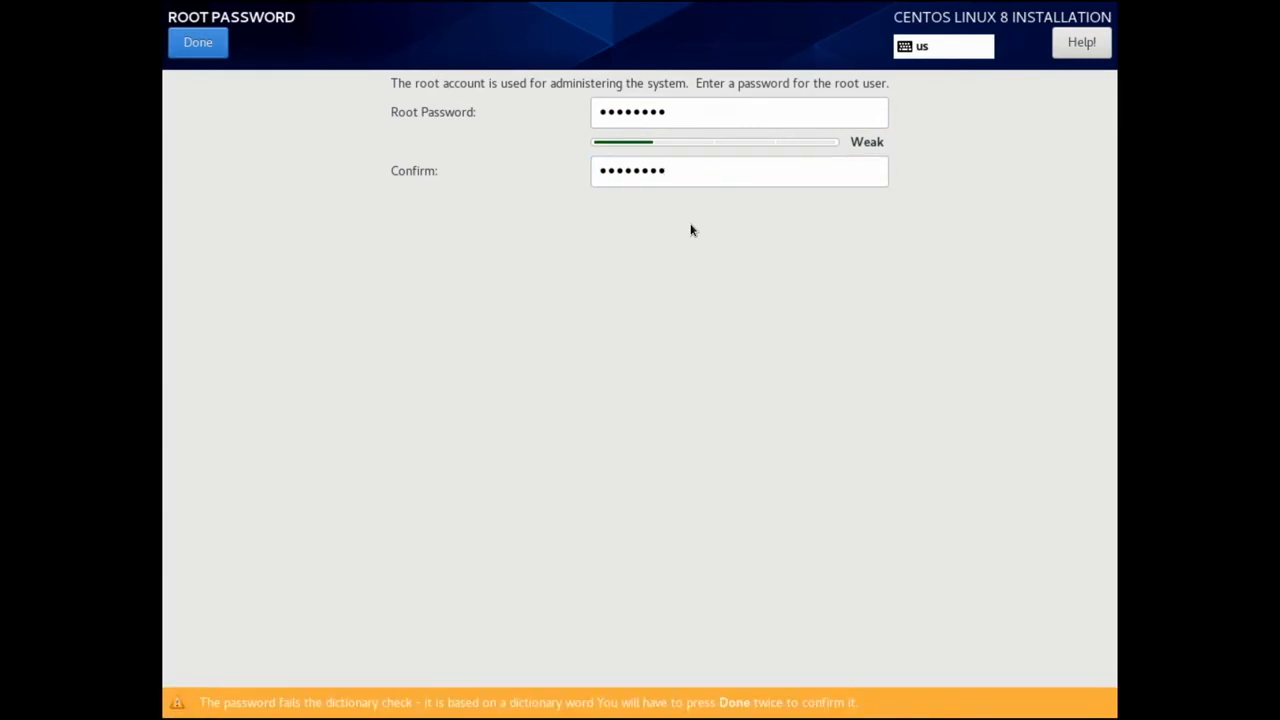
click(199, 45)
click(199, 45)
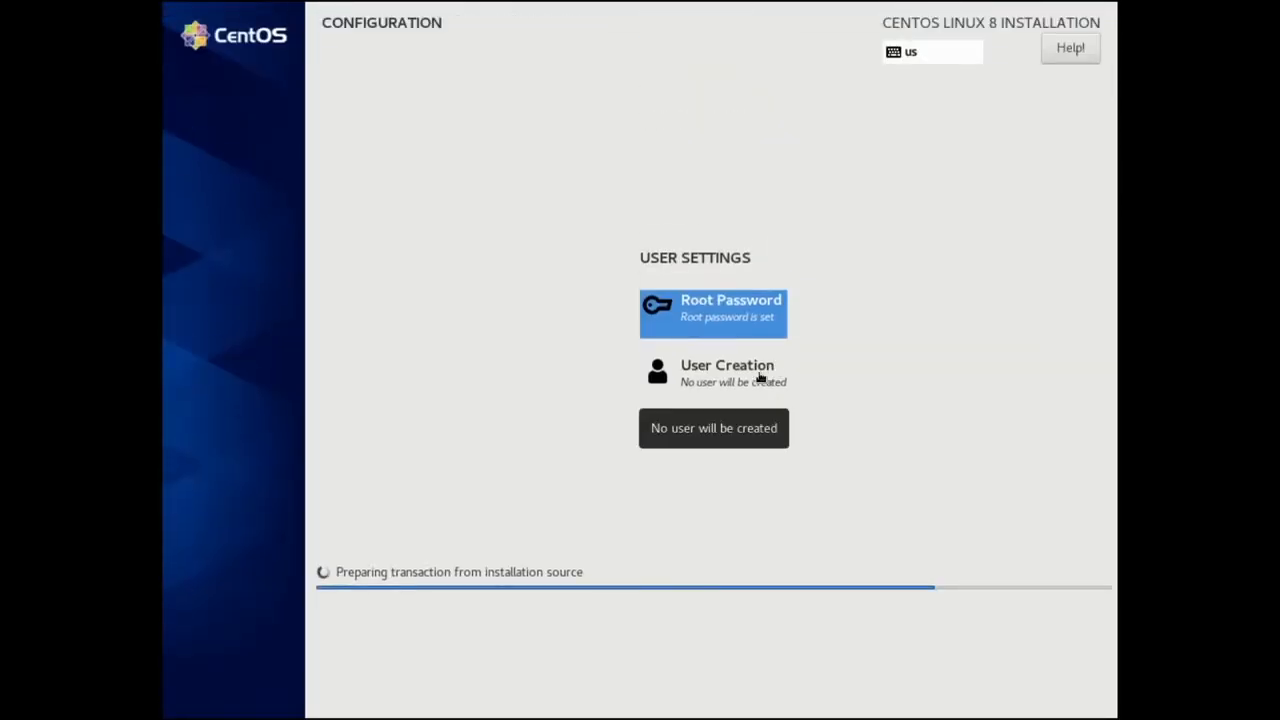
Fill in the new user's full name and user name, then enter and confirm the account password.
click(726, 379)
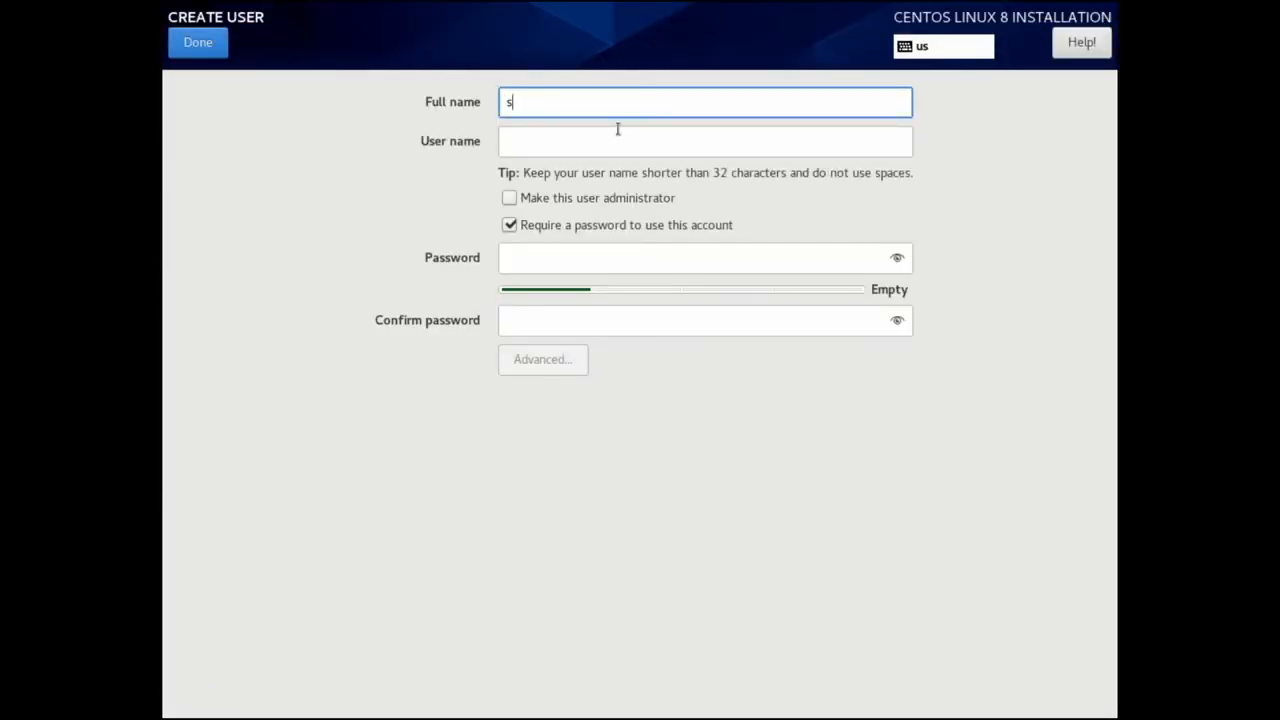
text(savvynik)
key(Tab)
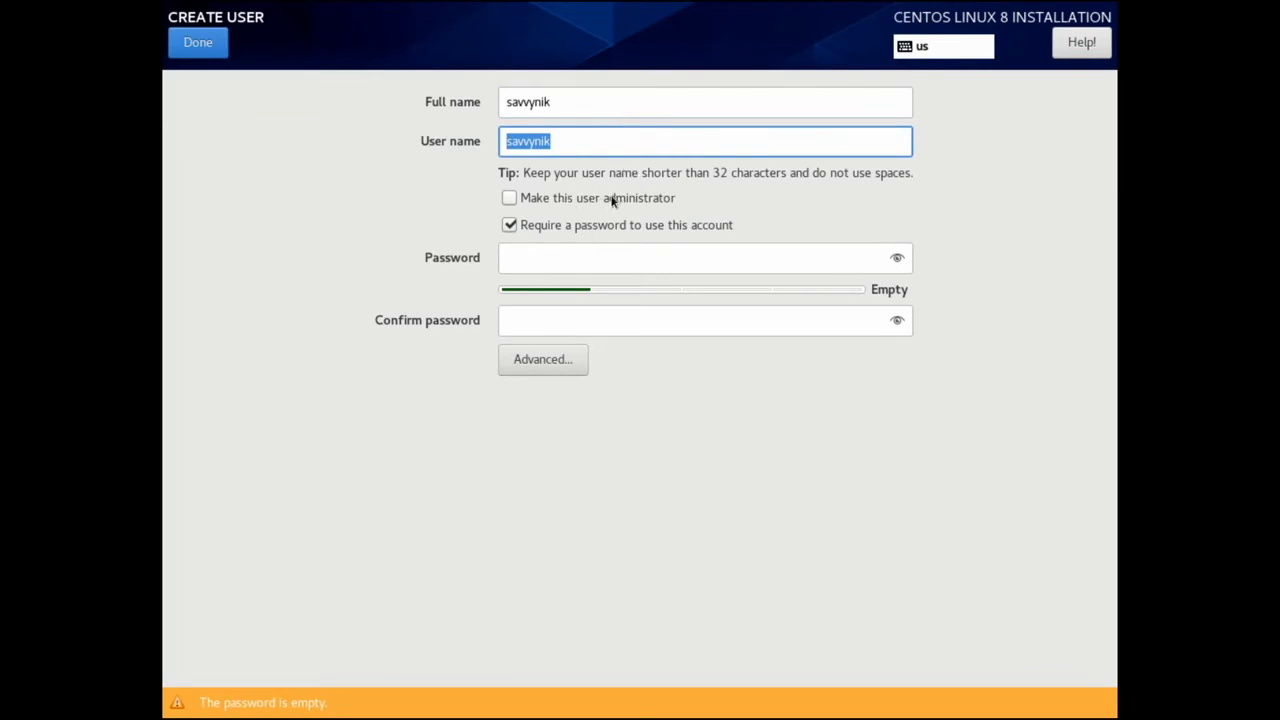
click(576, 254)
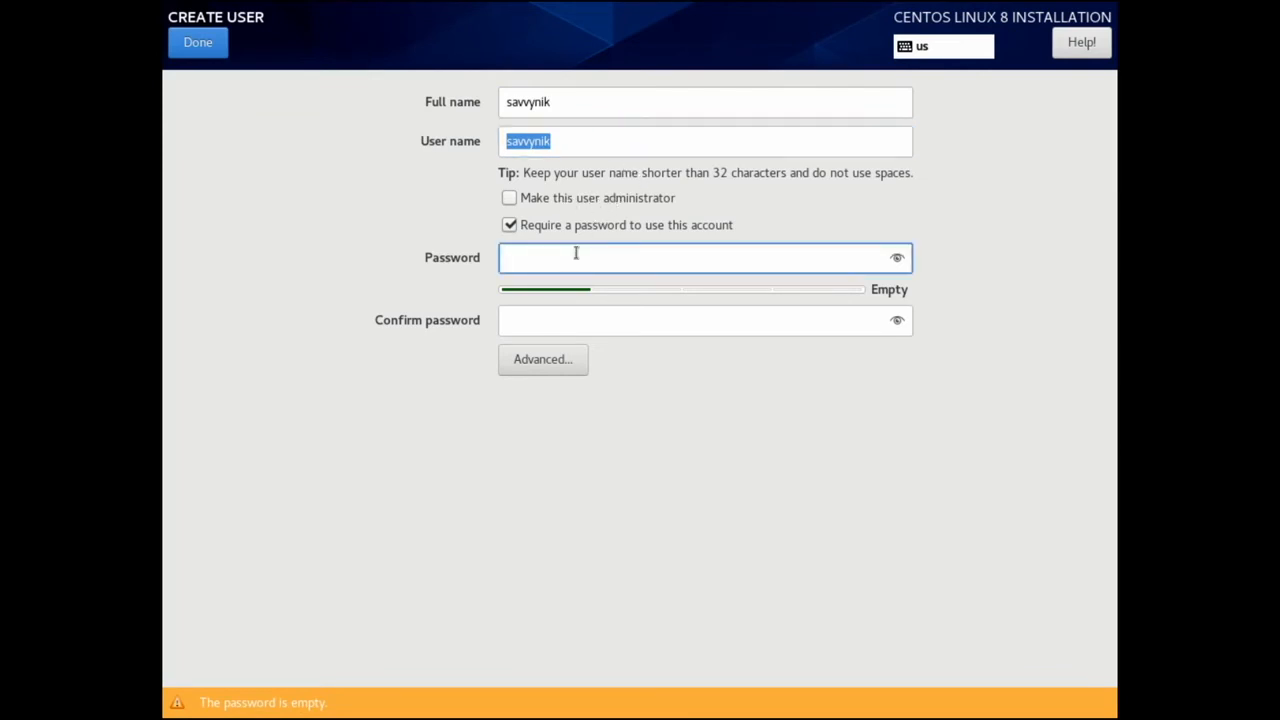
text(*********)
key(Tab)
text(********)
key(Tab)
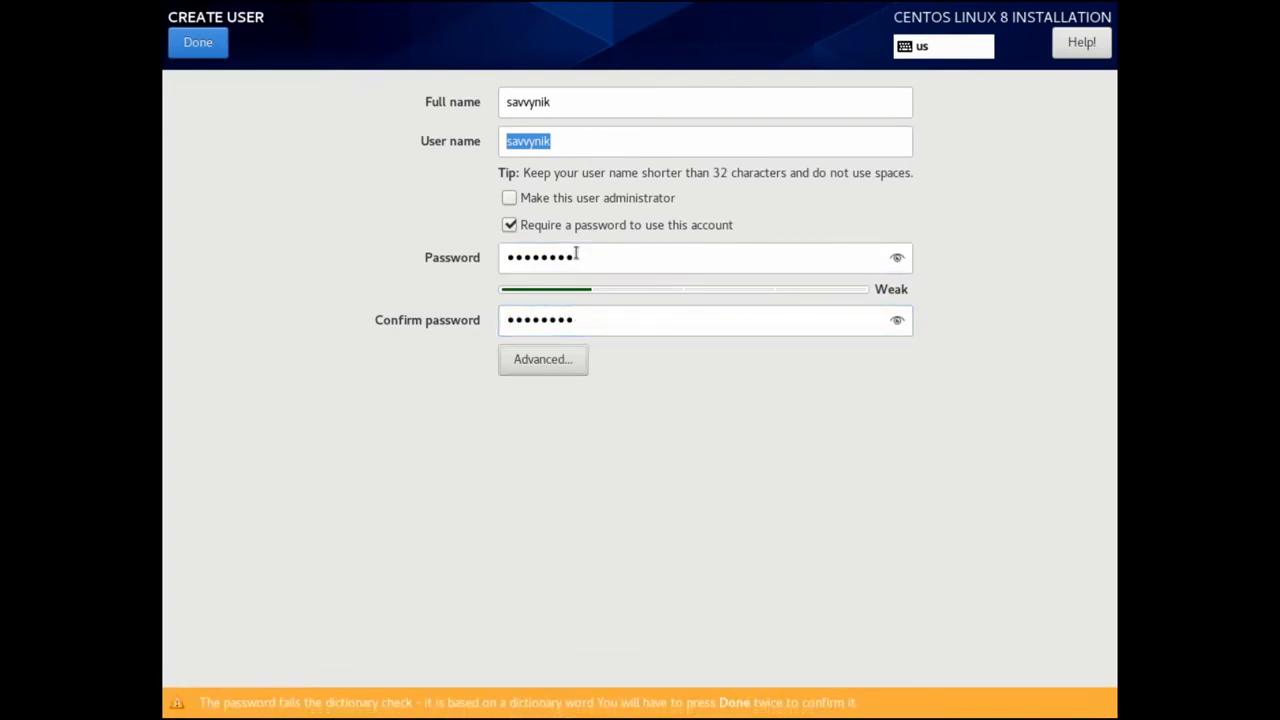
Review the home directory and group membership fields in the advanced user configuration without changing them, and return to the user form.
click(539, 357)
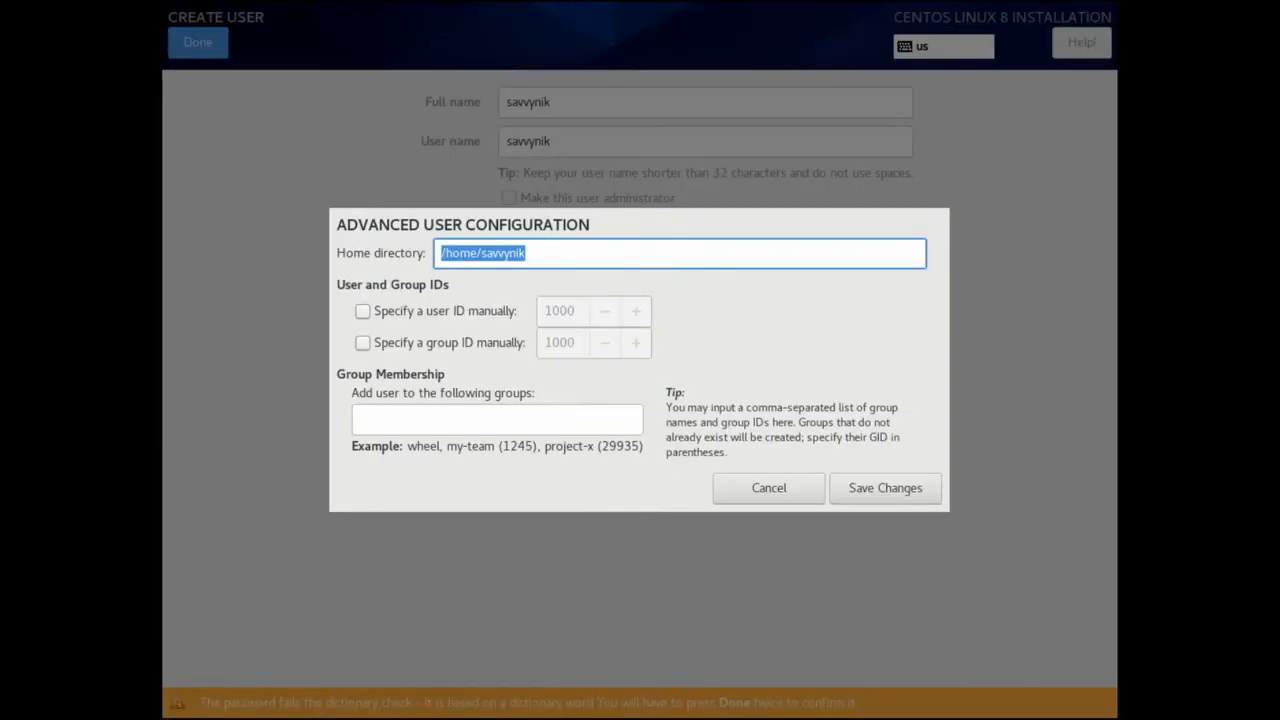
drag(531, 254, 480, 254)
click(571, 254)
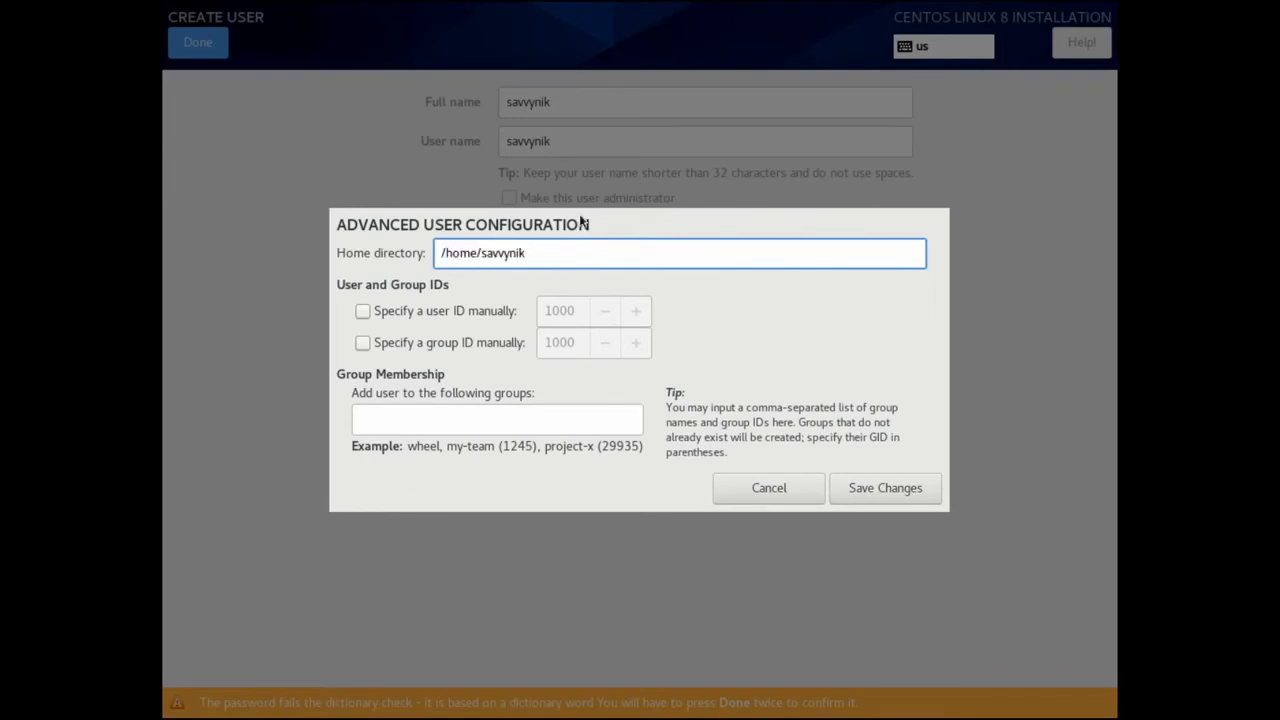
click(540, 422)
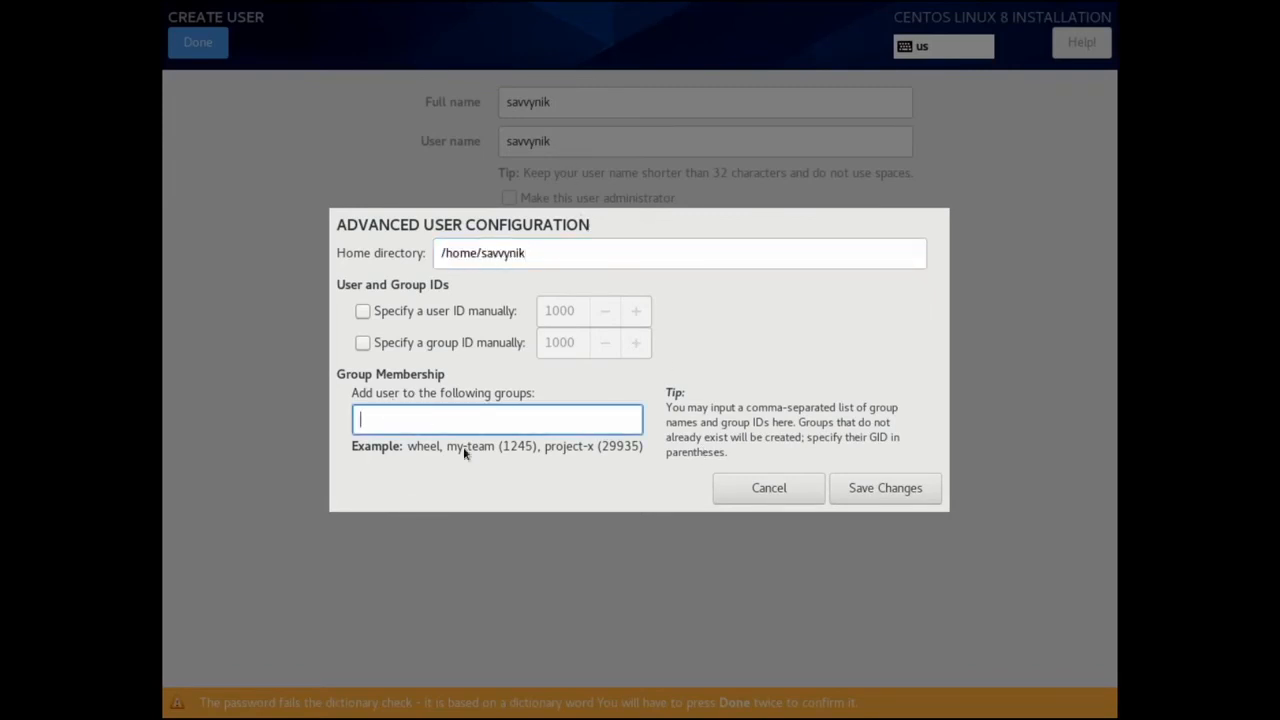
click(880, 487)
click(767, 488)
click(523, 319)
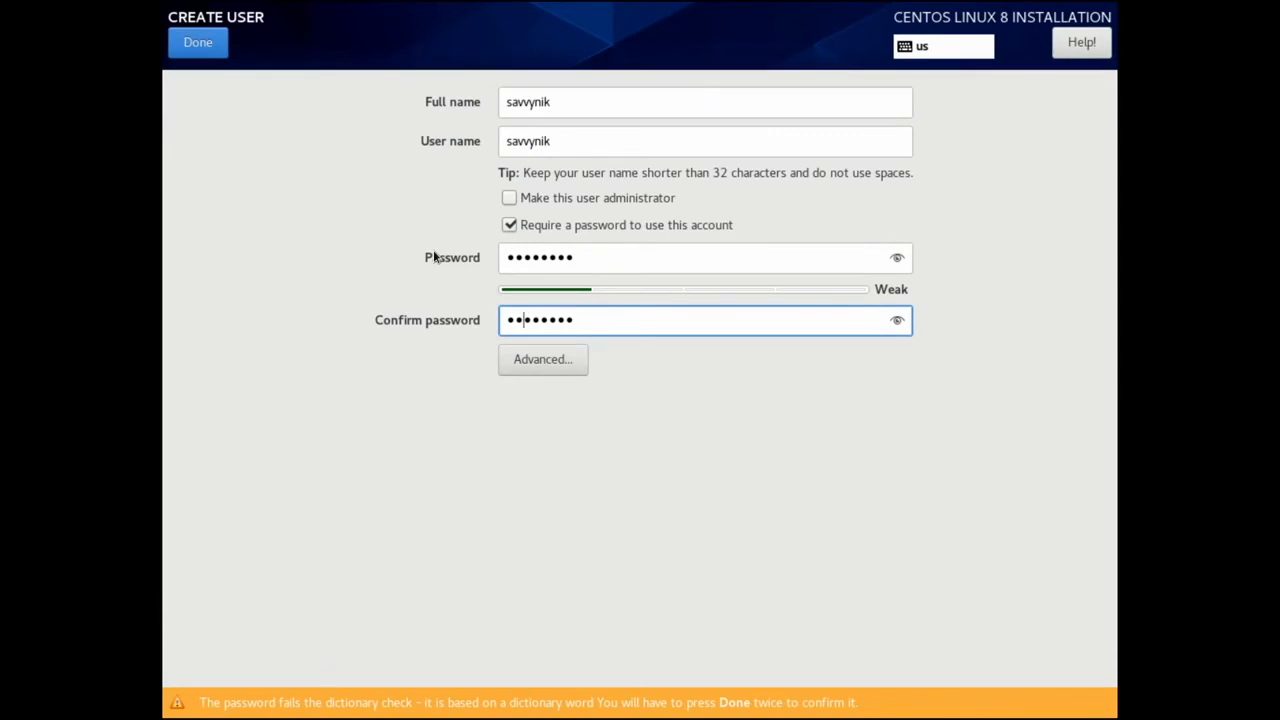
Confirm the new user account and, once installation completes, reboot into the installed CentOS Linux 8 system.
click(201, 46)
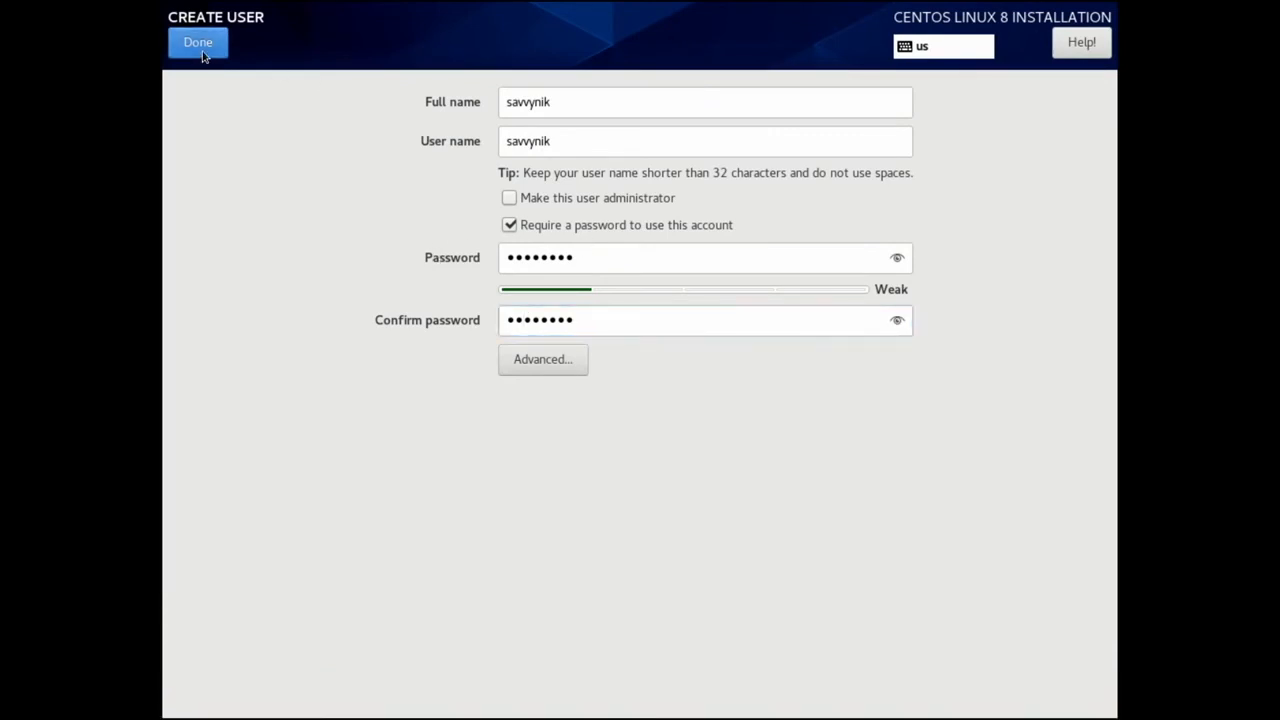
click(206, 50)
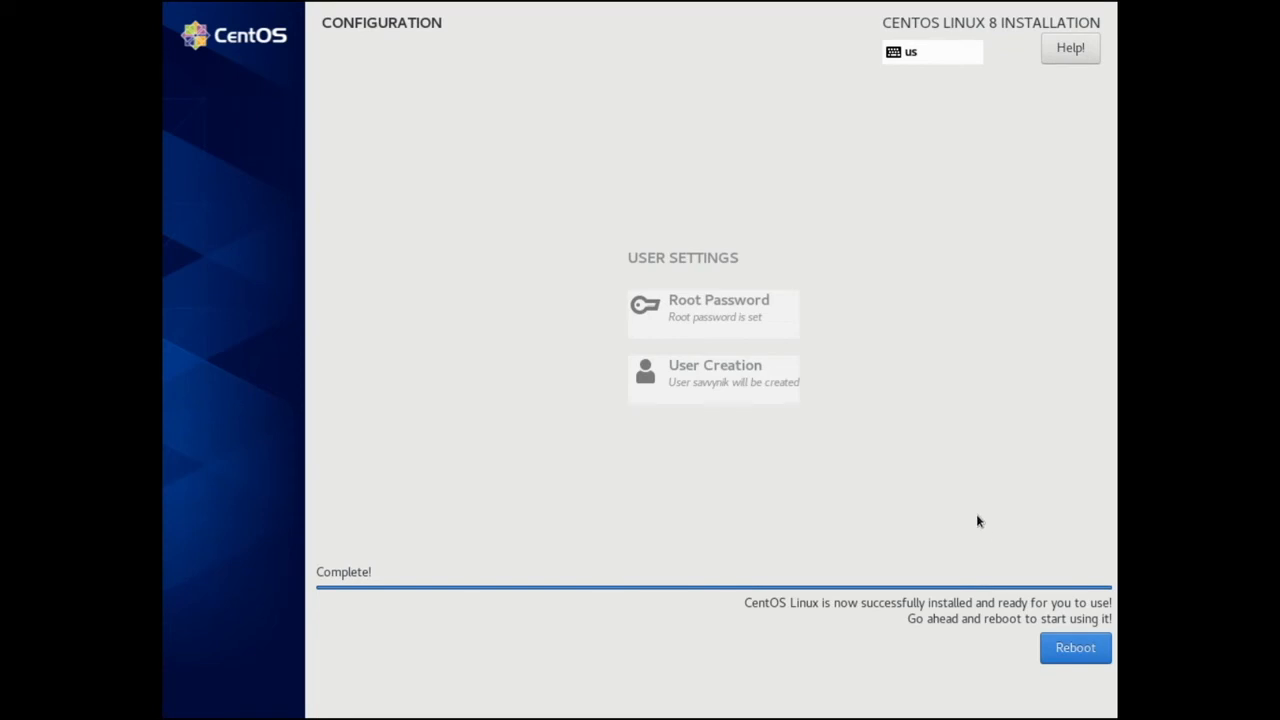
click(1062, 649)
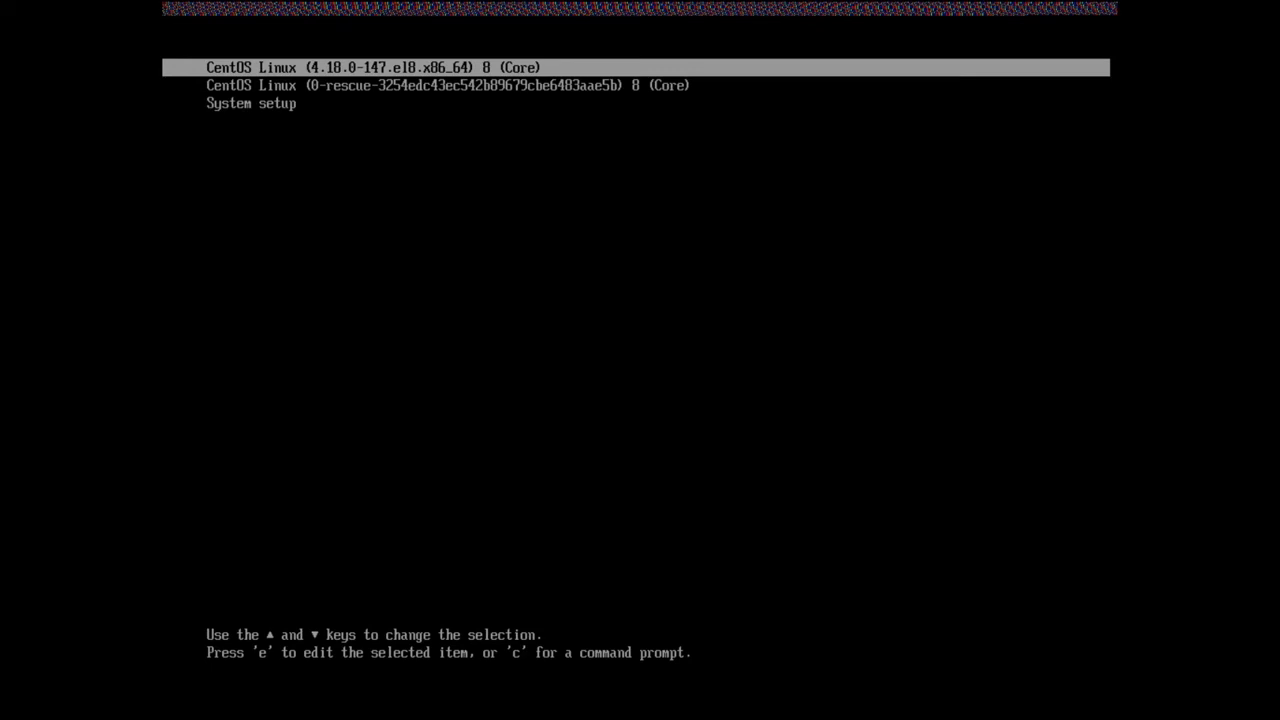
key(Return)
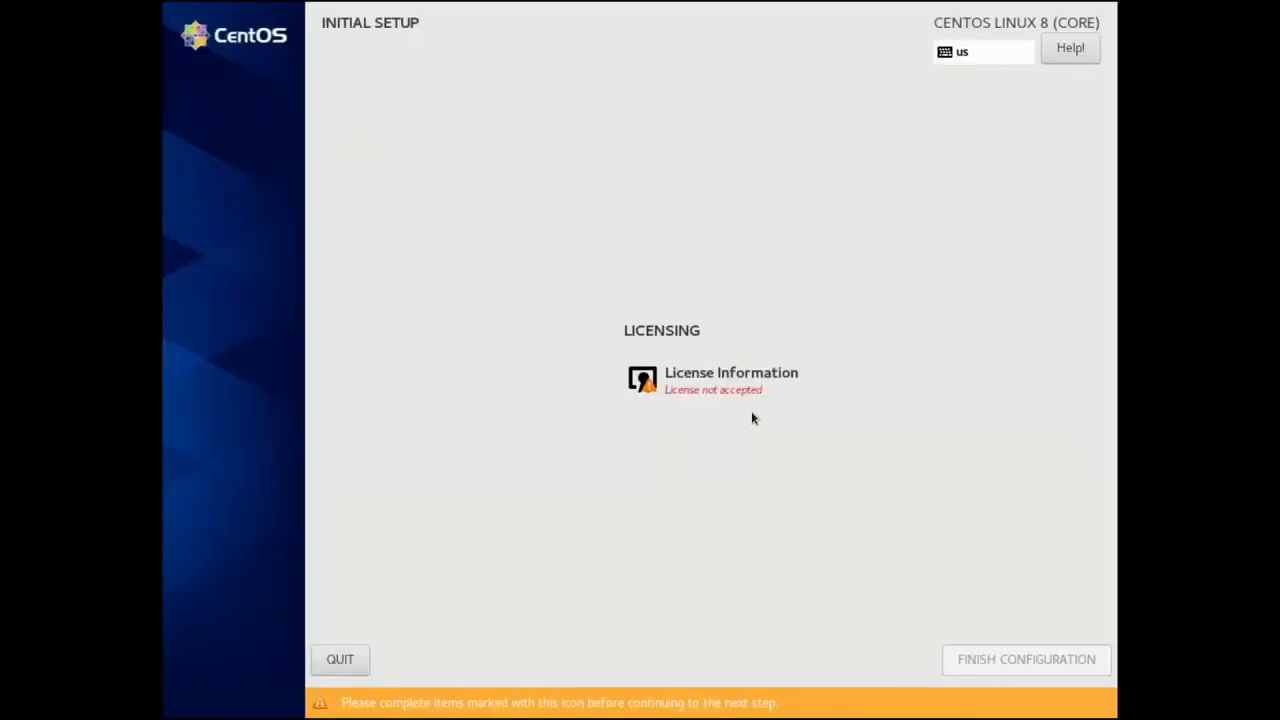
Accept the CentOS 8 license agreement and finish the initial setup configuration.
click(745, 393)
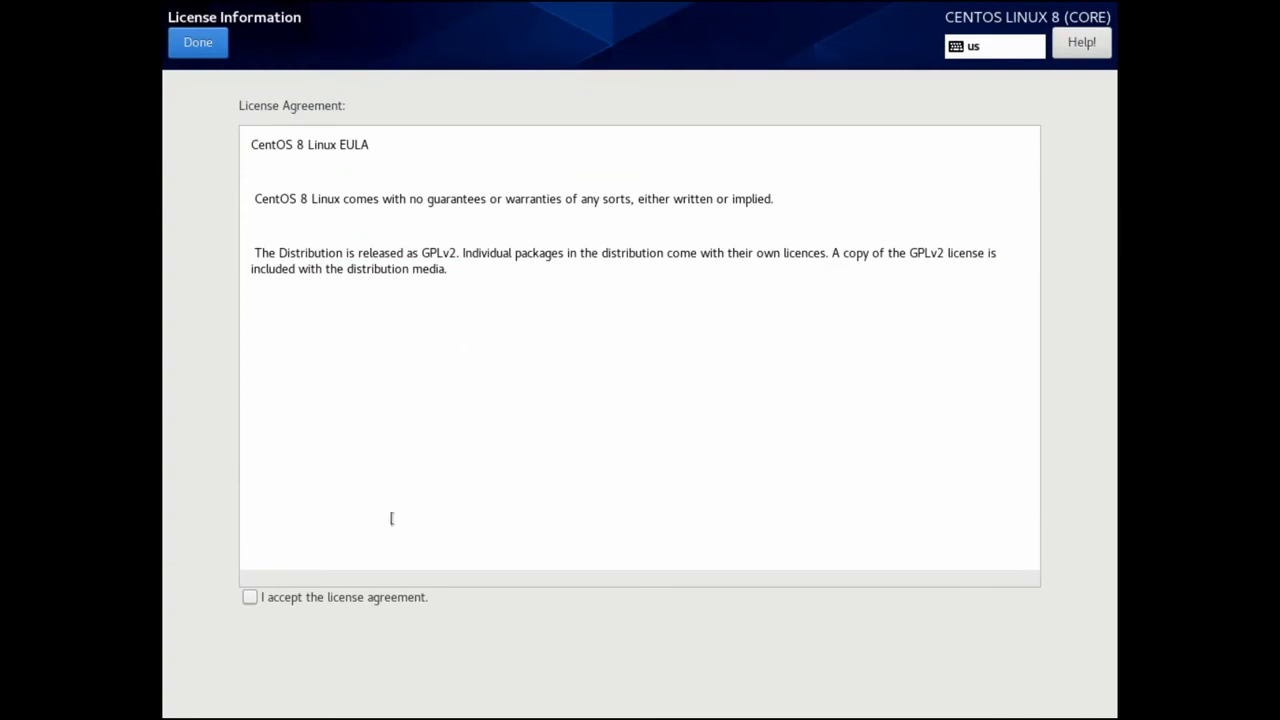
click(247, 600)
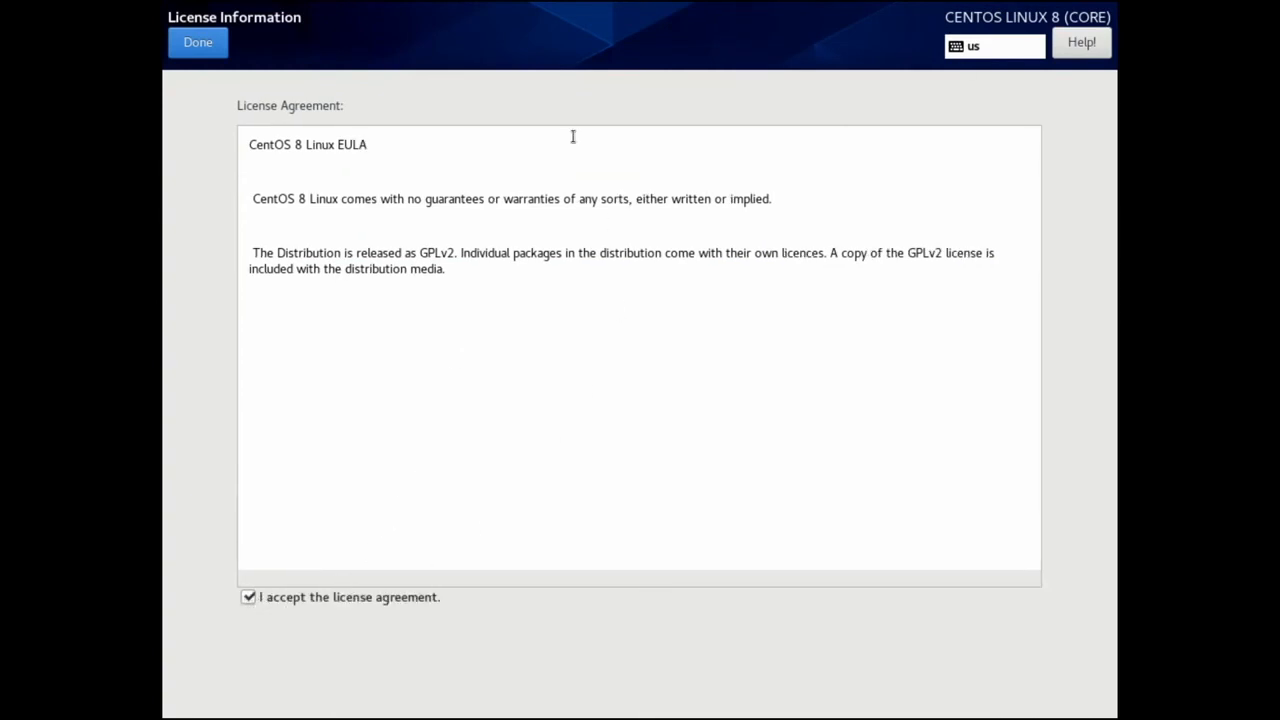
click(197, 45)
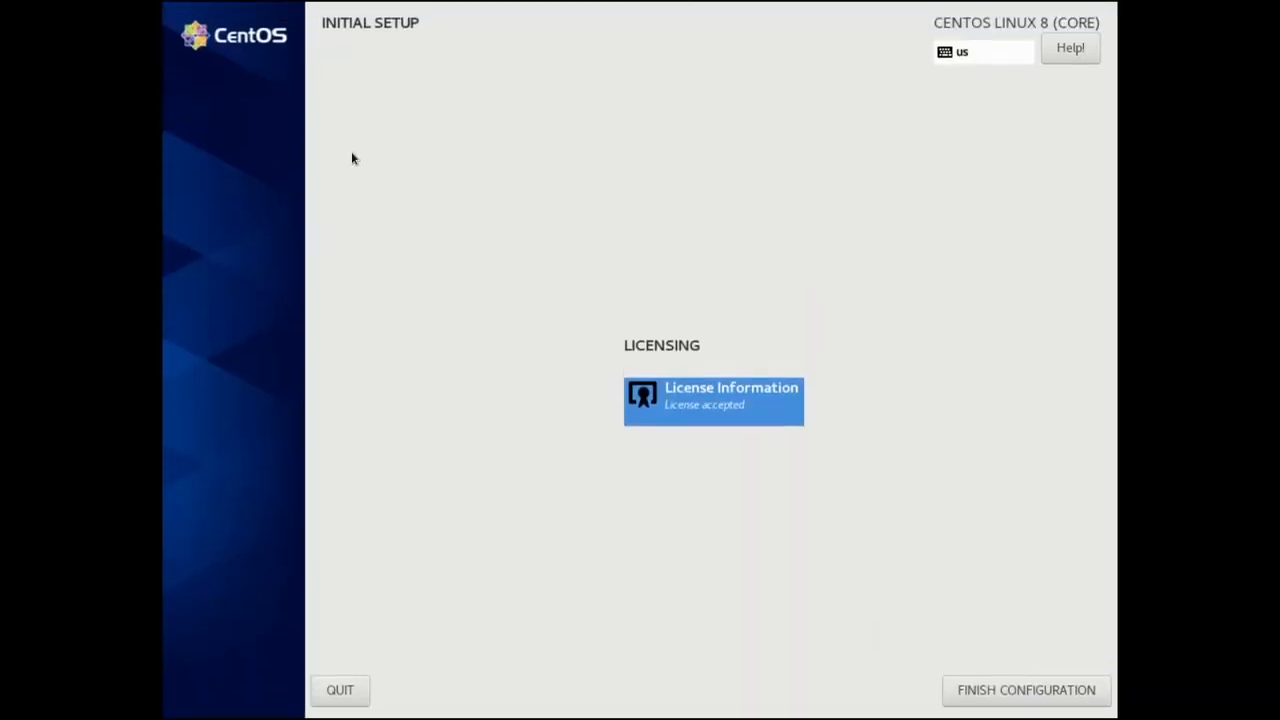
click(980, 692)
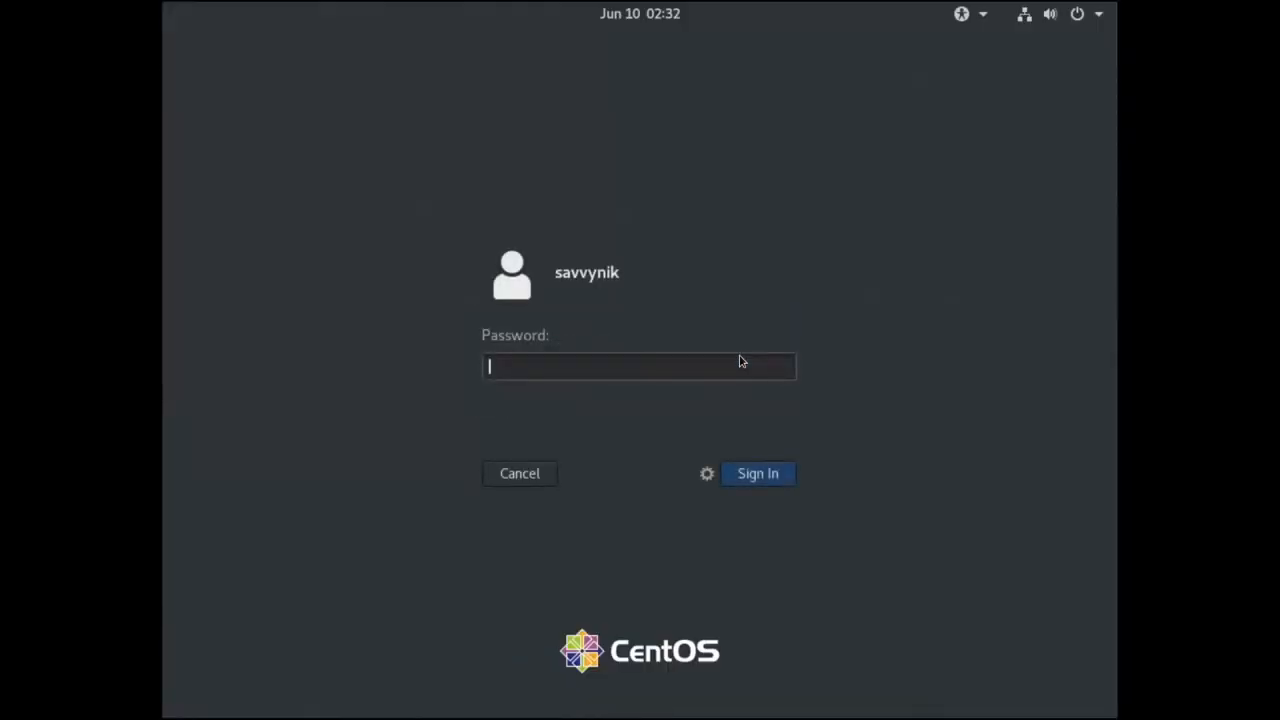
Sign in with the account password and keep English (United States) as the language and English (US) as the keyboard layout.
text(********)
click(746, 482)
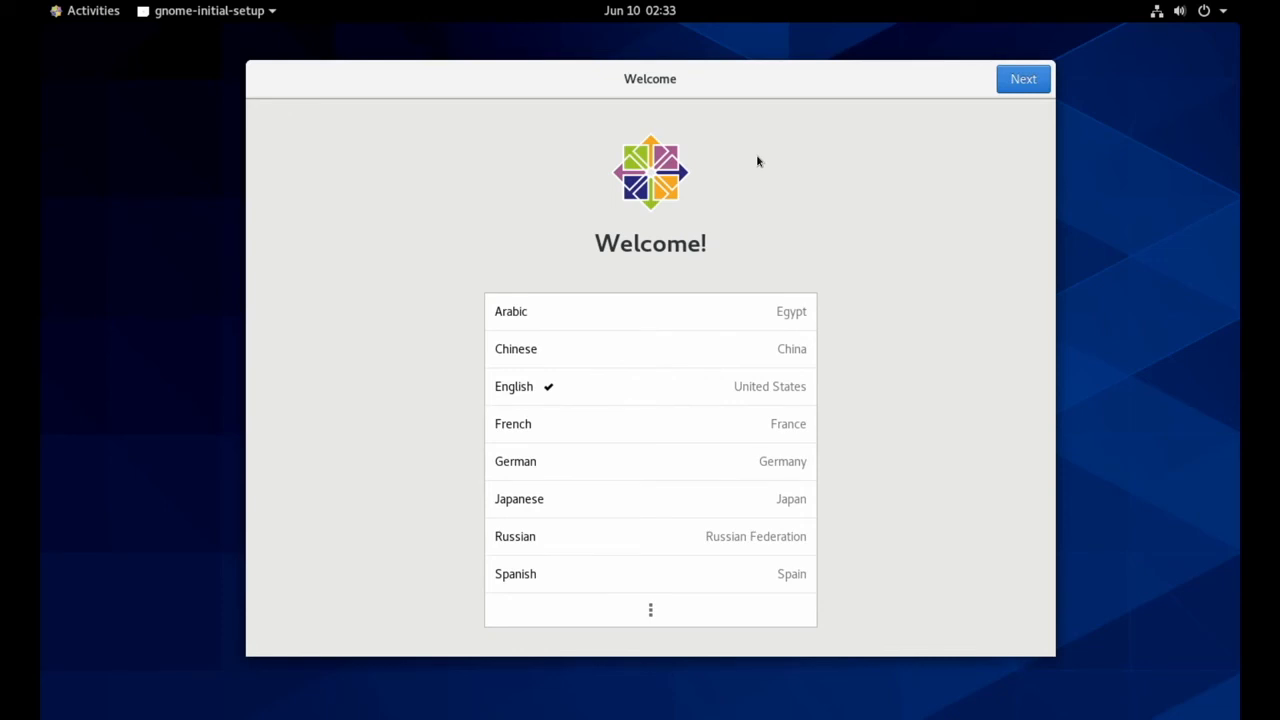
click(1013, 87)
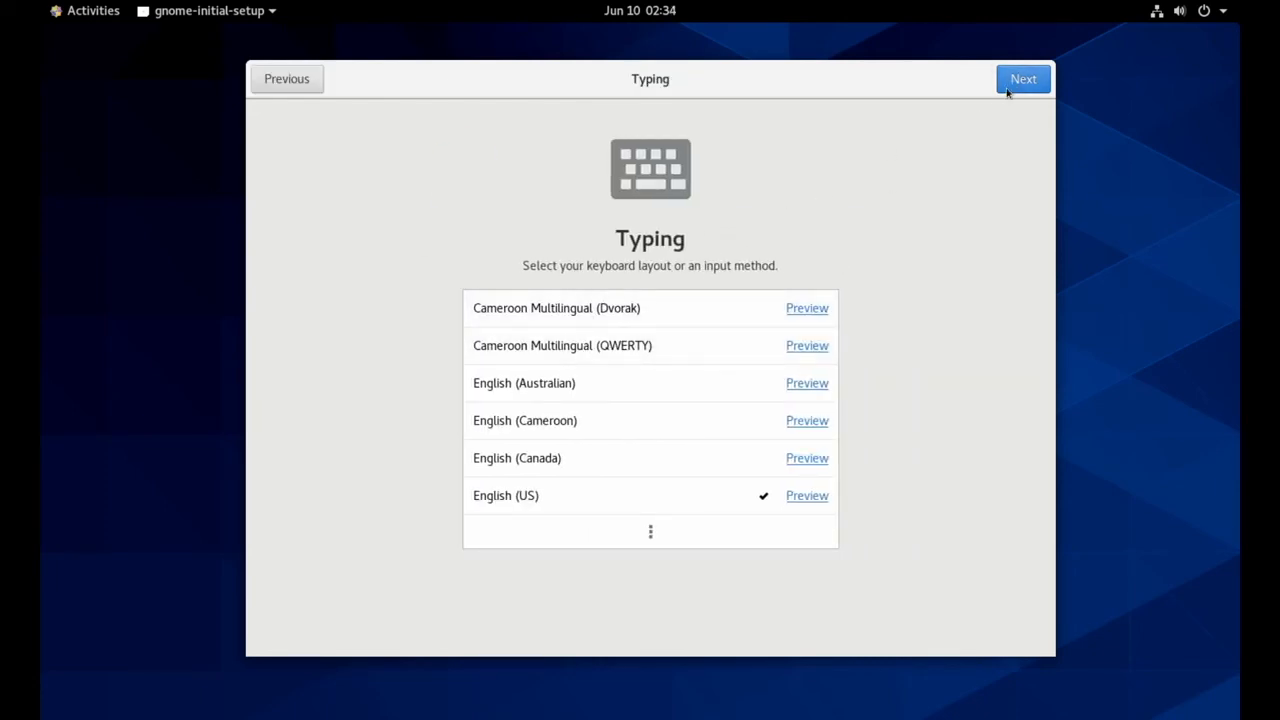
click(1007, 92)
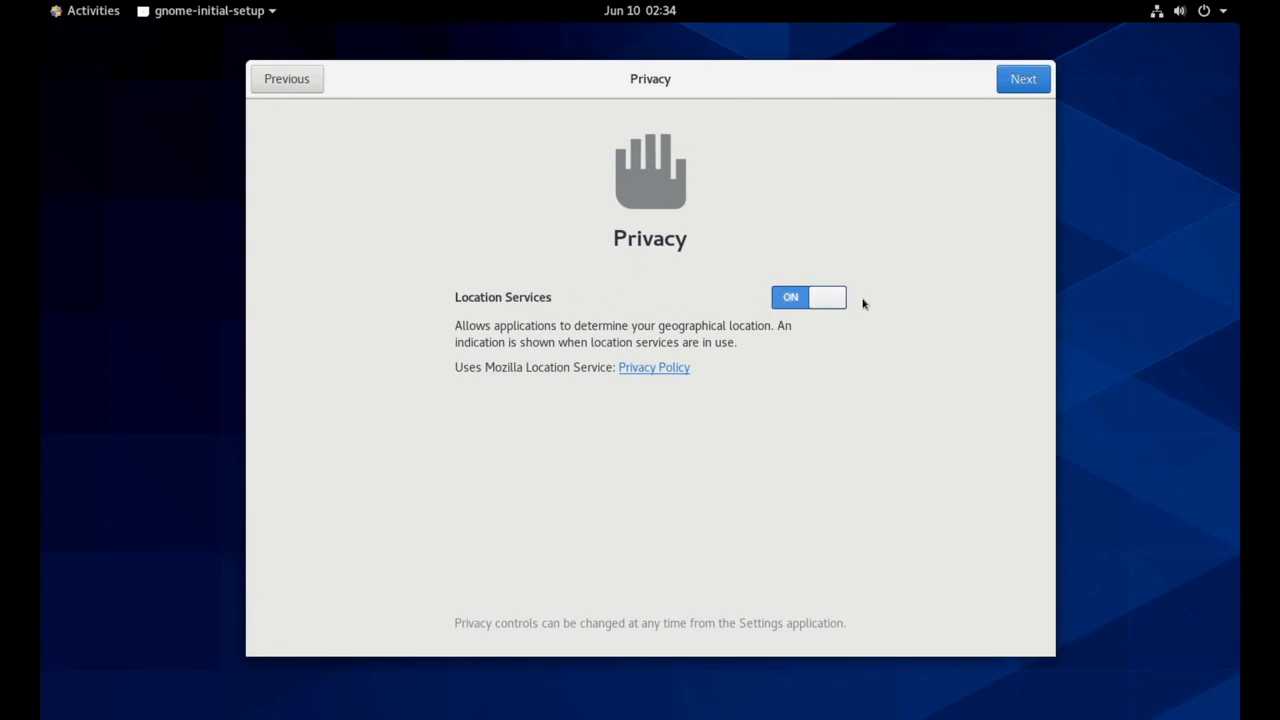
Finish the first-login setup with Location Services turned off and no online accounts connected.
click(799, 298)
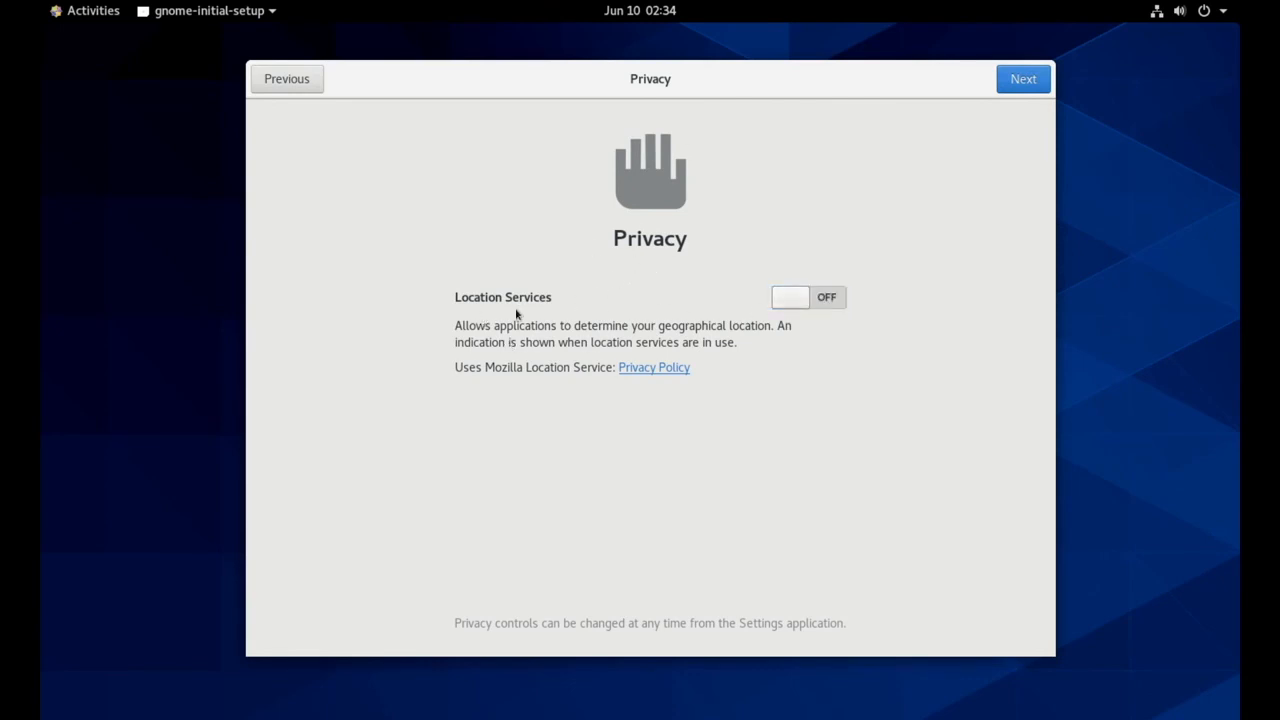
click(1035, 79)
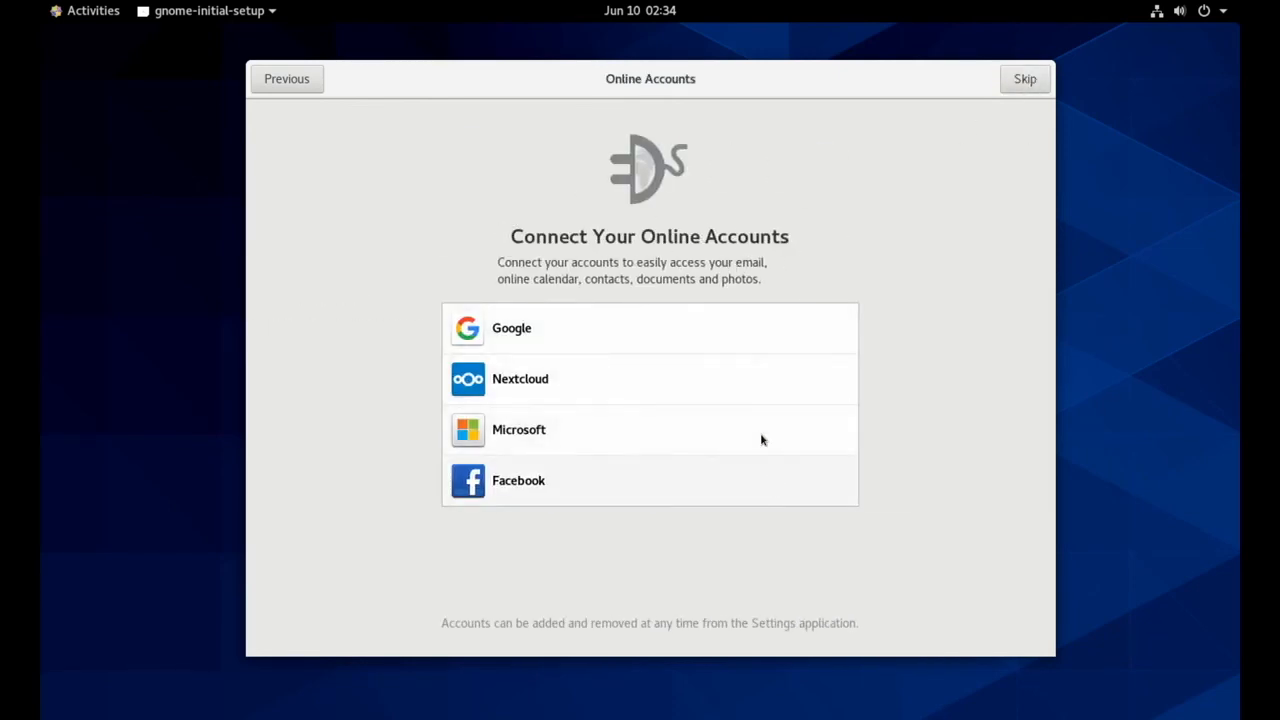
click(1032, 82)
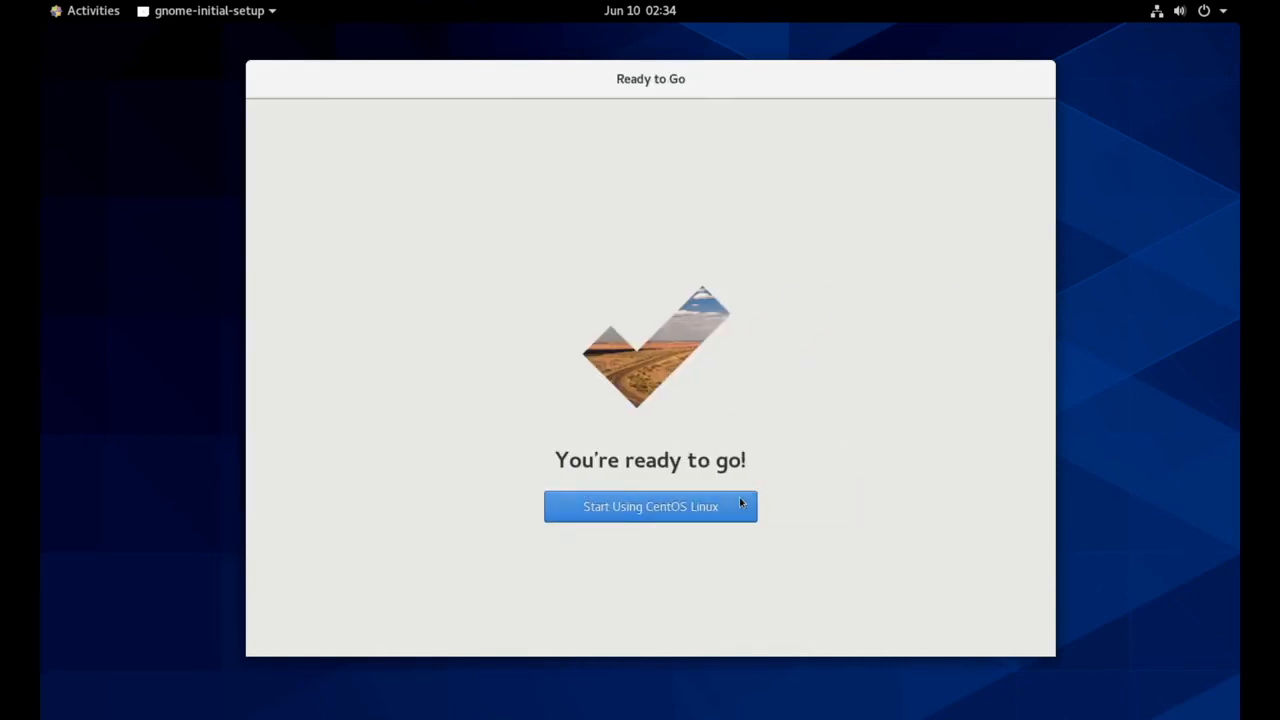
click(655, 510)
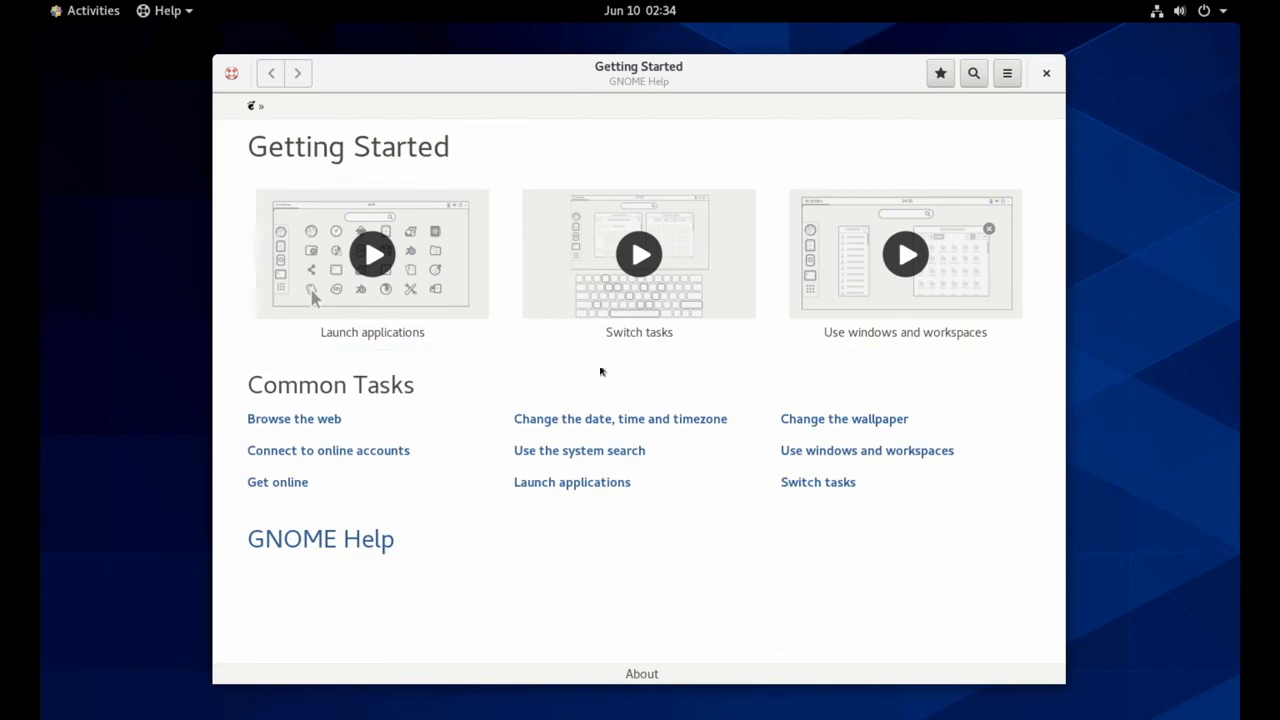
Close the Getting Started help window and show the desktop's Activities overview.
click(1046, 73)
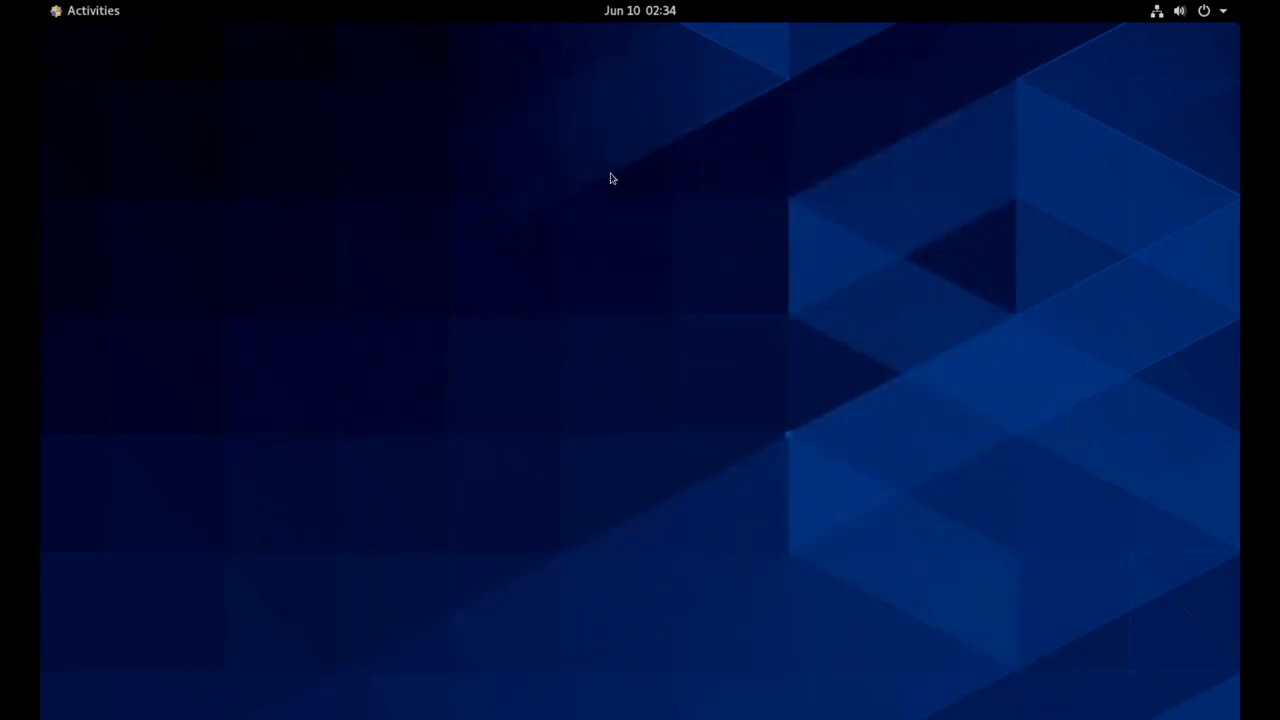
click(85, 20)
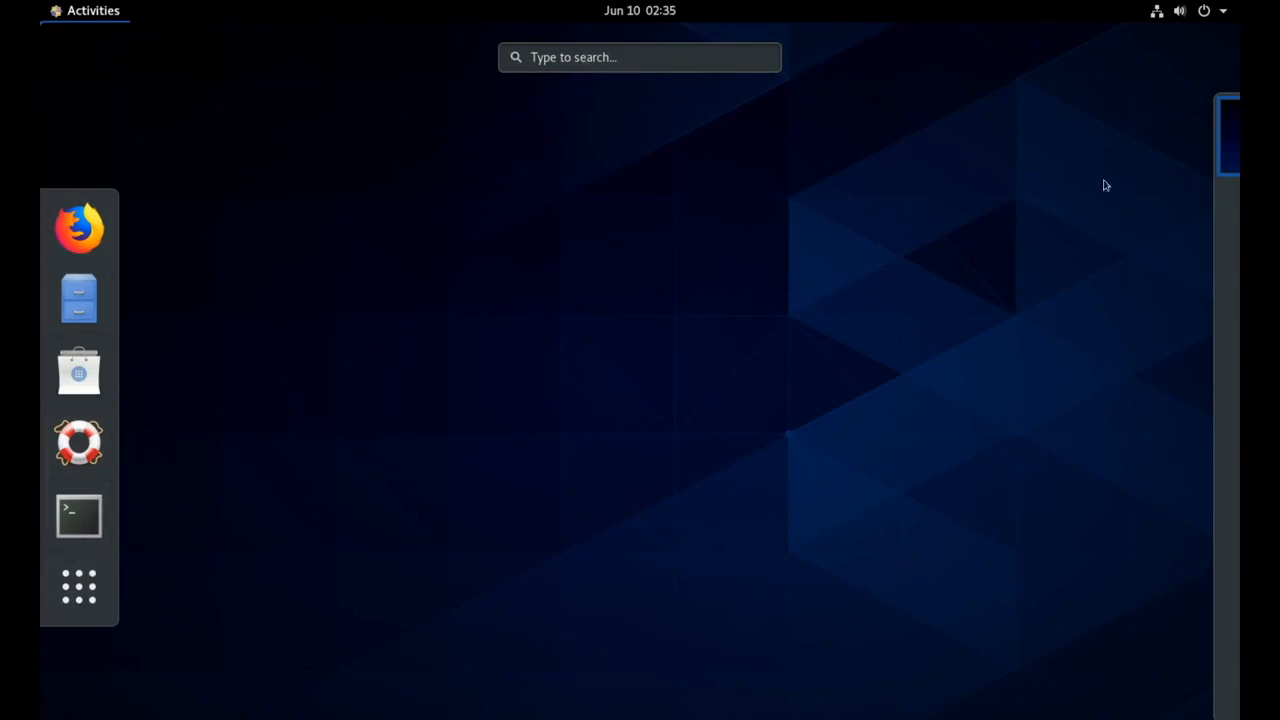
Look over the workspace strip and the full list of installed applications, and return to the empty desktop.
mouse_move(1238, 260)
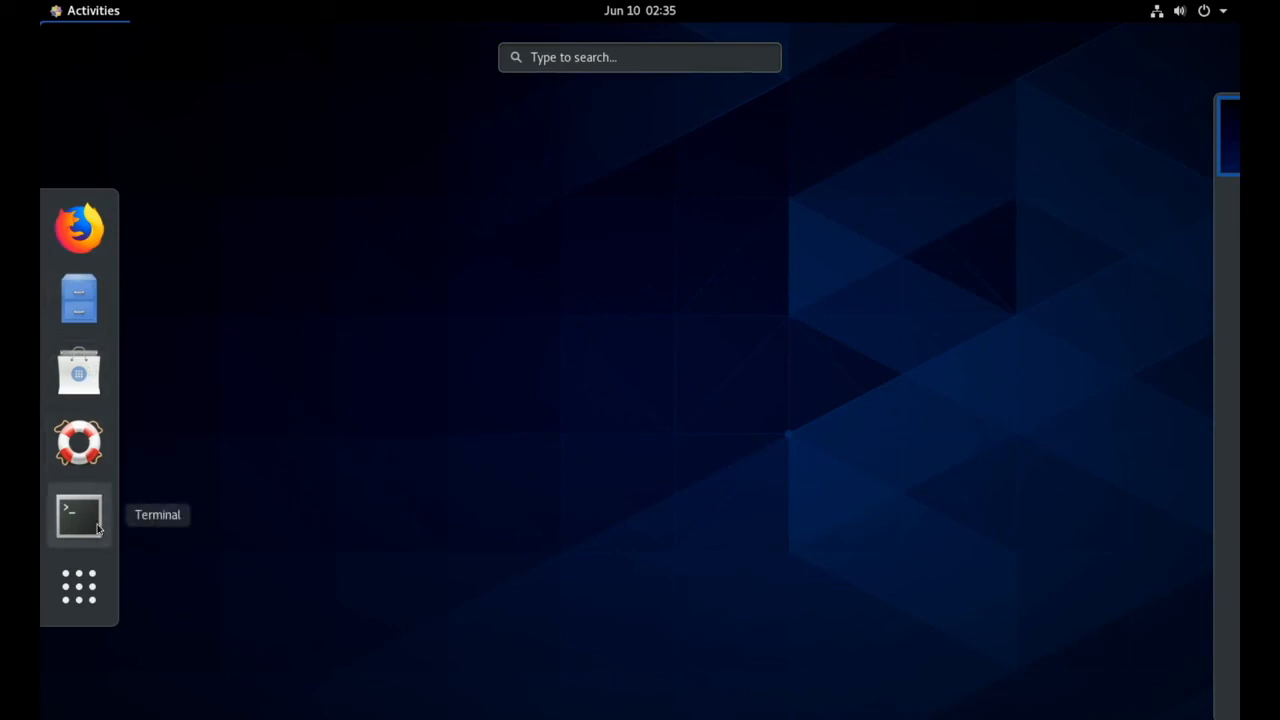
click(85, 585)
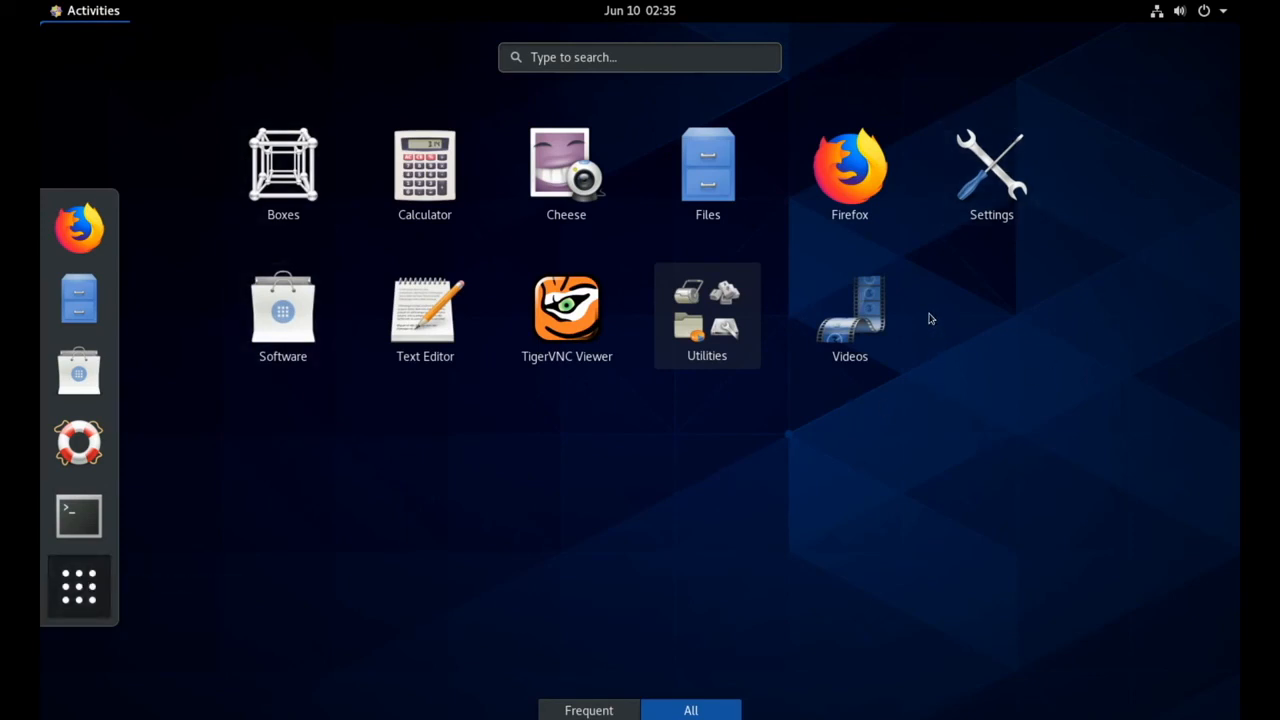
click(86, 11)
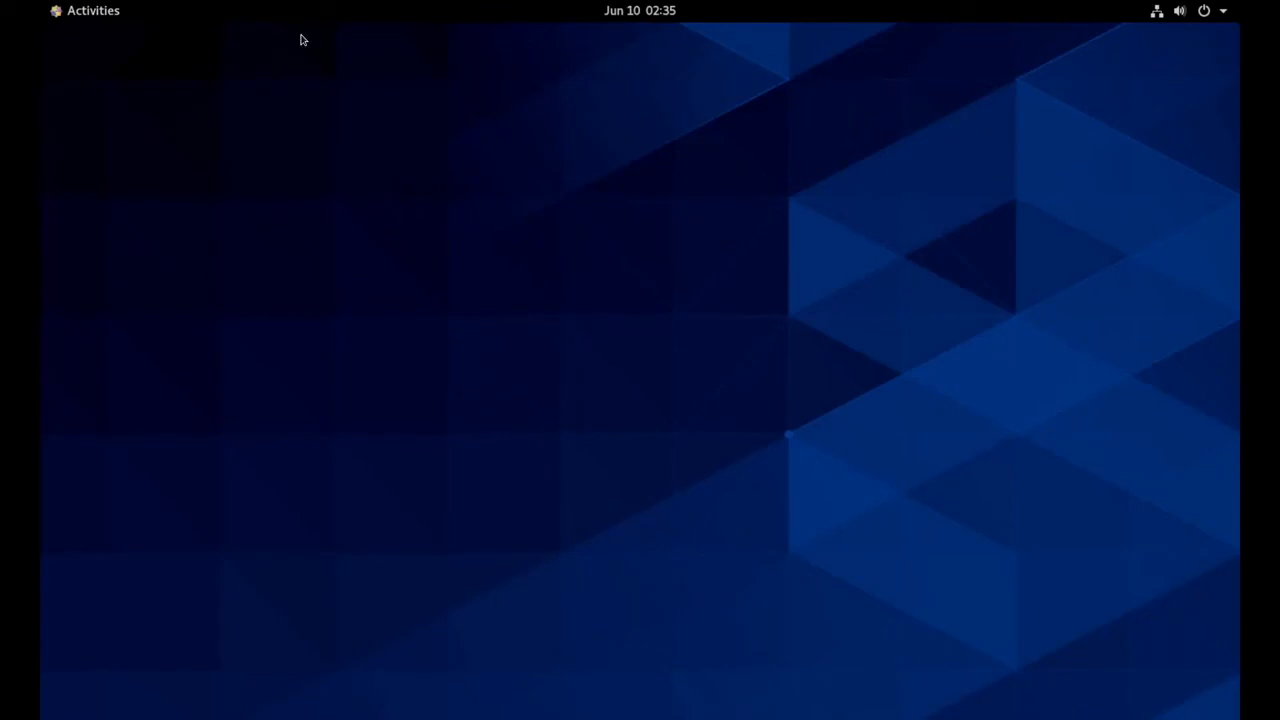
Examine the calendar with its notification area and the system menu's volume, network, account and power options, closing each.
click(640, 12)
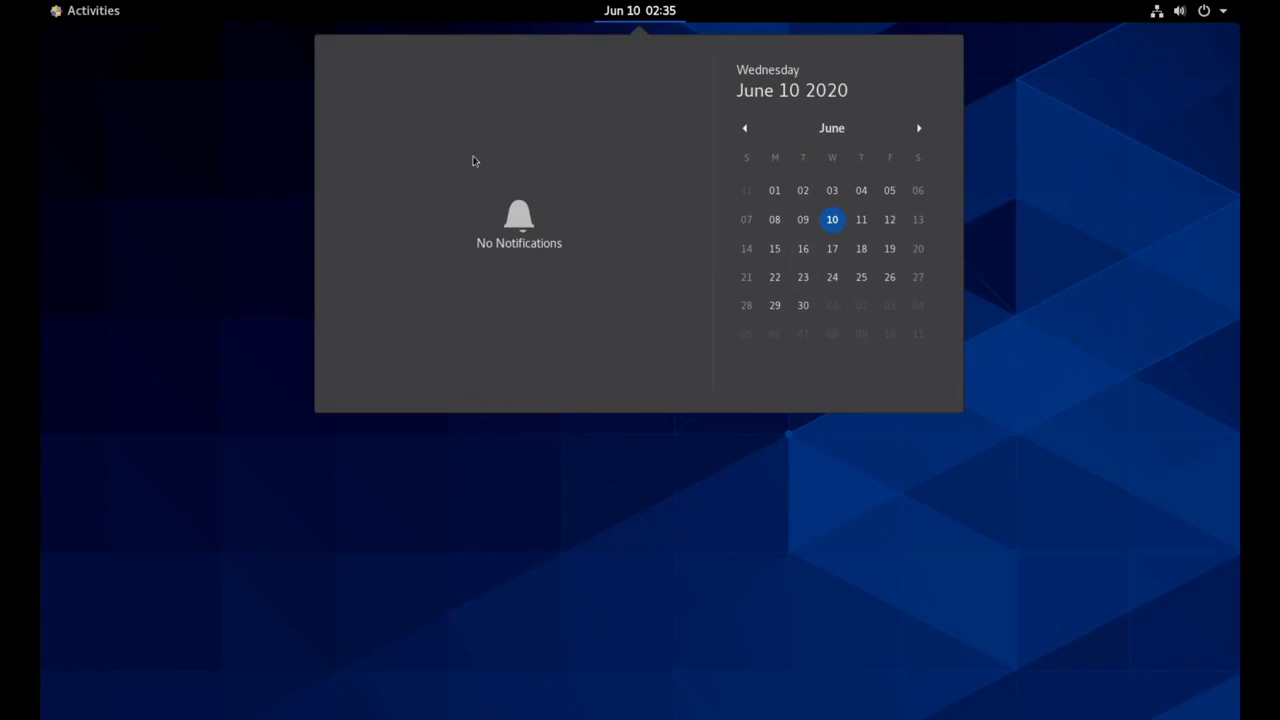
click(1051, 171)
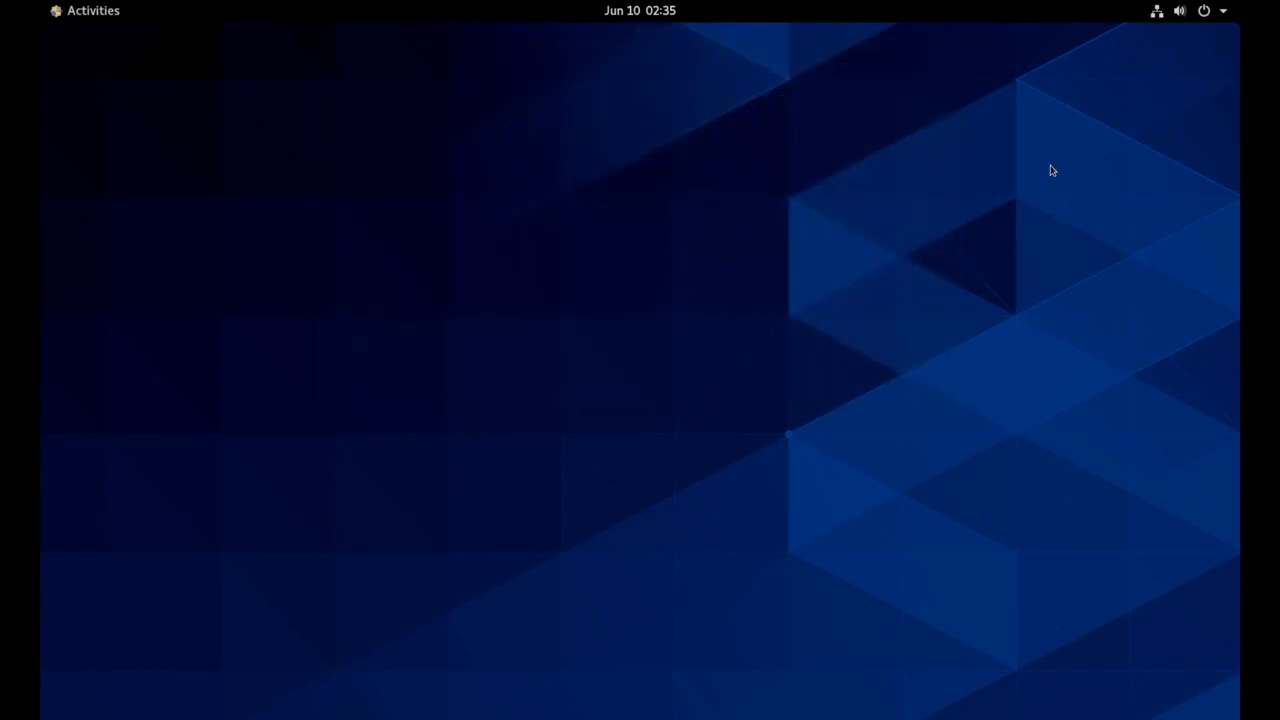
click(1226, 12)
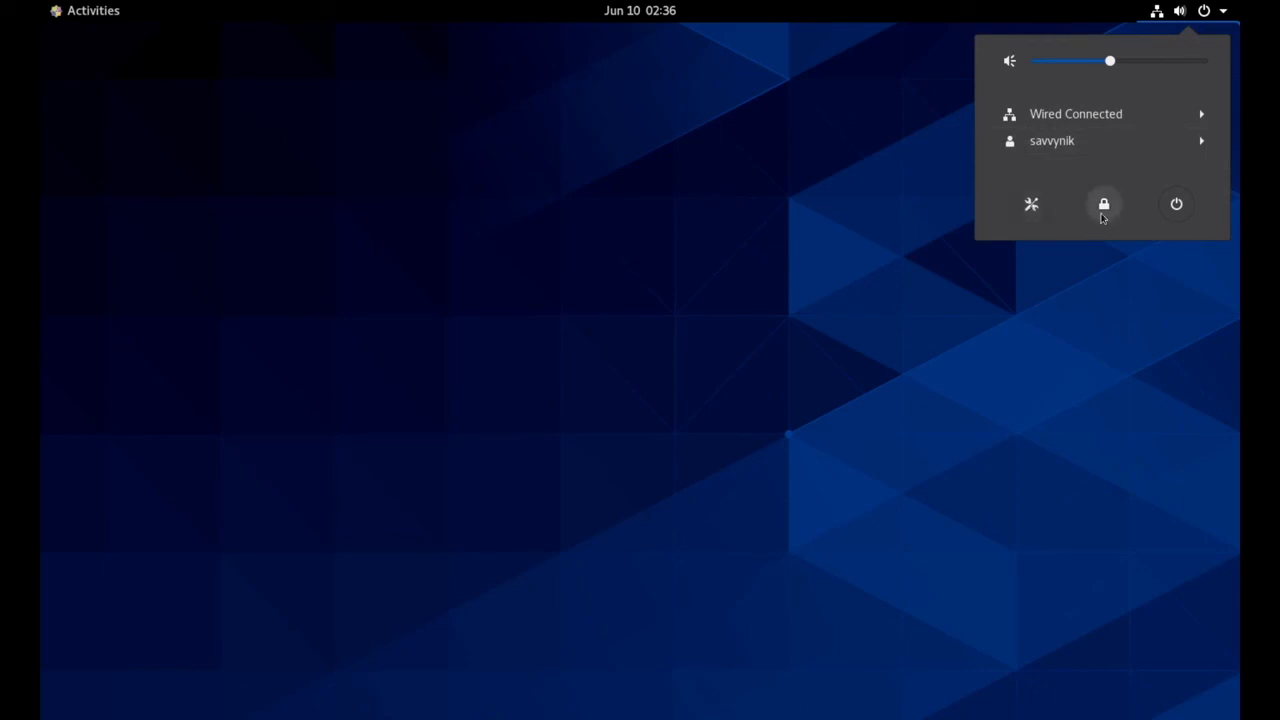
click(525, 231)
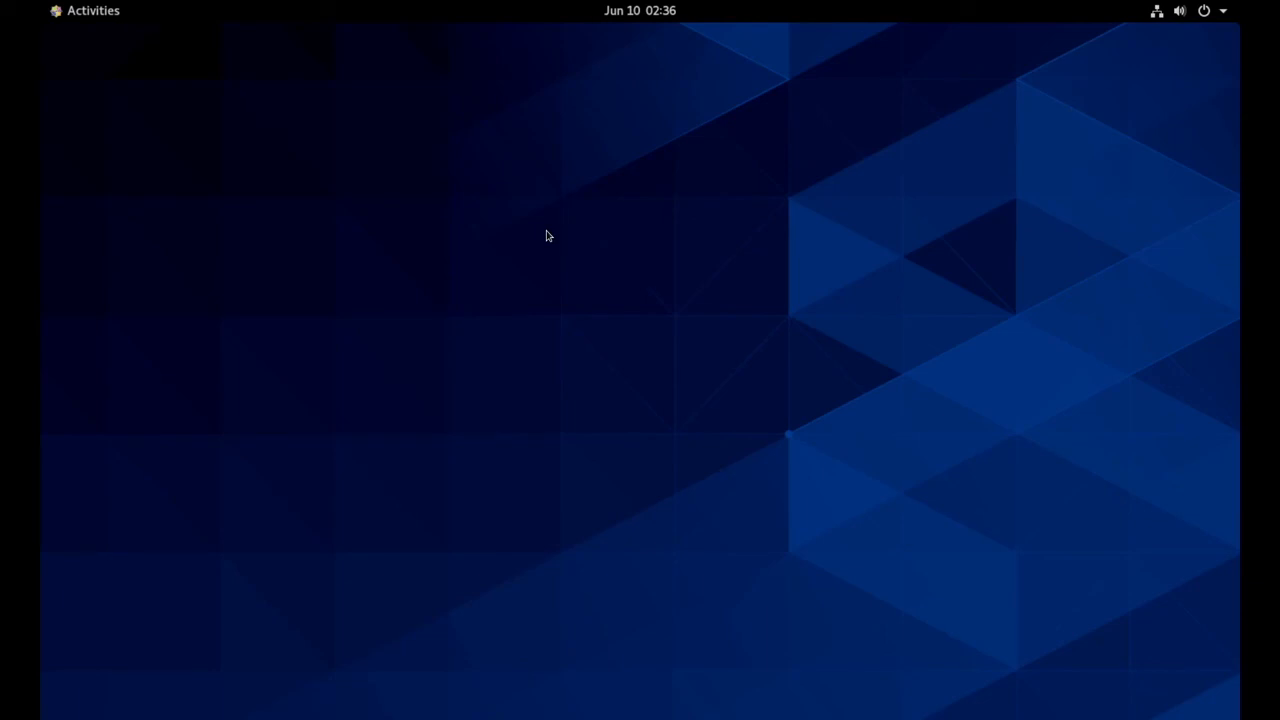